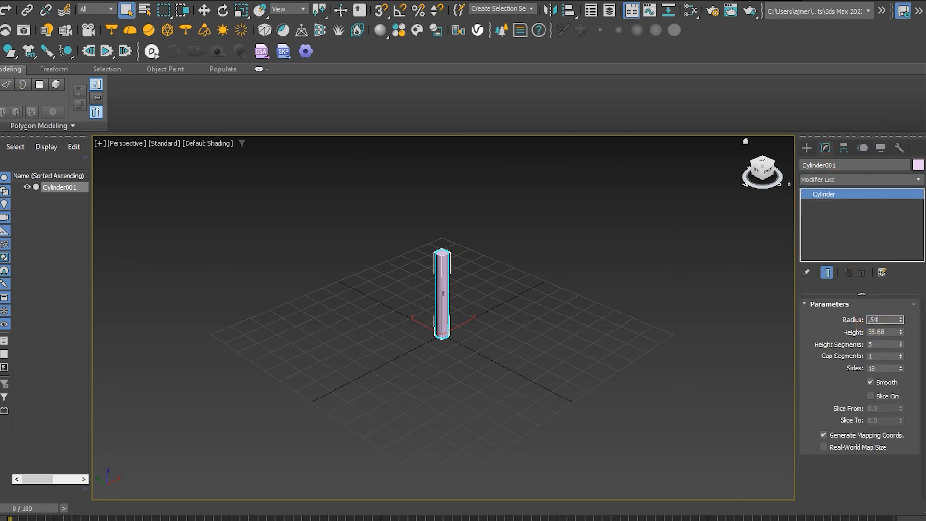
- Set the cylinder's radius to 0.5 and its height to 35
key("Tab")
type("3")
key("Tab")
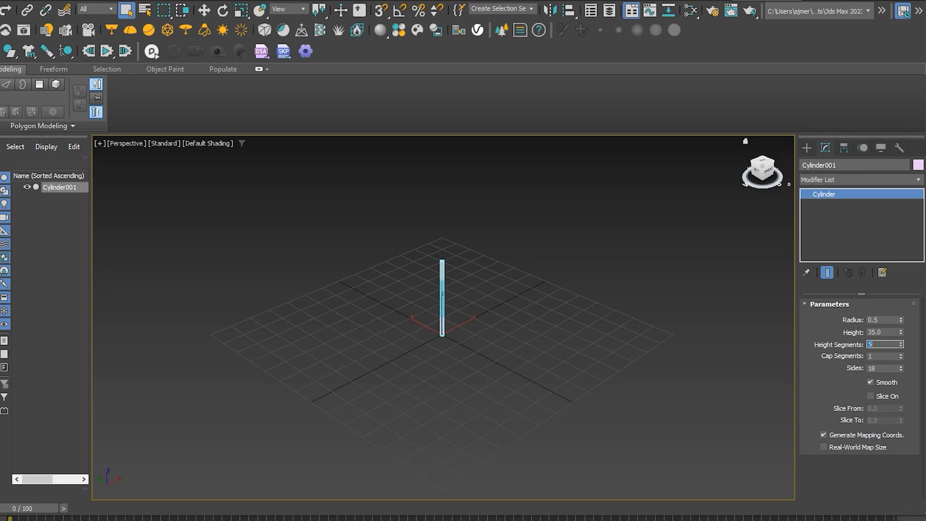
key("Tab")
- Add an Edit Poly modifier to the cylinder
left_click(853, 182)
key("e")
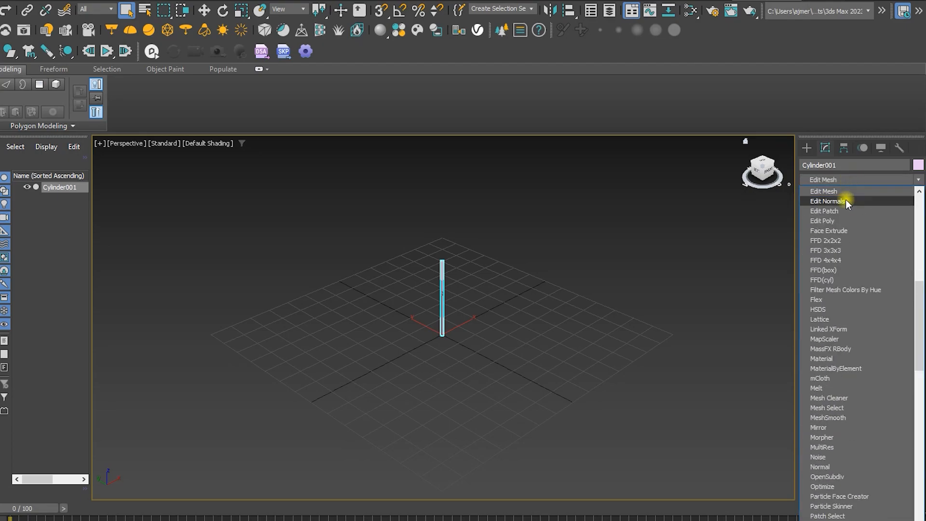
left_click(842, 221)
- Select the cap polygon at the upper end of the cylinder
scroll(415, 265, "up", 6)
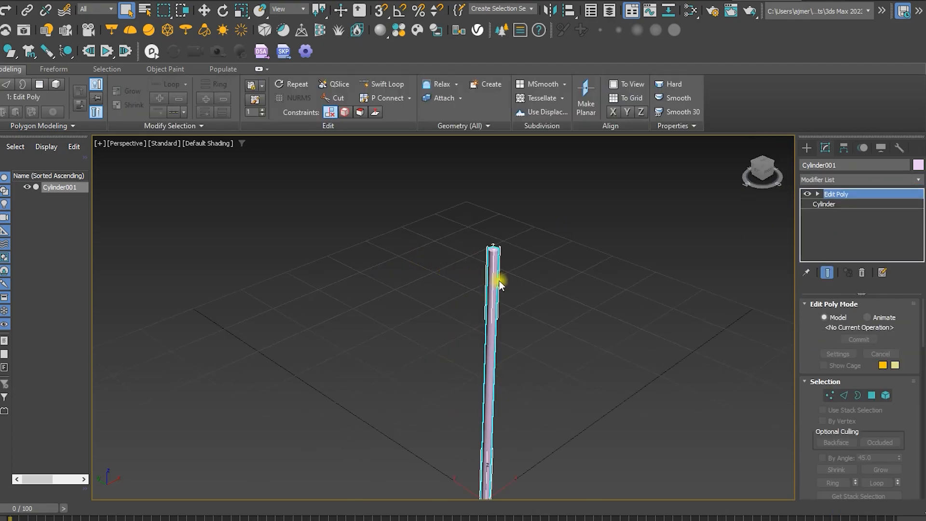
middle_click_drag(498, 280, 505, 311, "alt")
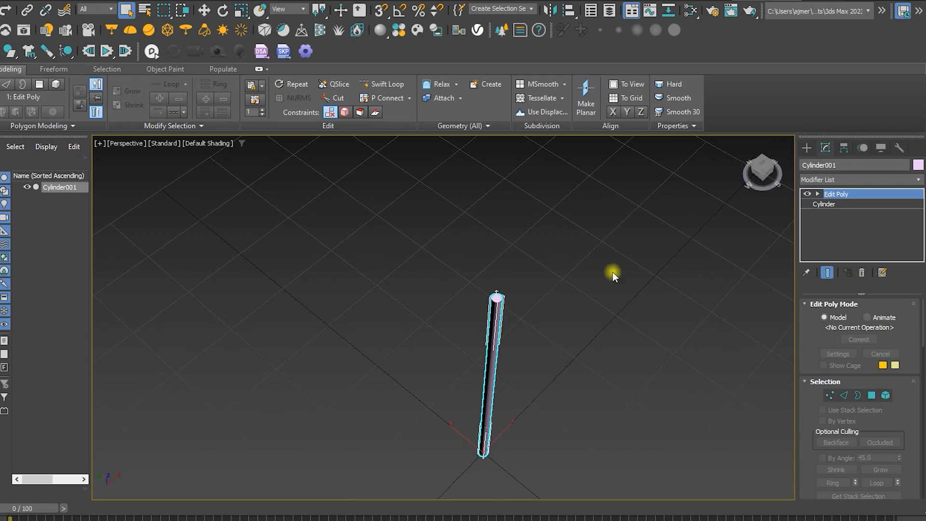
key("4")
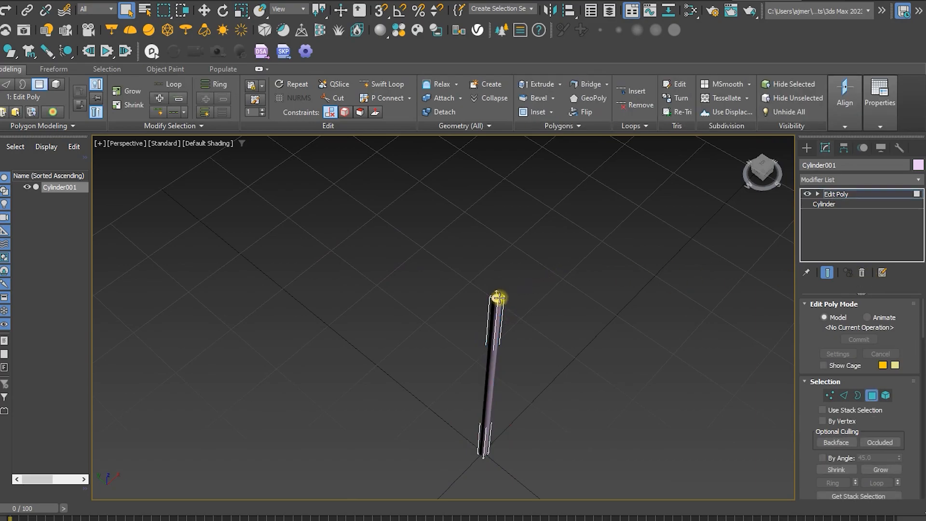
key("r")
left_click_drag(501, 299, 478, 239)
scroll(513, 378, "up", 8)
middle_click_drag(492, 257, 472, 220, "alt")
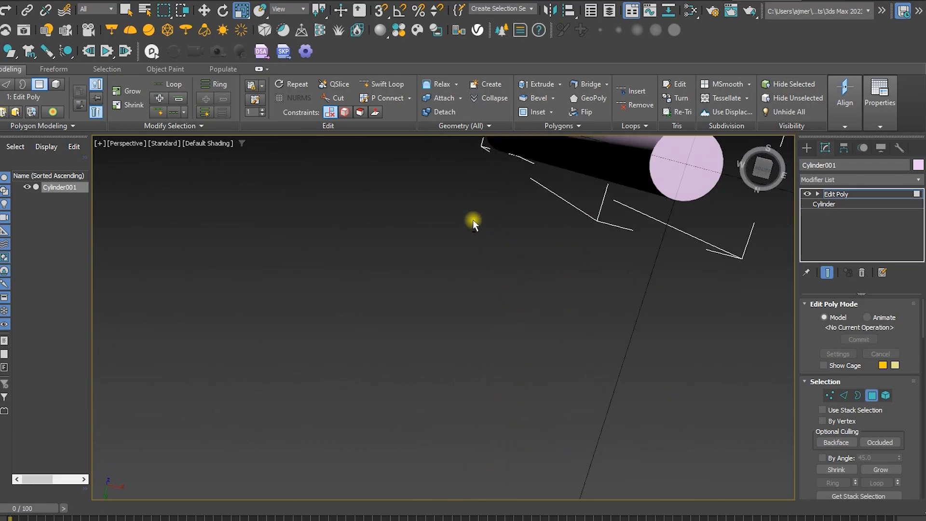
left_click(684, 175)
scroll(650, 179, "down", 7)
middle_click_drag(554, 209, 528, 352, "alt")
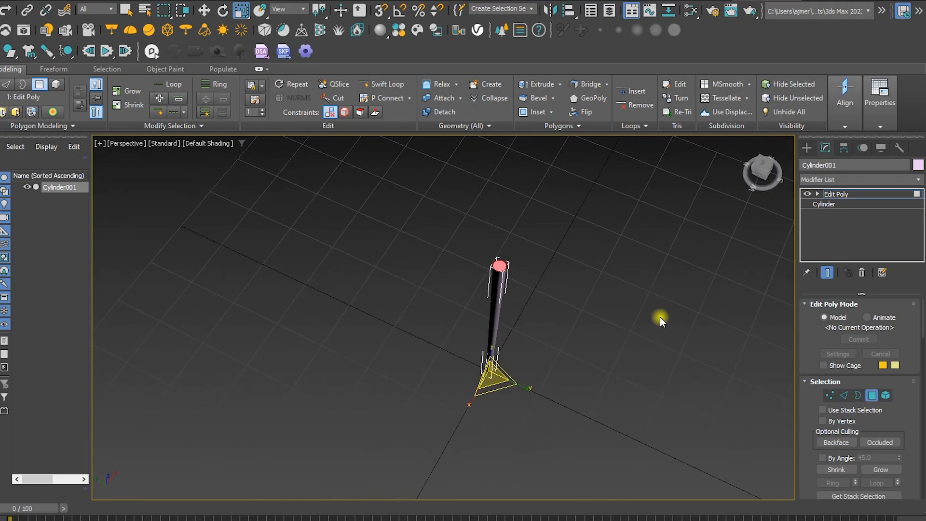
- Convert the cap selection to its rim edges and chamfer them by 0.08
left_click(844, 395)
scroll(508, 268, "up", 5)
right_click(505, 265)
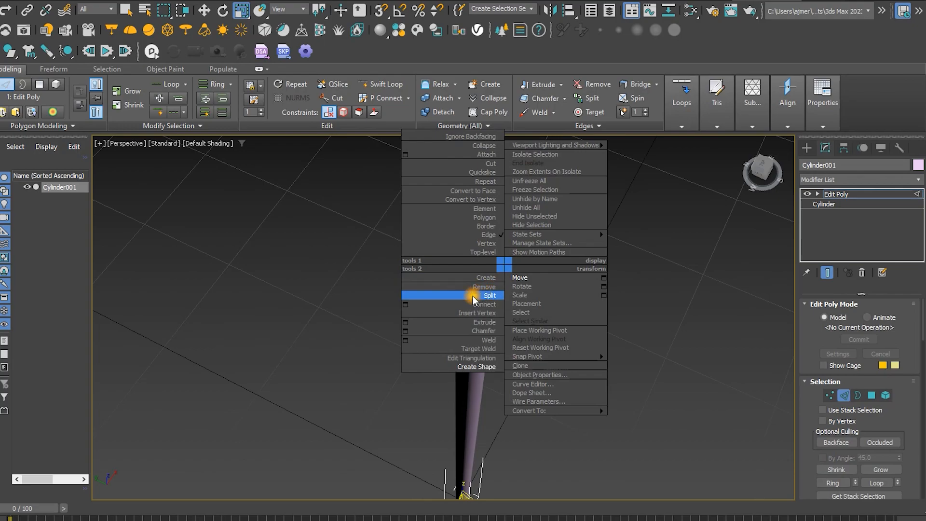
left_click(409, 331)
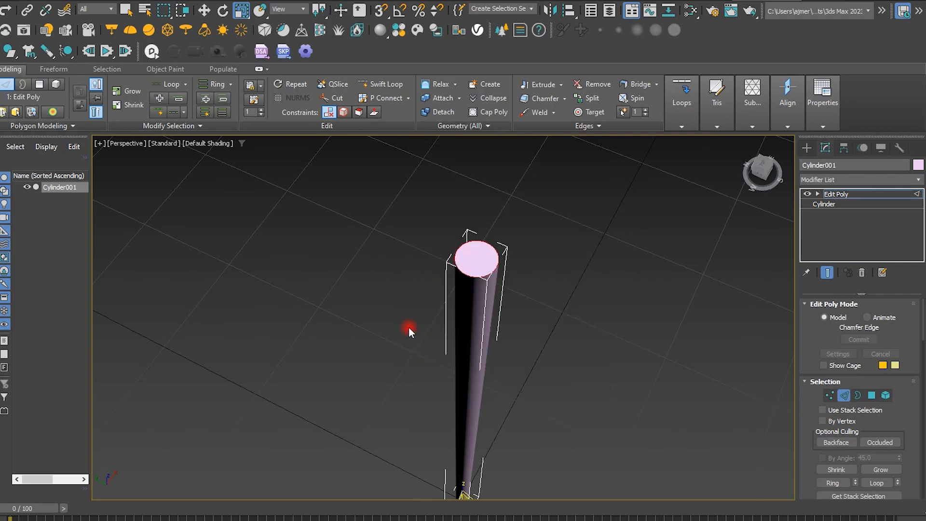
left_click_drag(450, 340, 453, 340)
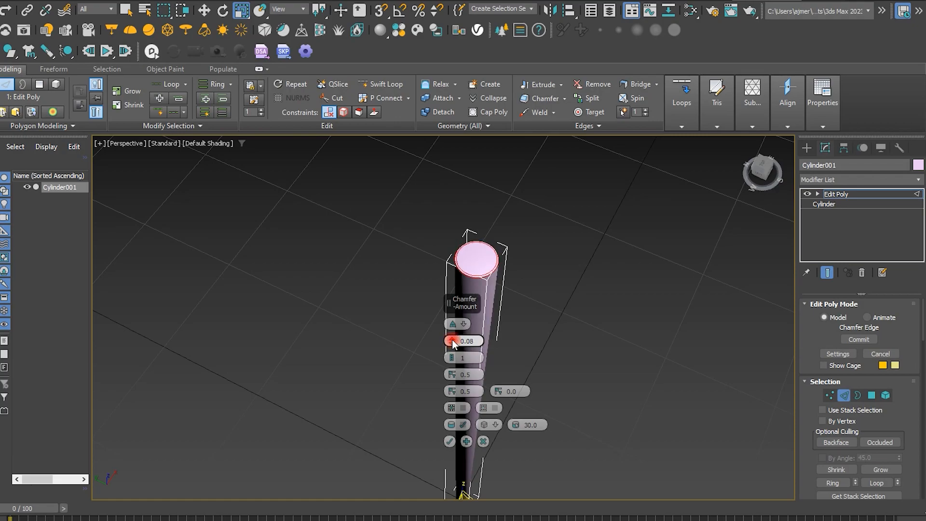
left_click(449, 441)
- Connect the cylinder's lengthwise side edges with one segment and slide the new edge loop toward the lower end
mouse_move(458, 450)
middle_mouse_down()
mouse_move(449, 255)
mouse_move(440, 279)
mouse_move(464, 285)
middle_mouse_up()
key("F4")
left_click_drag(440, 317, 359, 340)
right_click(538, 304)
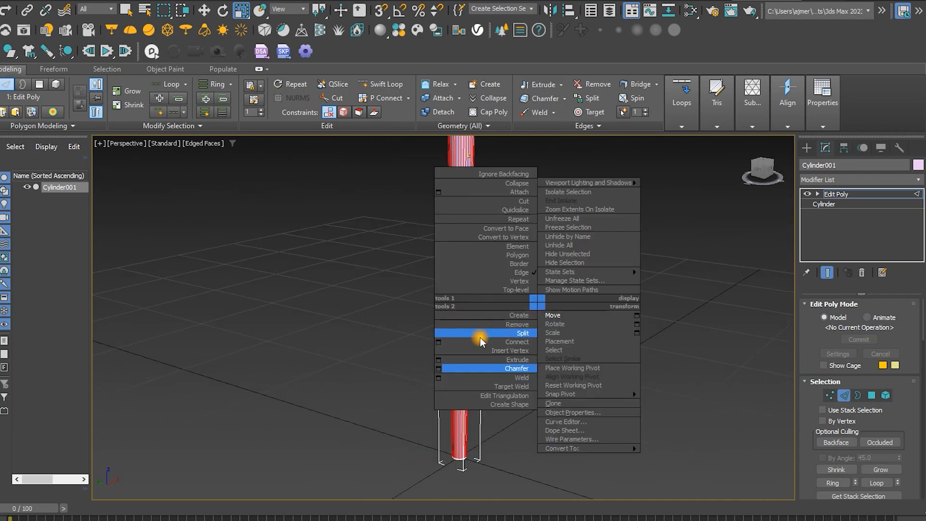
left_click(438, 341)
middle_click_drag(500, 302, 628, 334)
left_click_drag(451, 344, 479, 489)
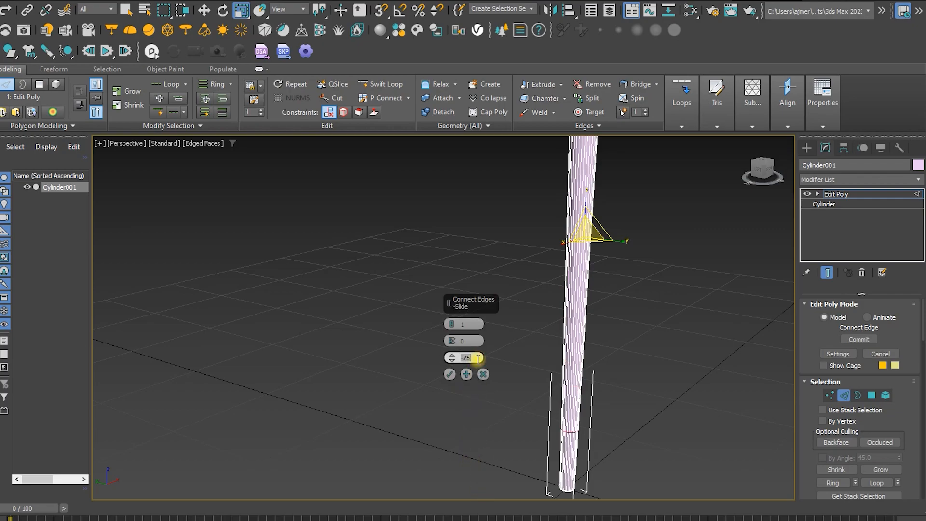
middle_click_drag(621, 478, 568, 346, "alt")
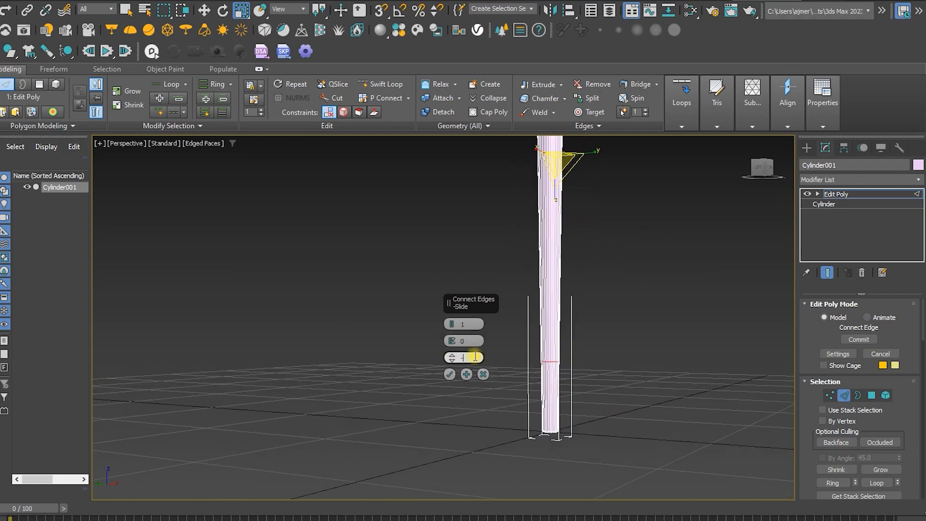
left_click(442, 372)
key("F4")
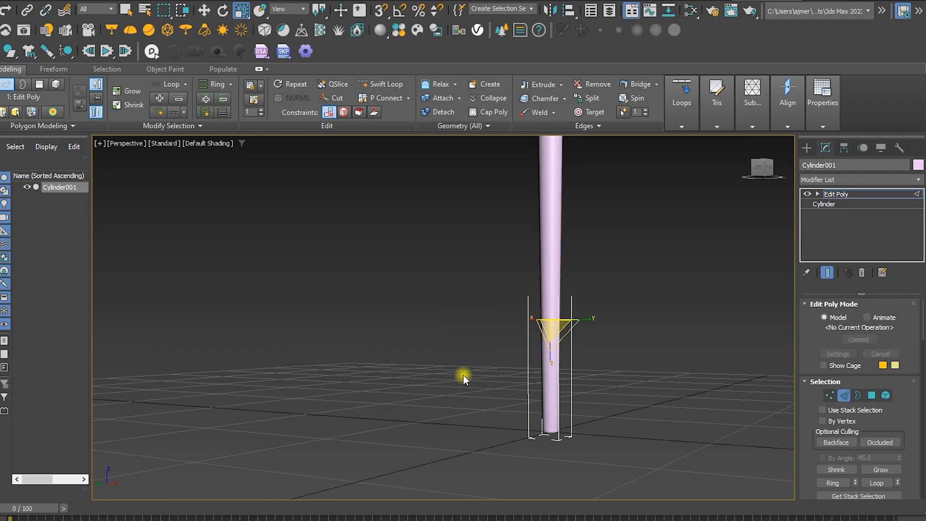
- Select the polygons below the new edge loop and extrude them by 0.03 along their local normals
key("F4")
key("4")
left_click_drag(488, 354, 659, 486)
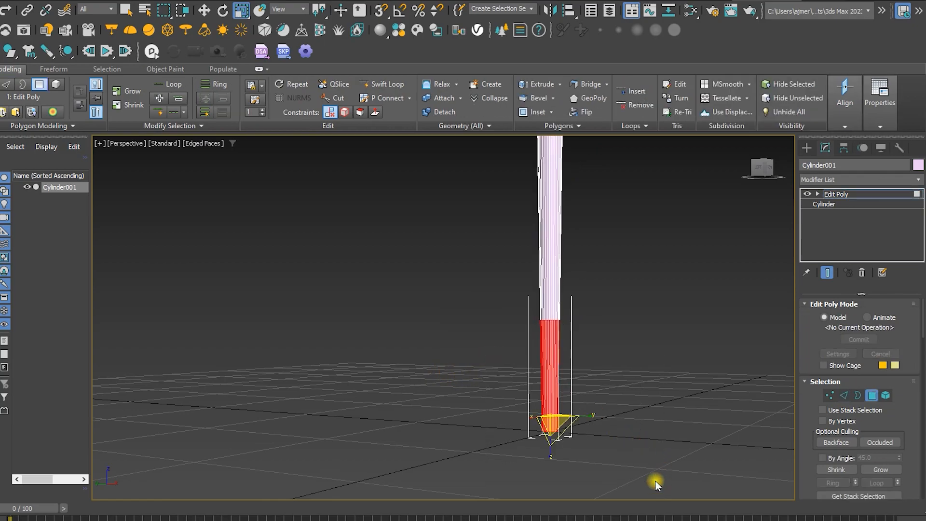
mouse_move(612, 356)
middle_mouse_down("alt")
mouse_move(585, 368)
mouse_move(598, 351)
middle_mouse_up("alt")
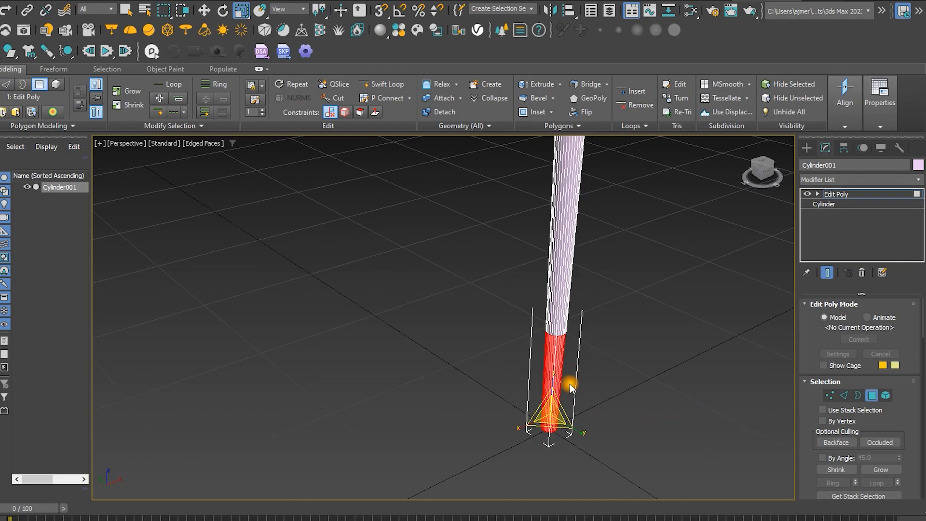
right_click(585, 360)
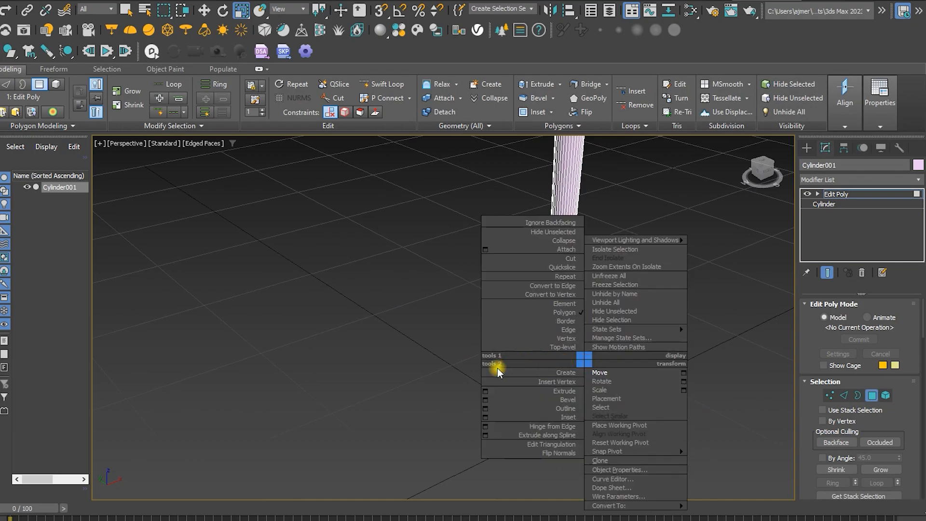
left_click(485, 391)
scroll(533, 357, "up", 5)
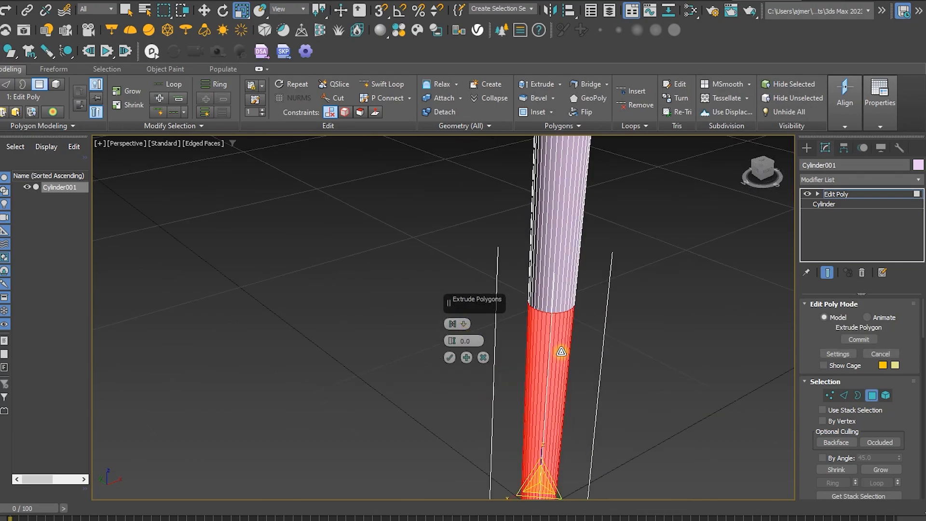
left_click(462, 323)
left_click(454, 340)
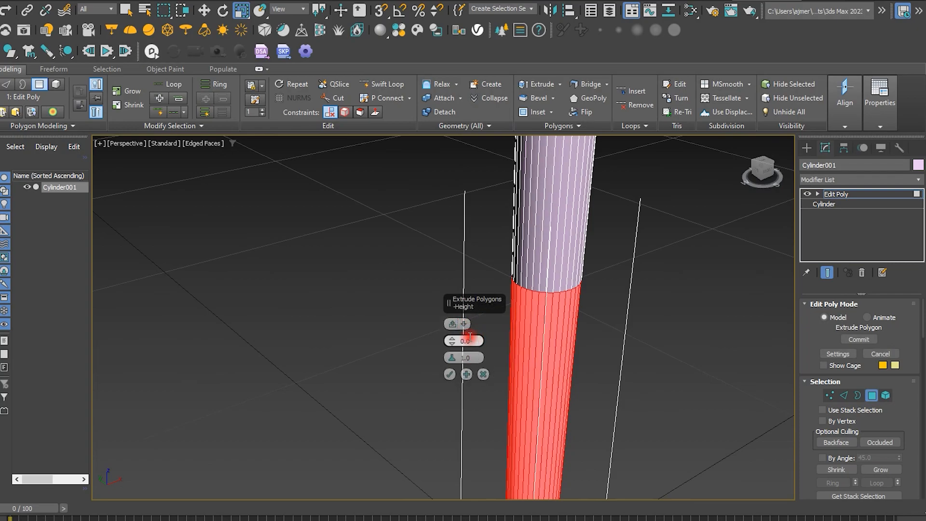
left_click_drag(454, 339, 454, 338)
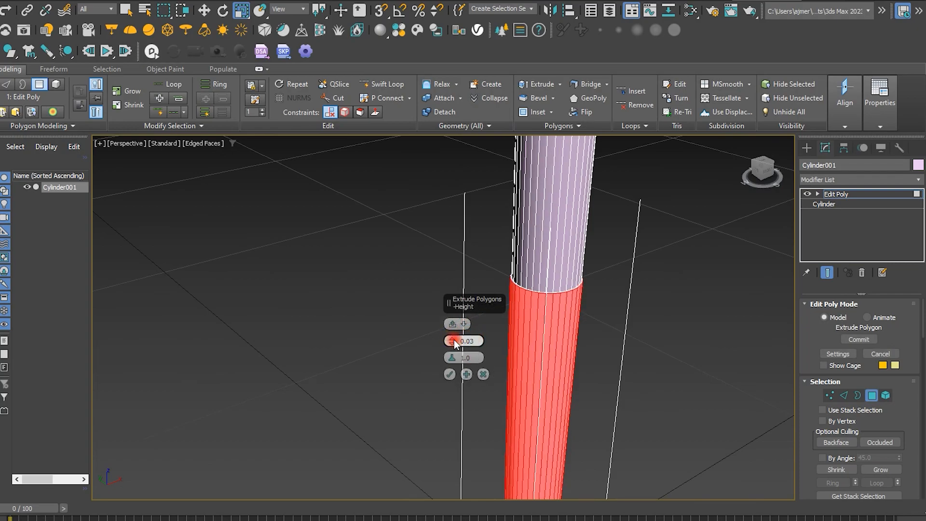
left_click(450, 374)
- Restore the selection of the extruded lower section, grow it by one ring and assign it material ID 2
left_click(418, 310)
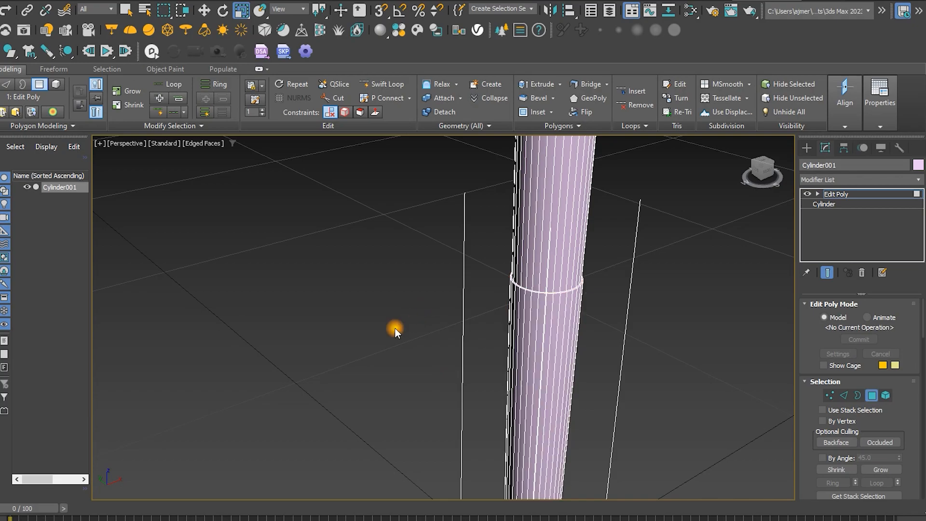
key("ctrl+z")
middle_click_drag(782, 388, 654, 344)
left_click(889, 470)
scroll(911, 422, "down", 5)
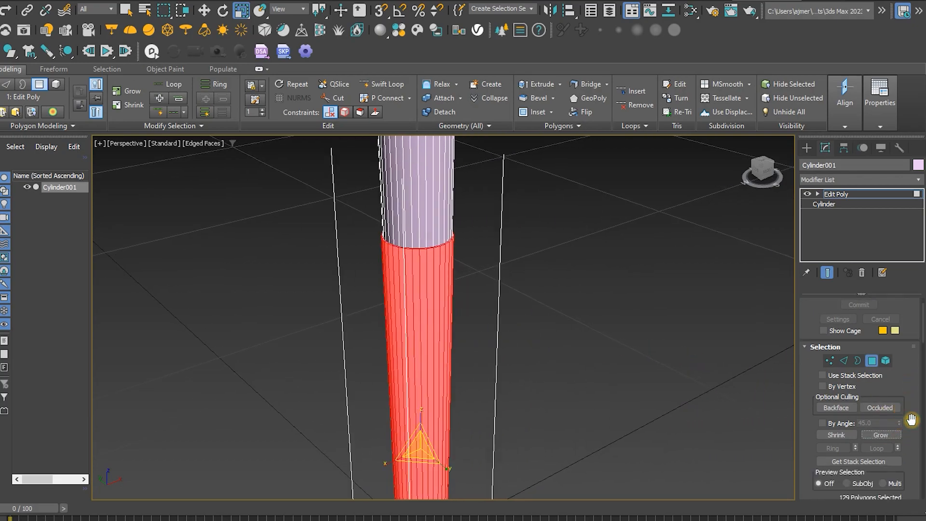
scroll(911, 423, "down", 5)
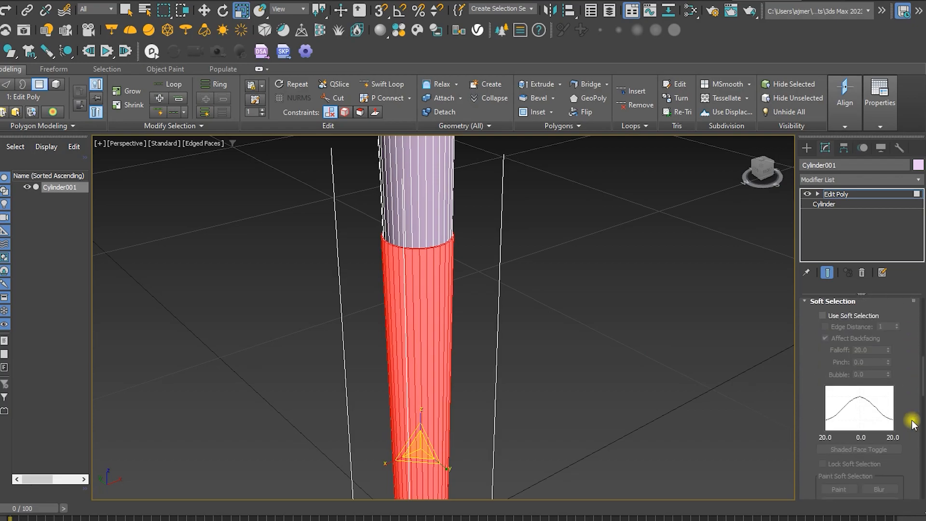
left_click_drag(912, 474, 908, 387)
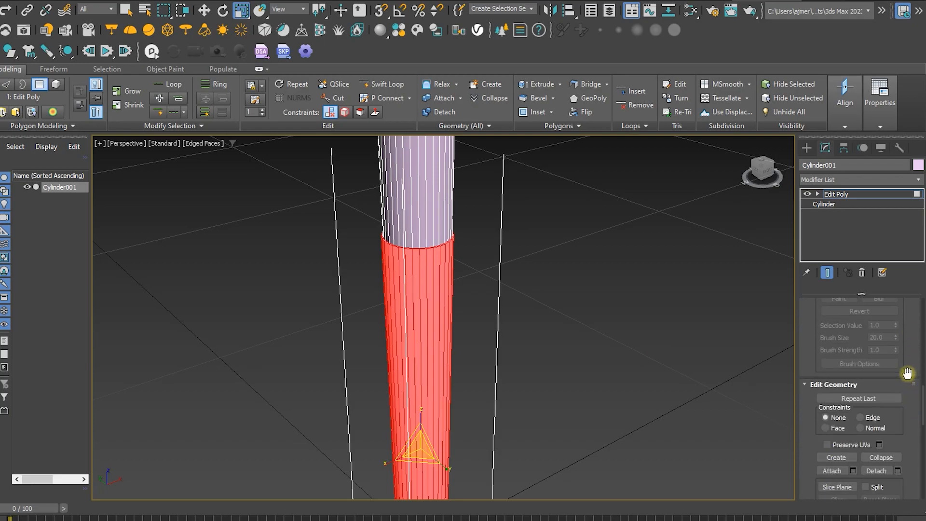
left_click_drag(916, 424, 900, 187)
left_click(844, 376)
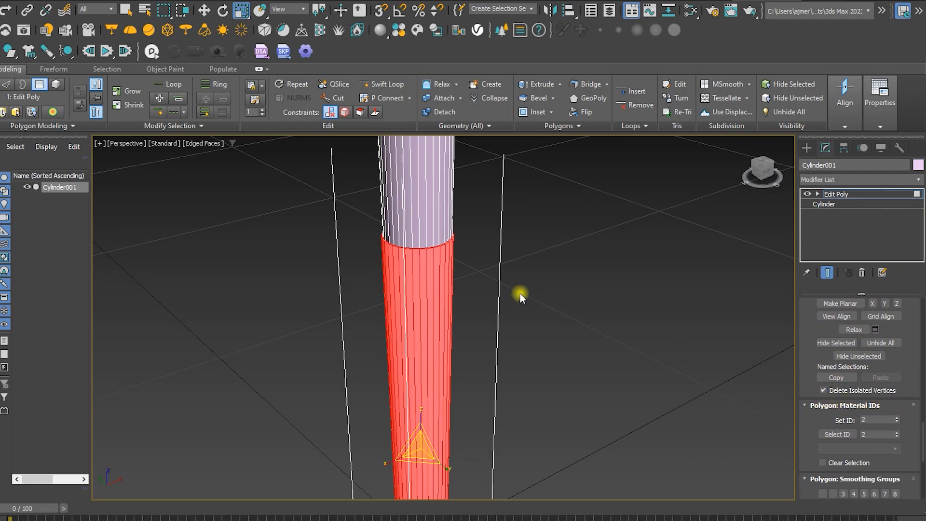
- Invert the selection to the upper section, assign it material ID 1 and leave polygon editing
middle_click_drag(520, 294, 546, 395)
key("ctrl+i")
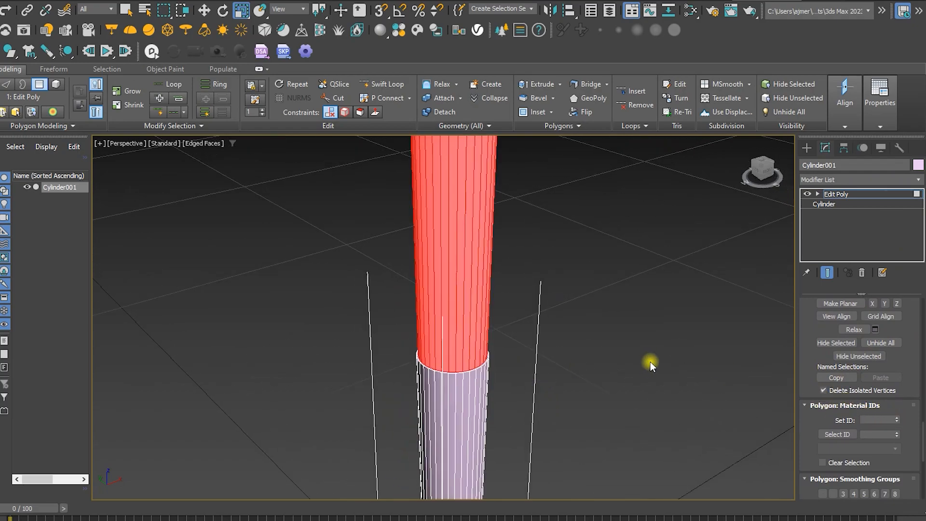
scroll(623, 338, "down", 8)
scroll(592, 284, "up", 4)
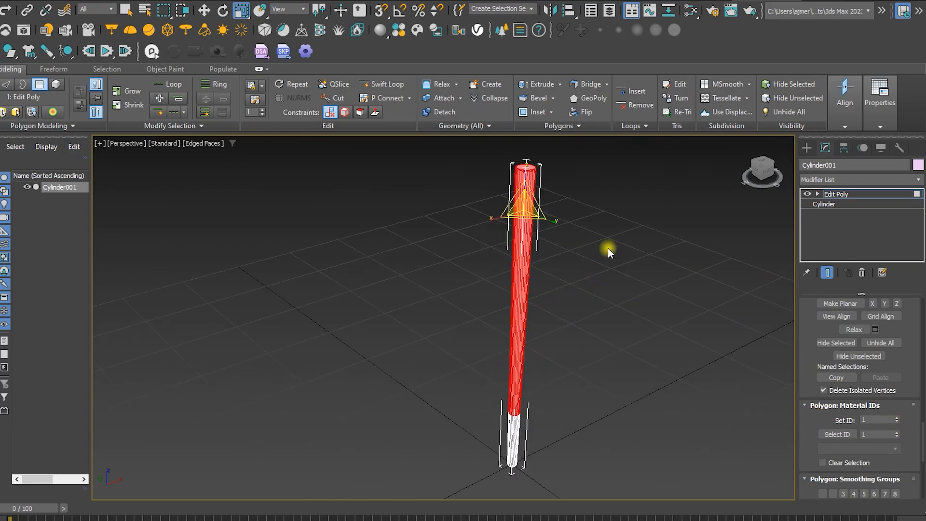
left_click(916, 195)
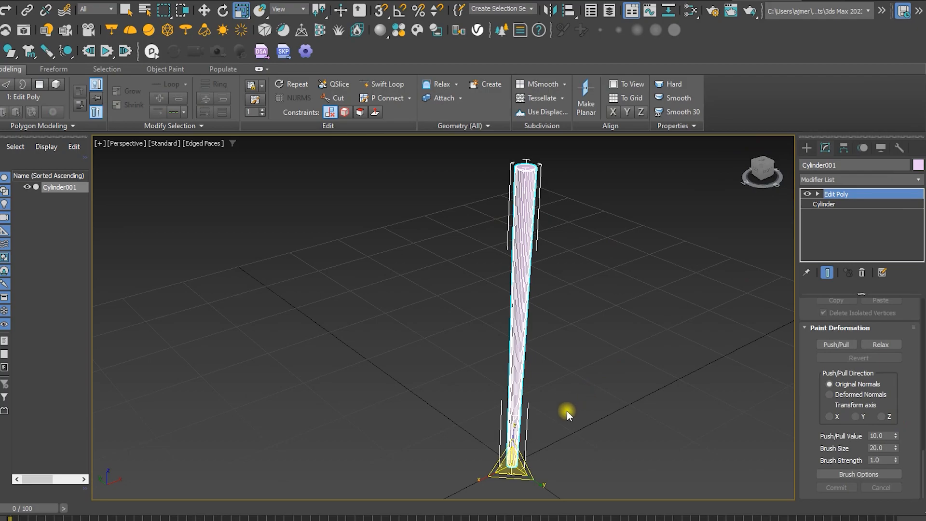
- Rotate the cylinder by an offset of 10 degrees about Y and 10 degrees about X
scroll(538, 389, "up", 4)
key("e")
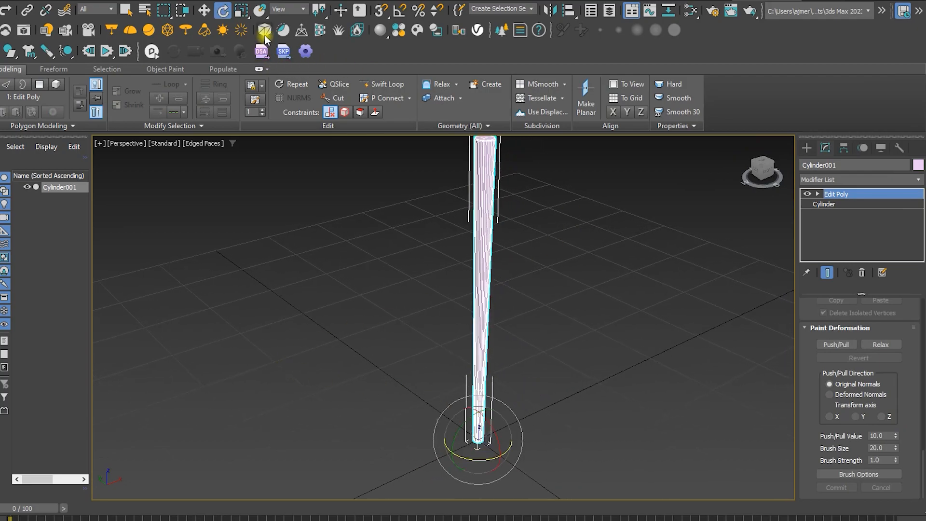
right_click(224, 10)
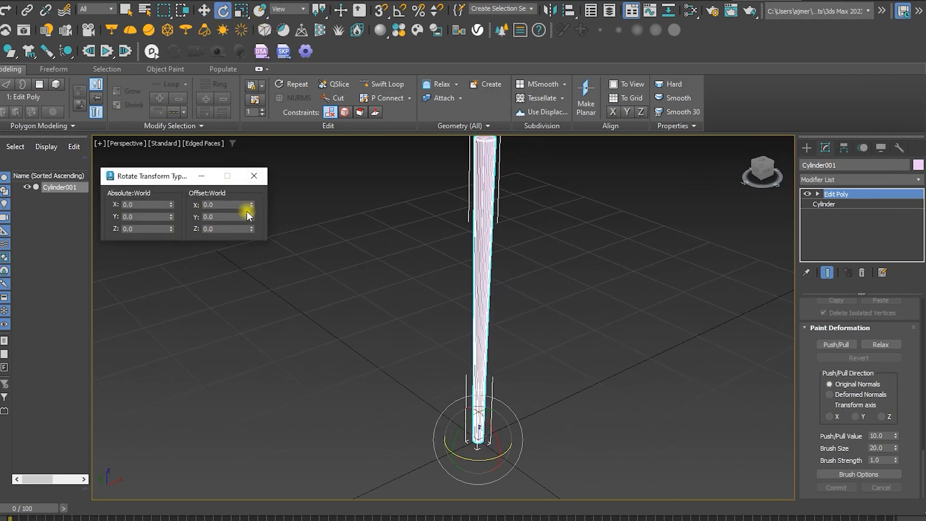
left_click(233, 218)
type("10")
key("Return")
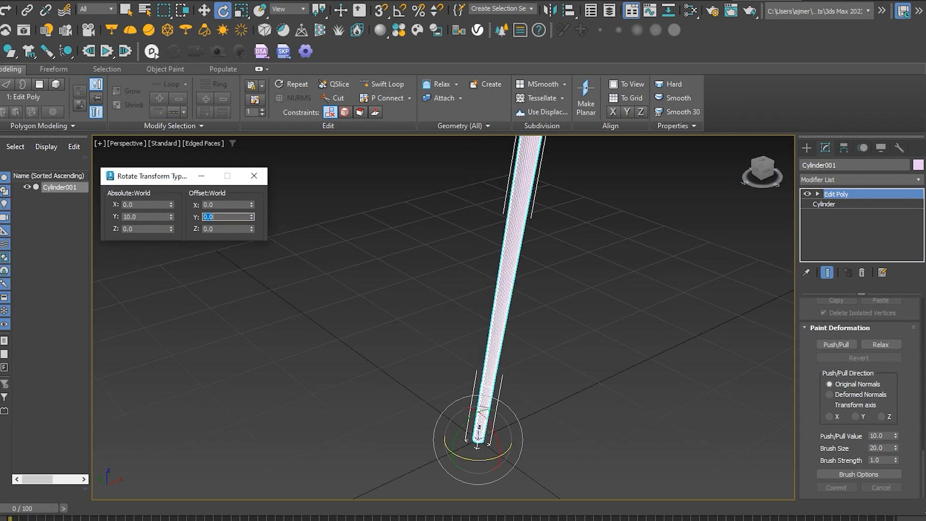
left_click(228, 206)
type("10")
key("Return")
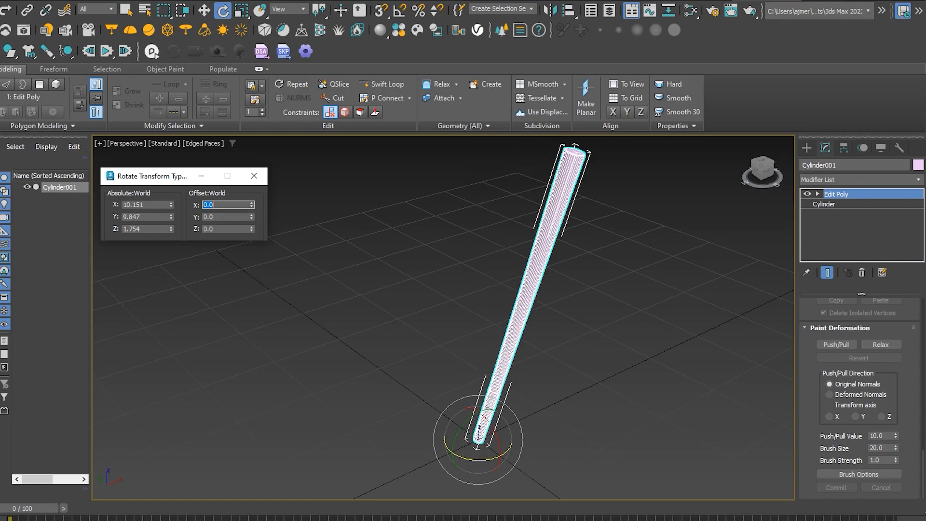
left_click(254, 176)
- In the top view, mirror the tilted cylinder along the Y axis as an offset instance
key("t")
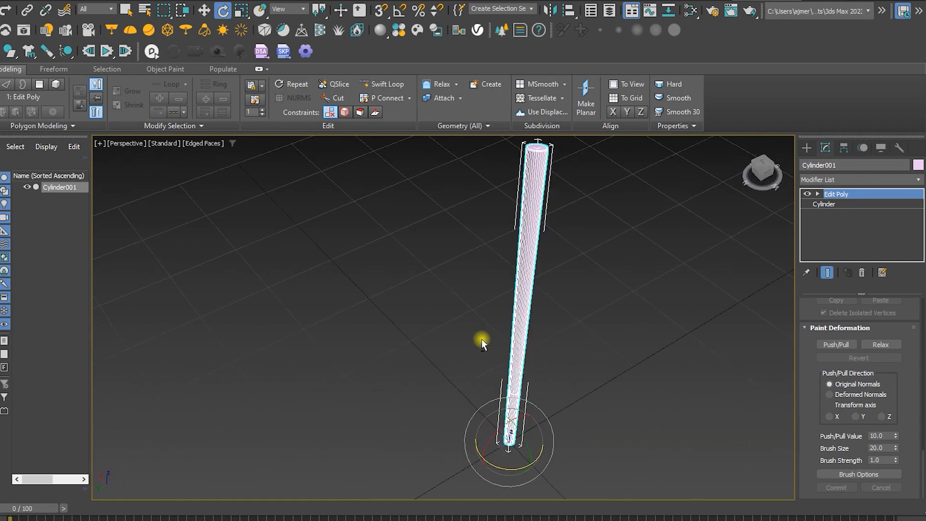
left_click(551, 9)
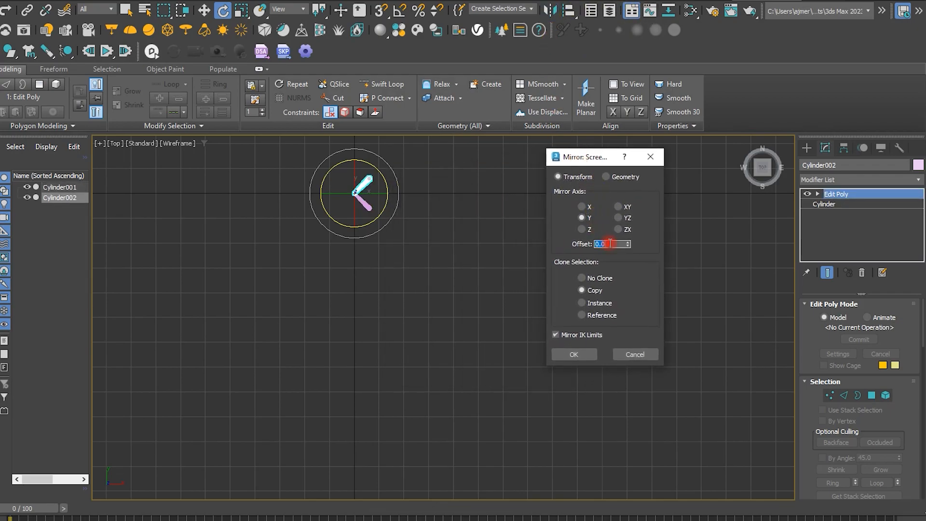
left_click(583, 302)
left_click(578, 355)
- Mirror both tilted cylinders together along the X axis as instances with an offset of 35
left_click_drag(305, 183, 392, 298)
left_click(550, 10)
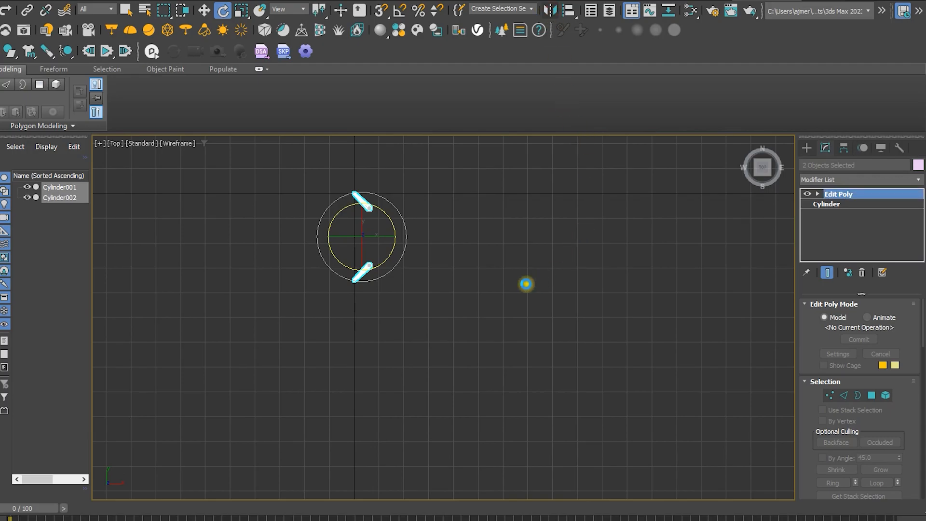
left_click_drag(437, 169, 542, 144)
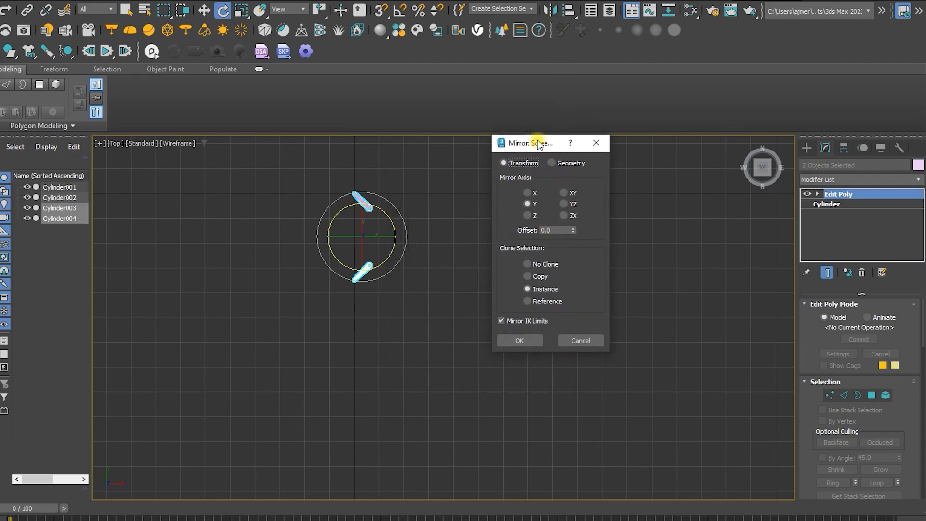
left_click(529, 192)
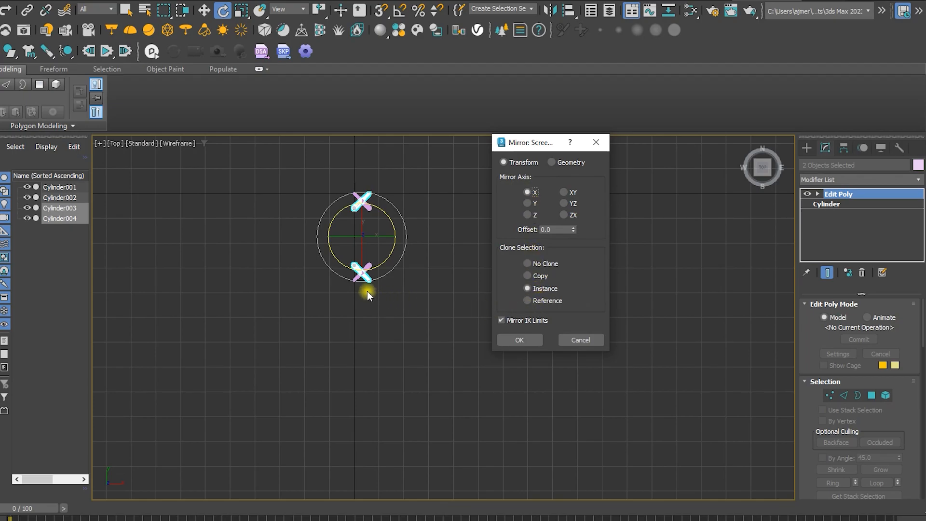
double_click(548, 229)
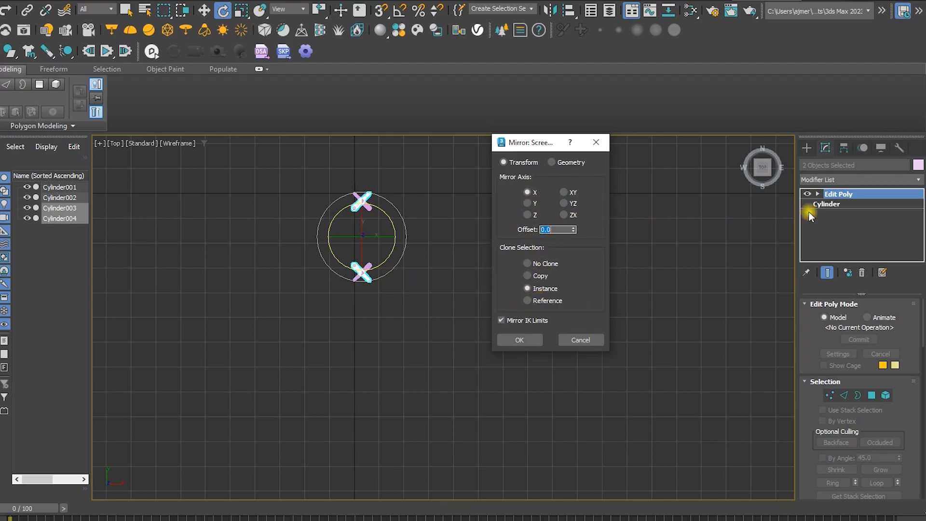
type("35")
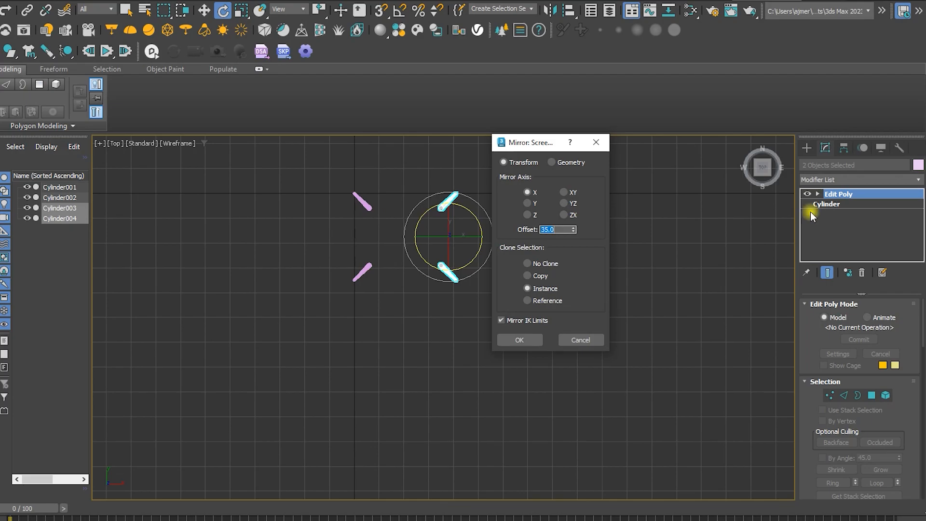
left_click(523, 340)
- With 3D snapping on, create a thin box about 36 long and 42 wide spanning all four legs in the top view
scroll(420, 233, "up", 5)
middle_click_drag(420, 234, 351, 278)
left_click(502, 307)
left_click(807, 148)
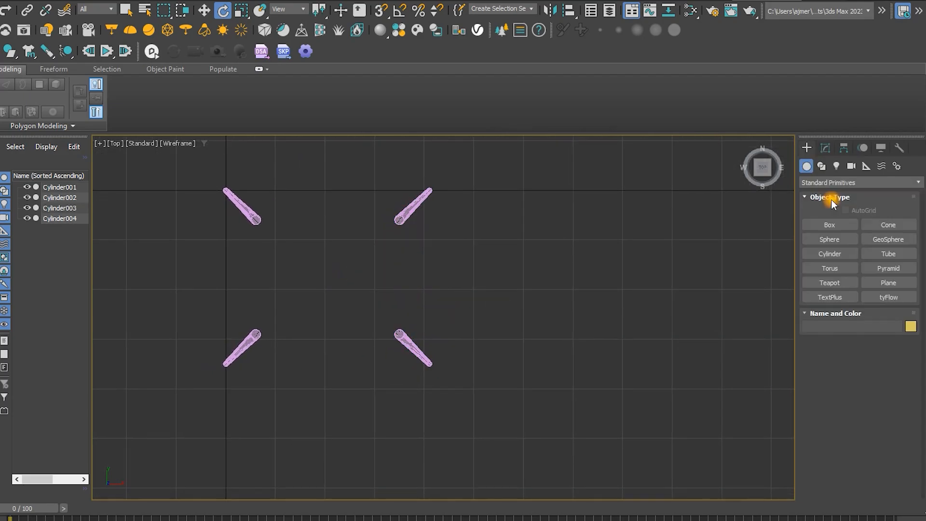
left_click(829, 225)
scroll(518, 258, "down", 2)
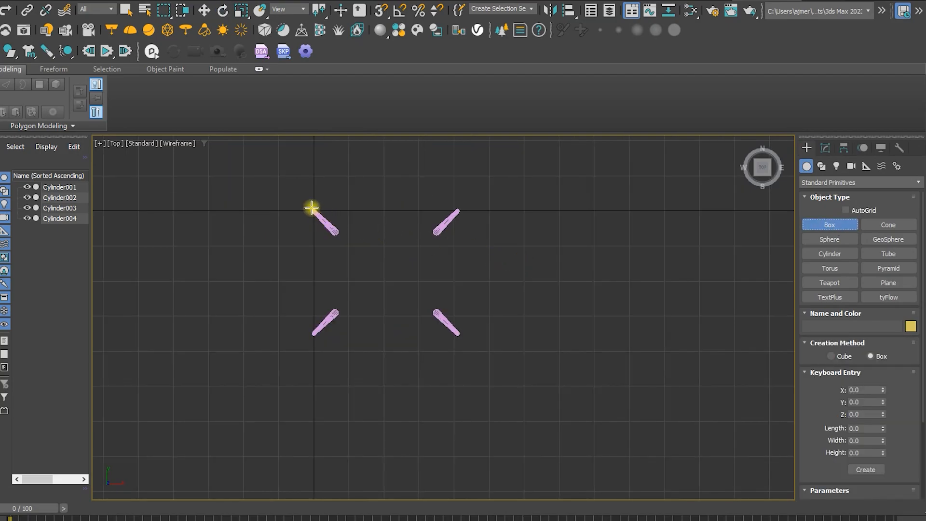
key("s")
mouse_move(311, 208)
left_mouse_down()
mouse_move(450, 362)
mouse_move(459, 341)
left_mouse_up()
left_click(448, 320)
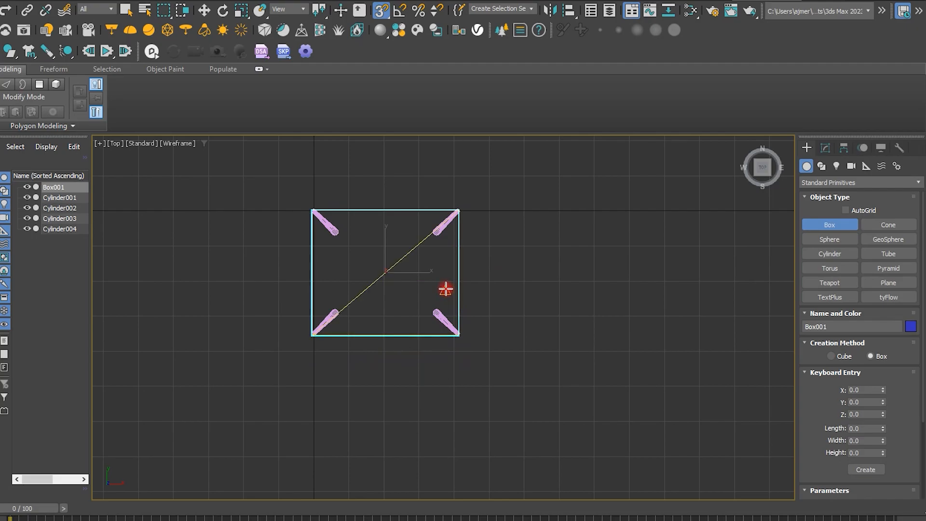
- In the perspective view, move the box up along Z to the upper ends of the legs
key("p")
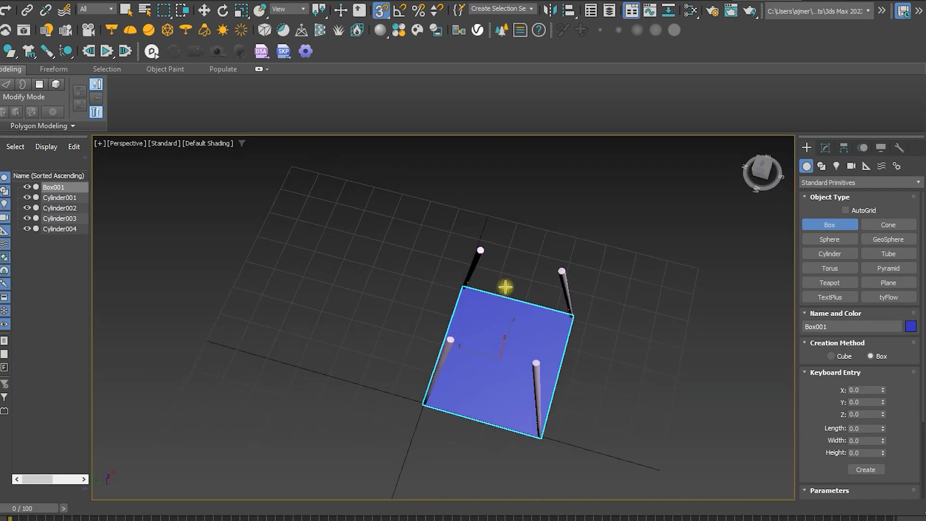
middle_click_drag(503, 287, 534, 244, "alt")
key("w")
mouse_move(499, 334)
left_mouse_down()
mouse_move(534, 250)
mouse_move(556, 269)
left_mouse_up()
scroll(554, 270, "up", 5)
middle_click_drag(546, 267, 545, 211, "alt")
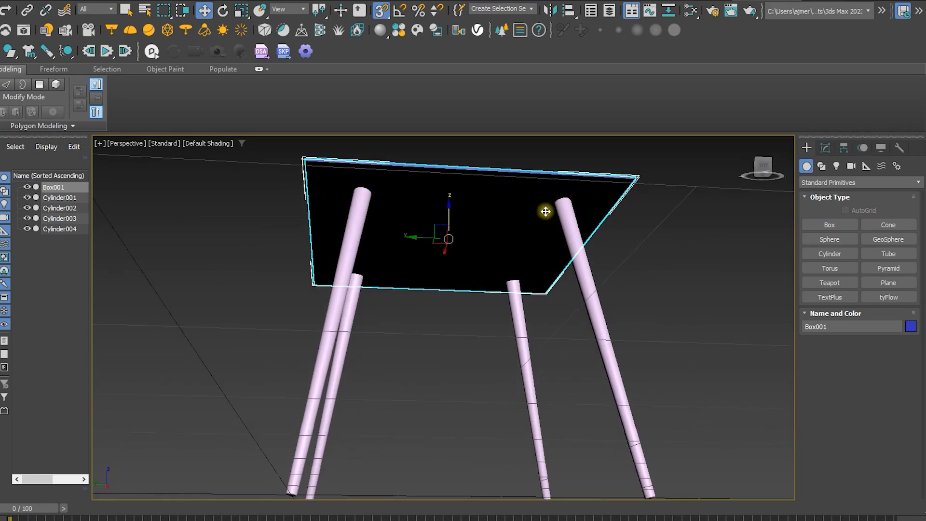
middle_click_drag(450, 211, 458, 310, "alt")
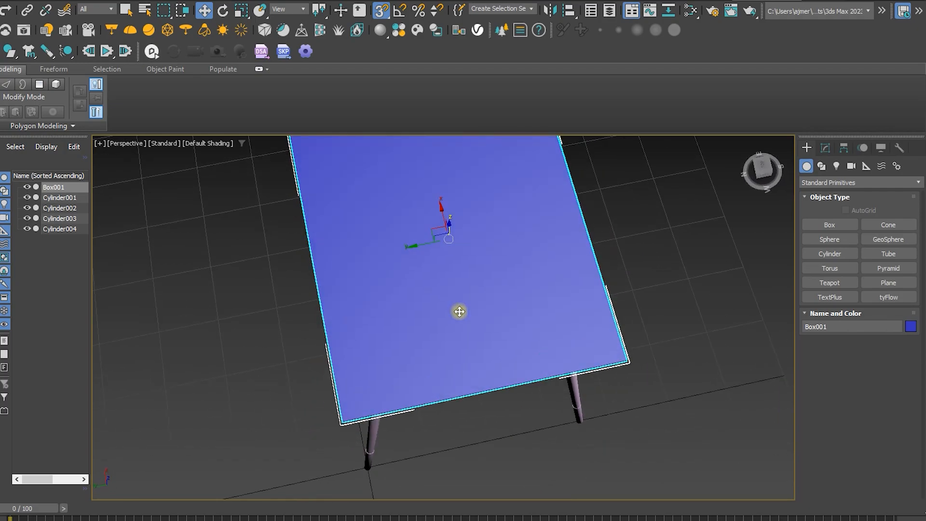
- Set the box's length to 50, width to 50 and height to 5
left_click(827, 148)
middle_click_drag(660, 300, 652, 334)
scroll(686, 367, "down", 4)
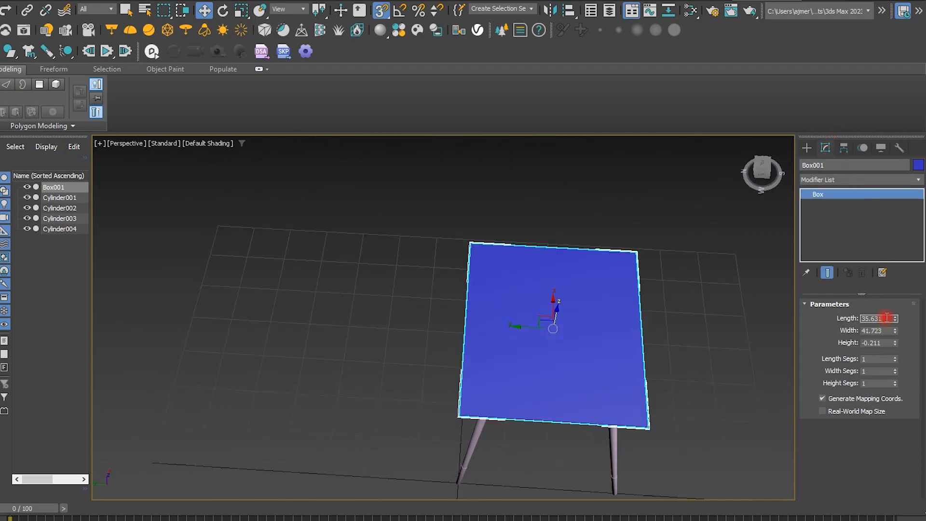
type("50")
key("Tab")
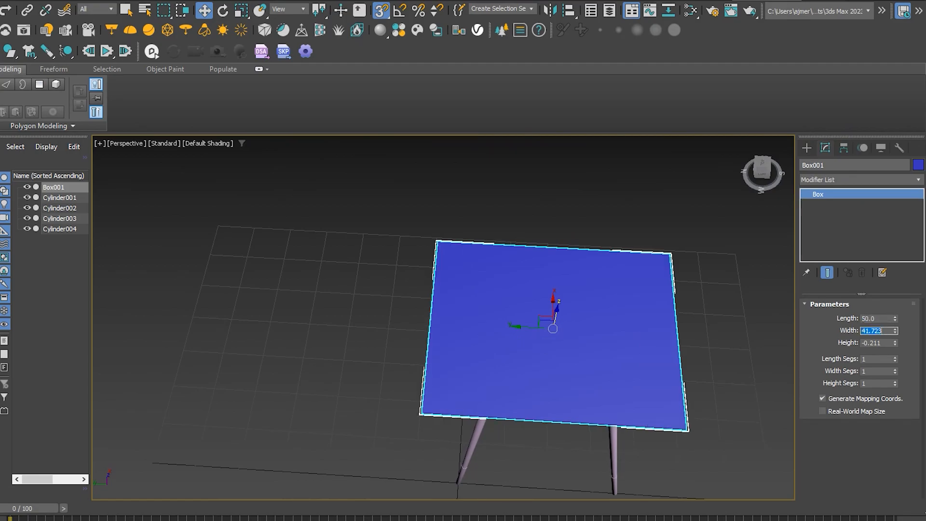
key("Tab")
key("Return")
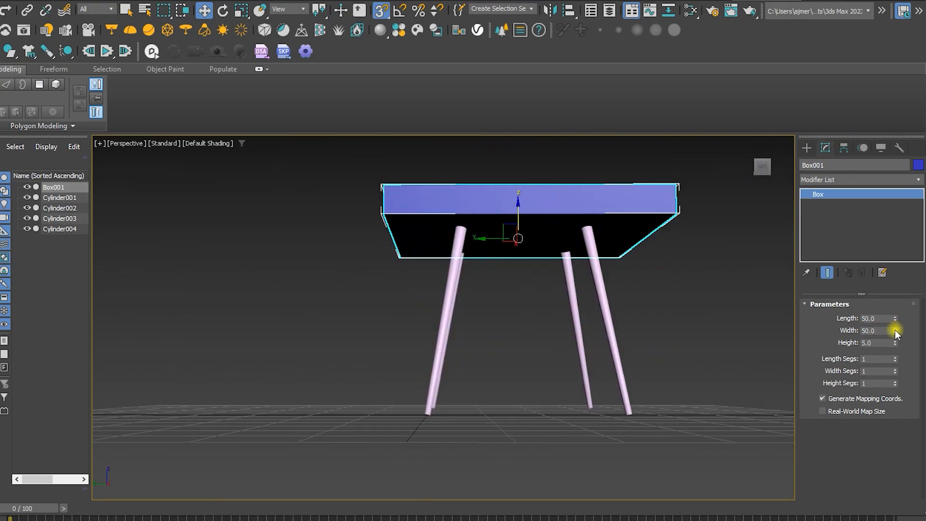
- Reduce the box's length to 40 and its width to 45
left_click_drag(895, 331, 892, 341)
key("ctrl+z")
middle_click_drag(550, 251, 502, 283, "alt")
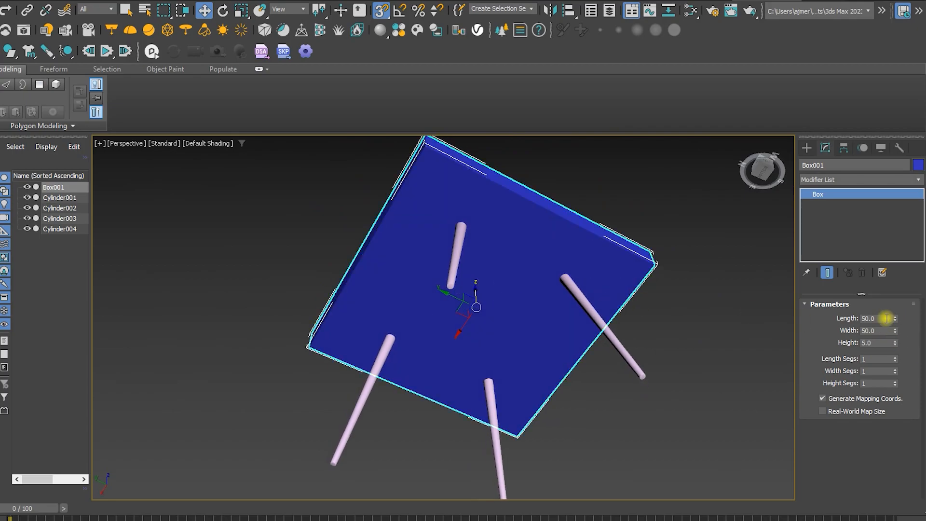
type("40")
key("Tab")
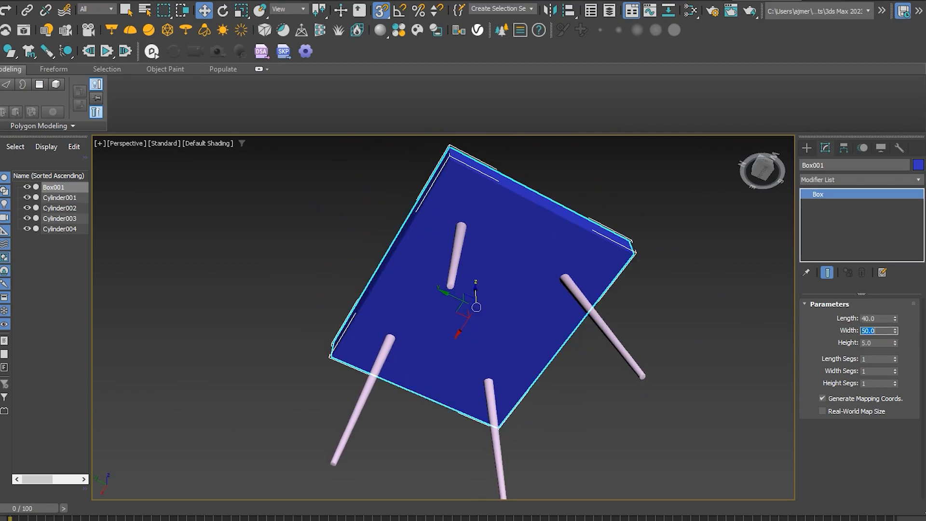
key("Return")
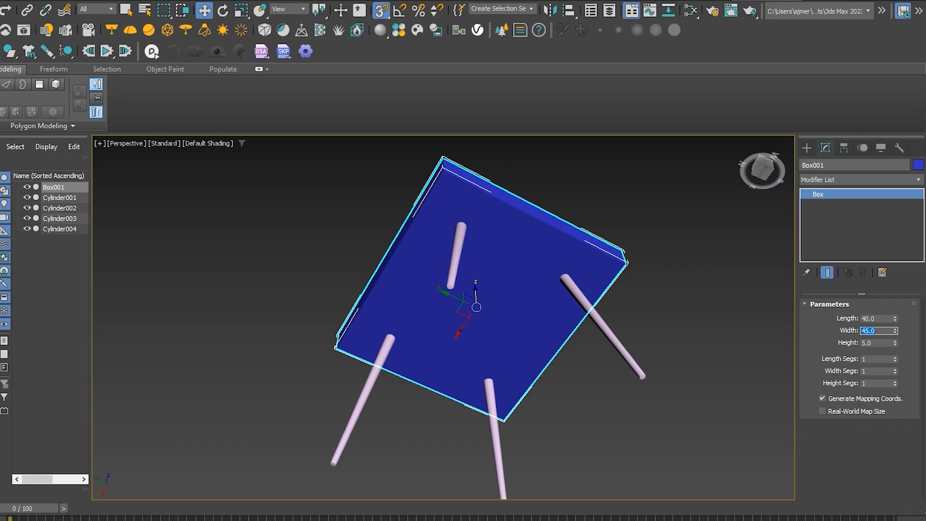
- Add an Edit Poly modifier to the box
middle_click_drag(716, 318, 645, 393, "alt")
left_click(849, 179)
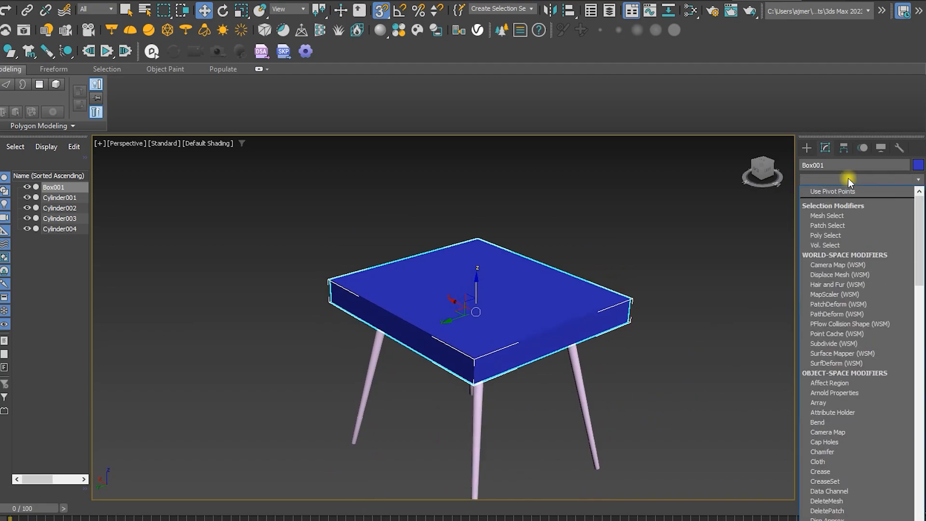
key("e")
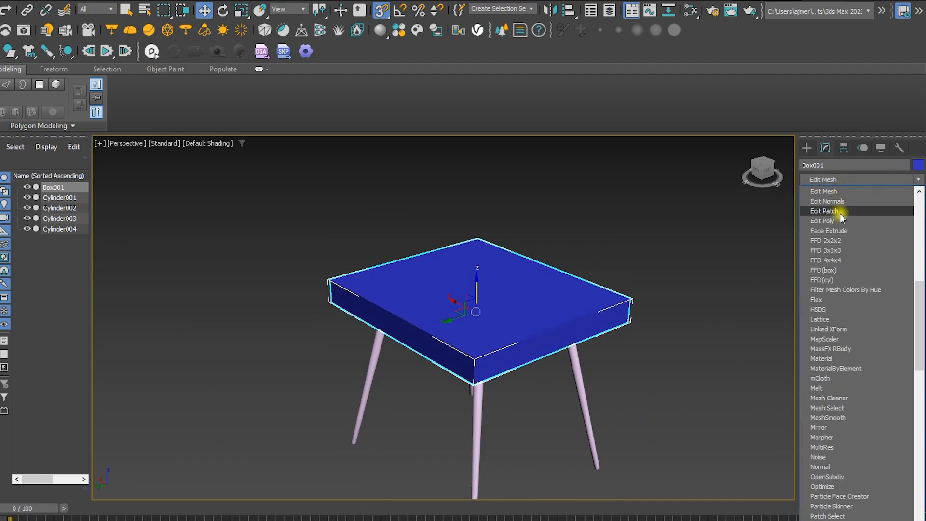
left_click(830, 221)
middle_click_drag(392, 283, 476, 290, "alt")
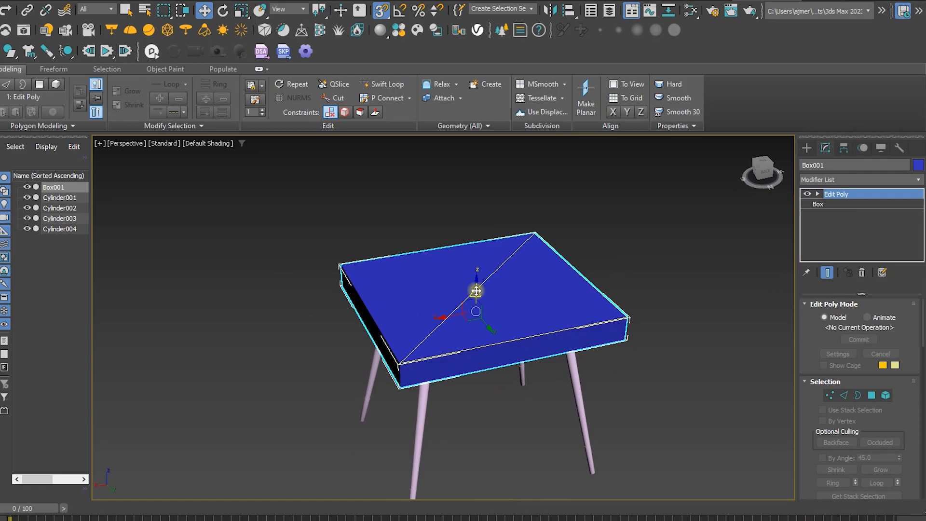
- Select the ring of vertical corner edges on the box and chamfer them by 5 with 1 segment
key("2")
middle_click_drag(383, 378, 439, 313, "alt")
scroll(172, 417, "up", 3)
left_click(828, 481)
middle_click_drag(555, 249, 524, 256, "alt")
scroll(396, 253, "down", 4)
scroll(405, 255, "up", 4)
right_click(525, 256)
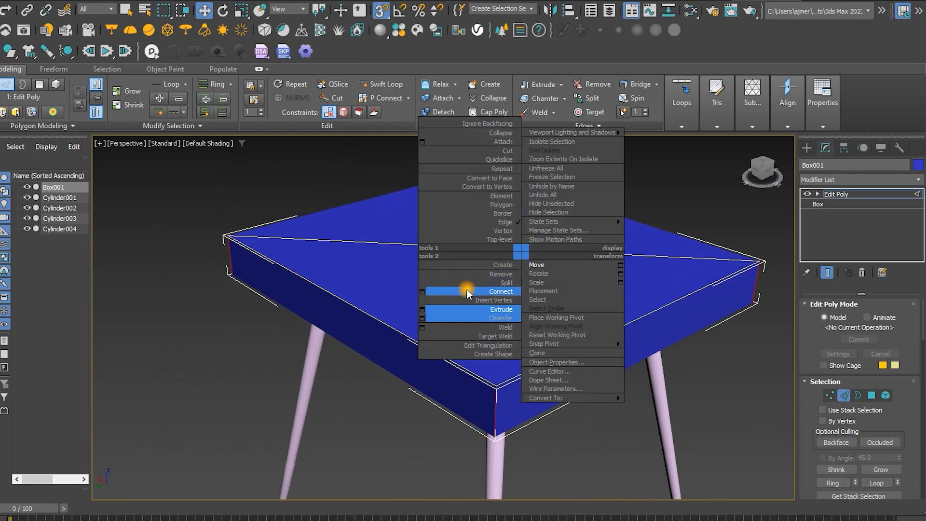
left_click(423, 318)
middle_click_drag(434, 309, 408, 320)
left_click_drag(450, 340, 357, 335)
middle_click_drag(357, 336, 449, 343, "alt")
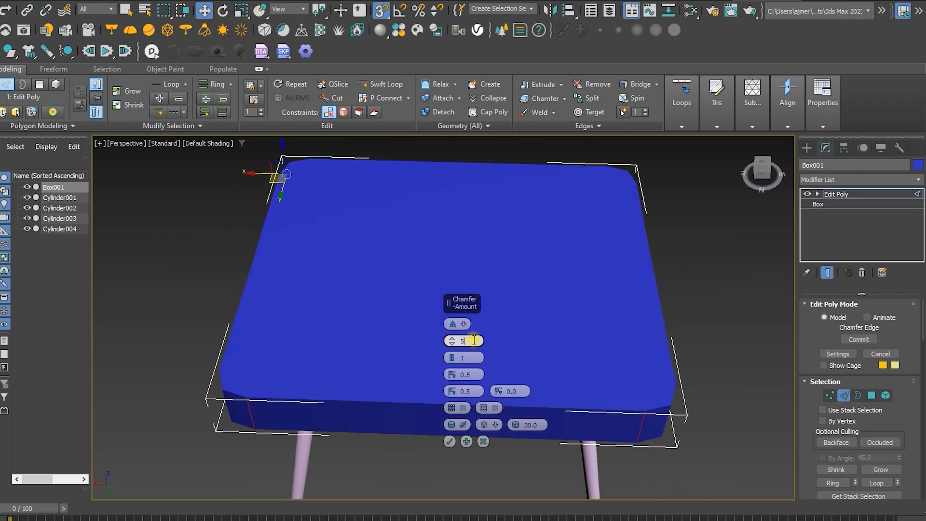
key("Return")
left_click(450, 441)
- Select the connected edges along the box's upper rim, displaying edged faces, and create a linear shape from them
middle_click_drag(450, 442, 494, 462)
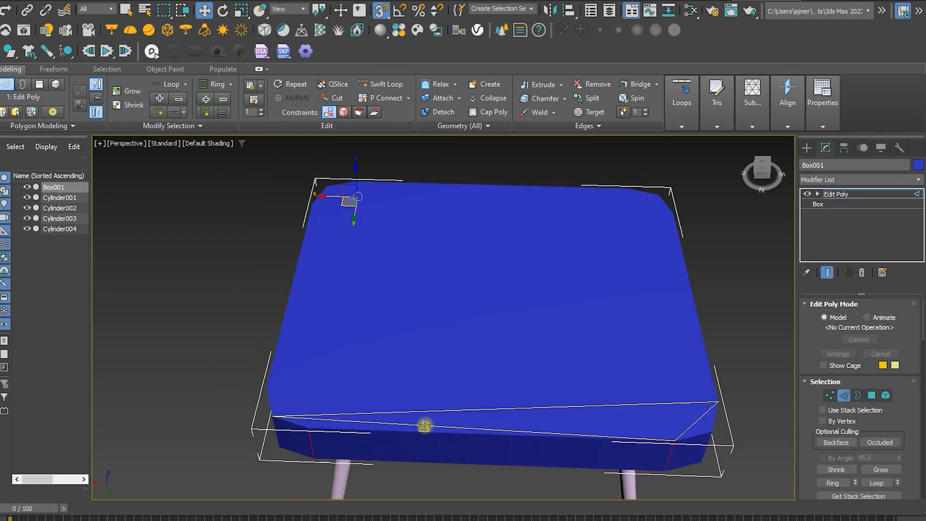
left_click(418, 437)
left_click(302, 429, "ctrl")
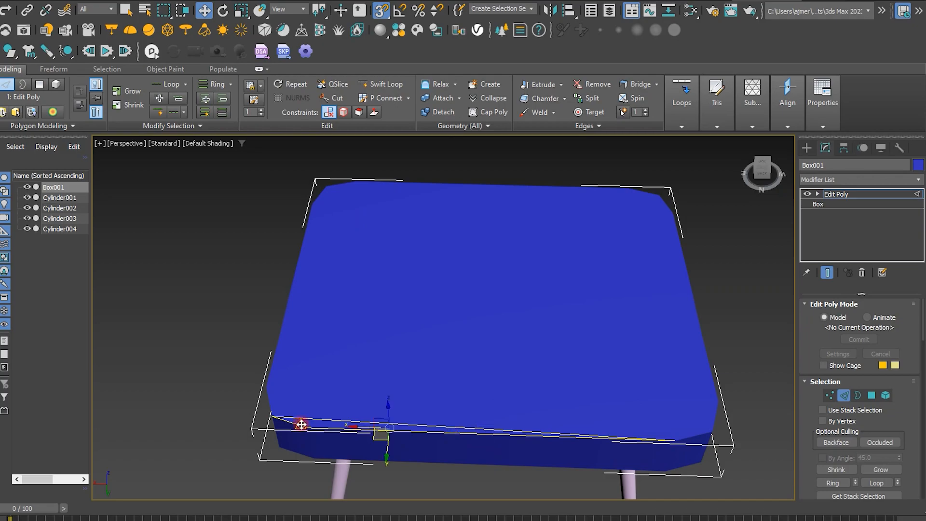
left_click(271, 398, "ctrl")
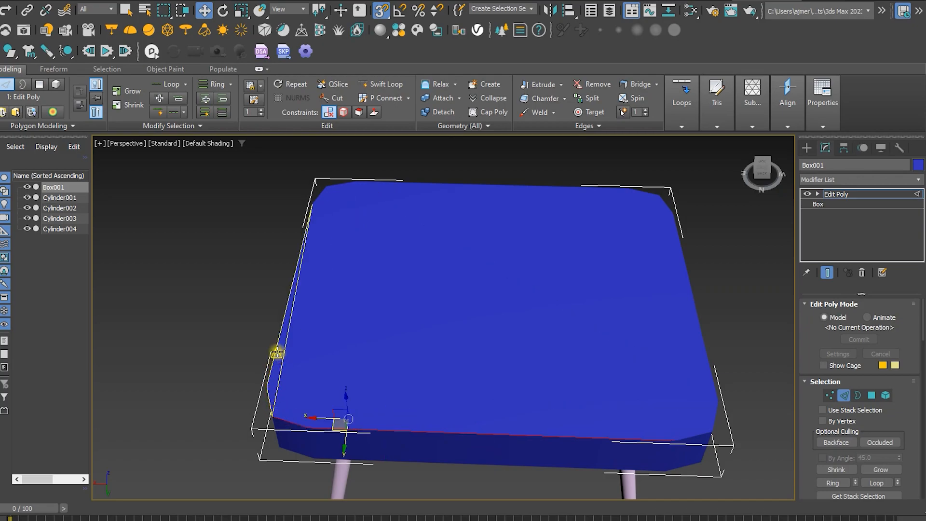
middle_click_drag(424, 355, 322, 353, "alt")
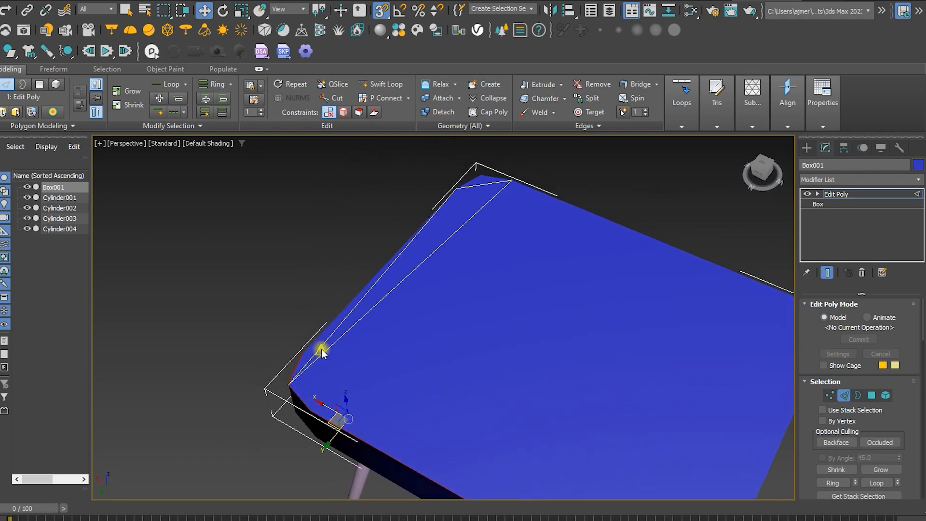
key("F4")
left_click(325, 329, "ctrl")
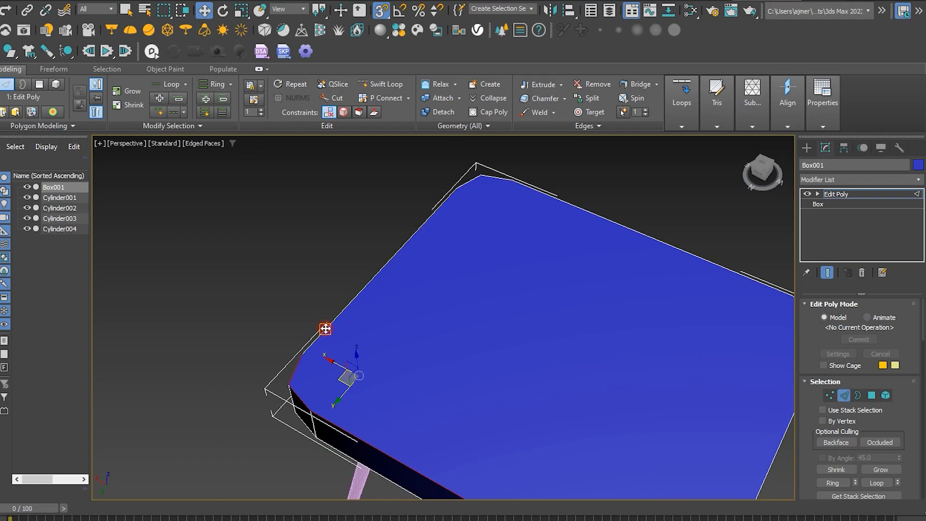
left_click(474, 179, "ctrl")
left_click(498, 179, "ctrl")
left_click(522, 183, "ctrl")
middle_click_drag(573, 211, 571, 233, "alt")
right_click(515, 230)
left_click(466, 331)
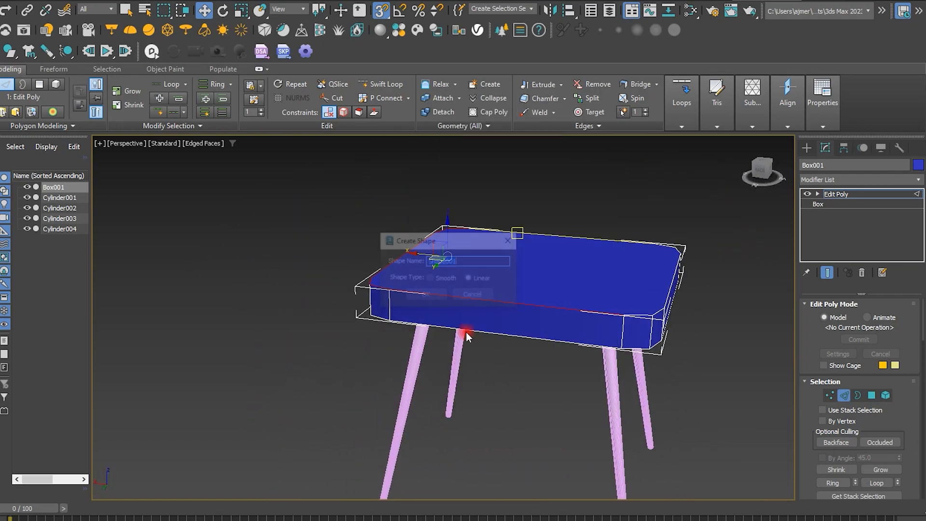
left_click(420, 295)
- Select the box's top and bottom faces, convert the selection to their outline edges and chamfer them by 0.5
scroll(580, 308, "up", 2)
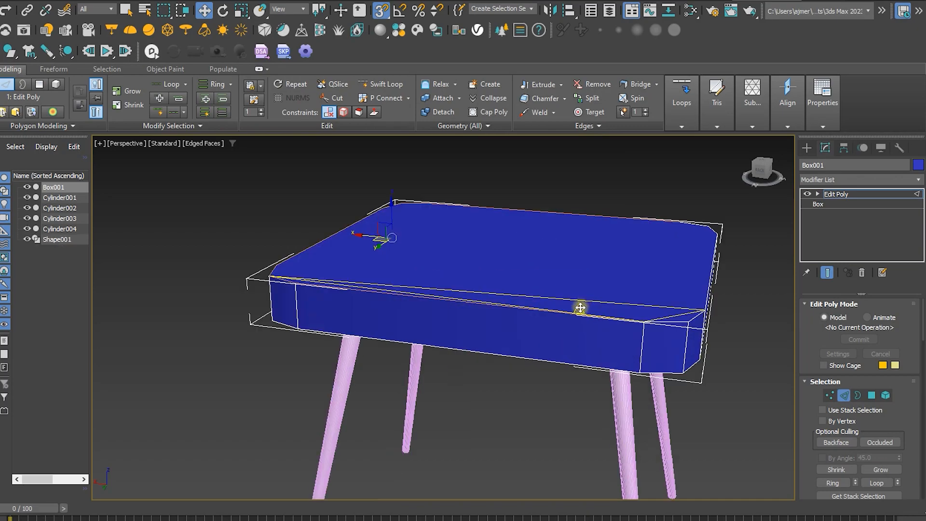
middle_click_drag(581, 307, 468, 399, "alt")
key("4")
left_click(521, 335)
middle_click_drag(552, 388, 595, 341, "alt")
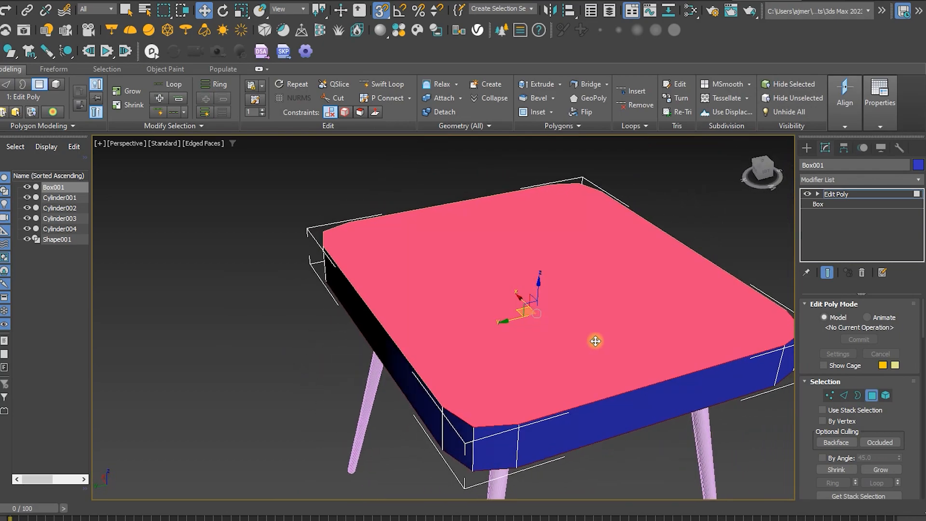
left_click(844, 395)
scroll(612, 363, "up", 3)
right_click(568, 319)
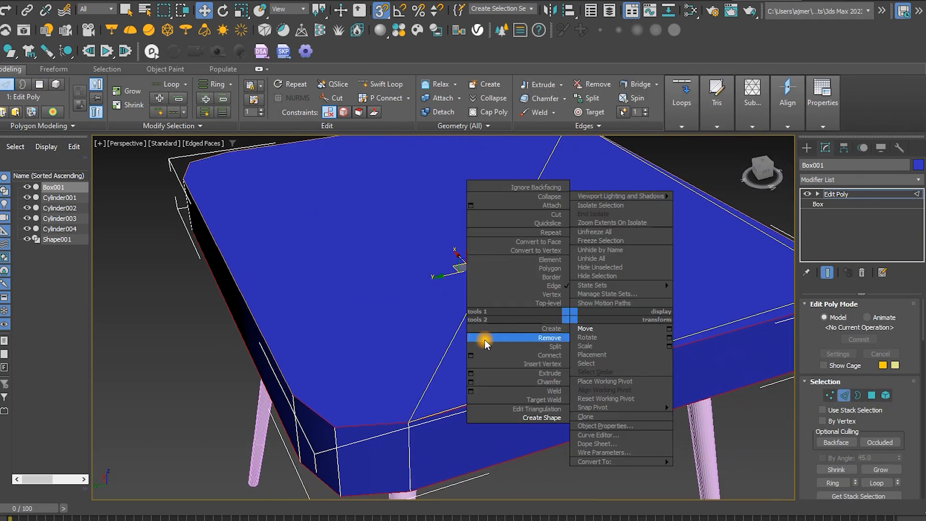
left_click(472, 379)
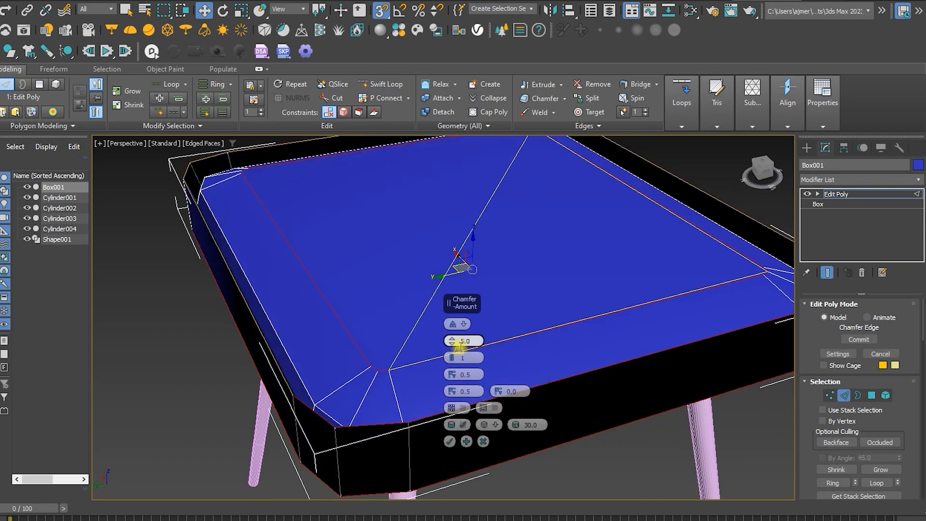
right_click(453, 342)
left_click_drag(454, 339, 455, 336)
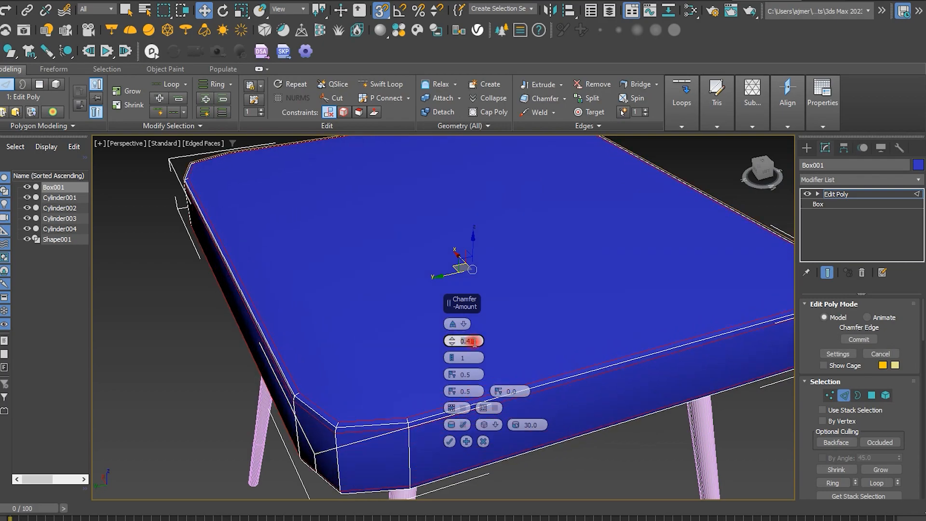
key("Return")
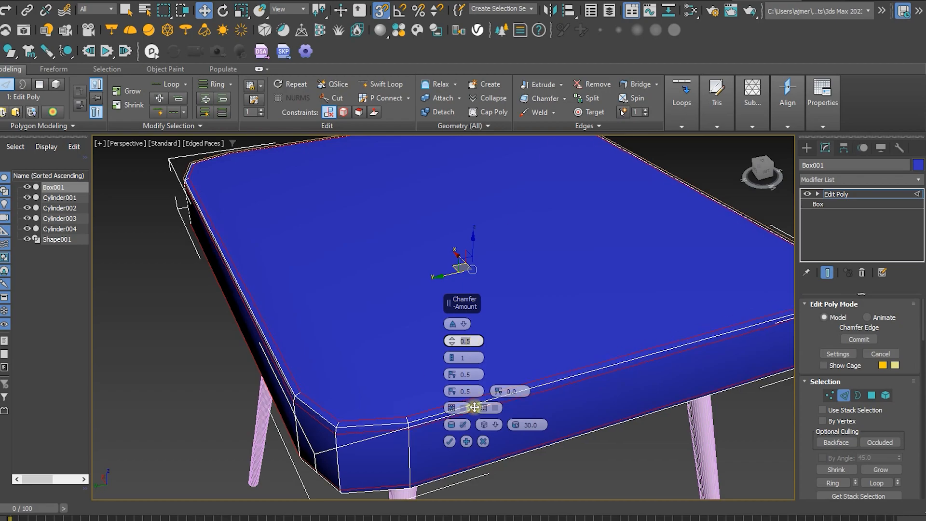
left_click(449, 441)
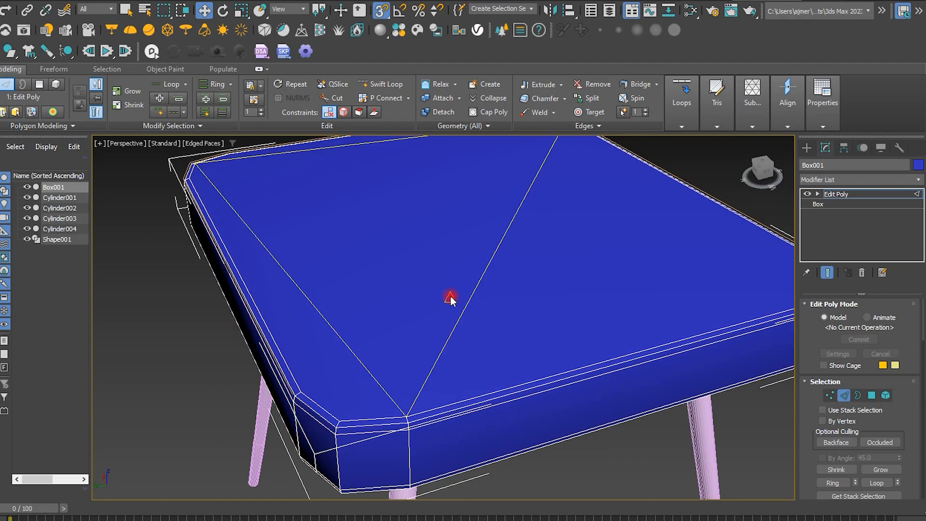
- Select the seat's top face and raise it slightly along Z to make the cushion thicker
key("4")
left_click(449, 297)
middle_click_drag(449, 297, 490, 331, "alt")
left_click_drag(476, 235, 476, 207)
middle_click_drag(502, 321, 457, 331, "alt")
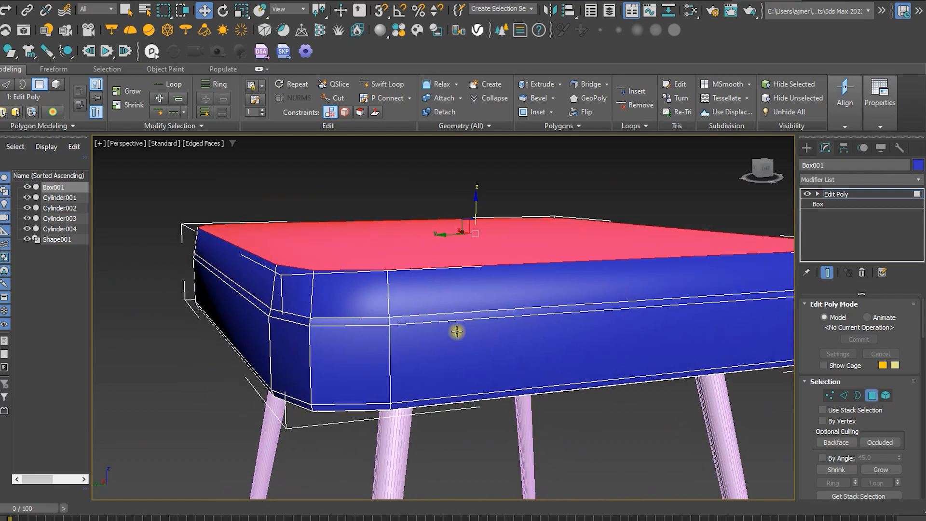
- Select the edge loop running around the seat's upper side and extrude it with height -0.06 and width 0.01 to form a seam groove
left_click(455, 316)
key("2")
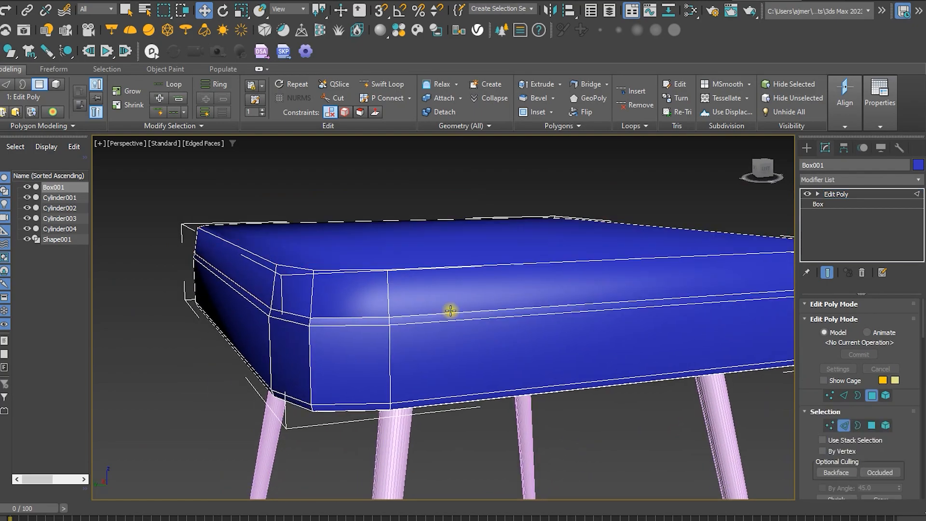
double_click(451, 312)
middle_click_drag(452, 312, 385, 304, "alt")
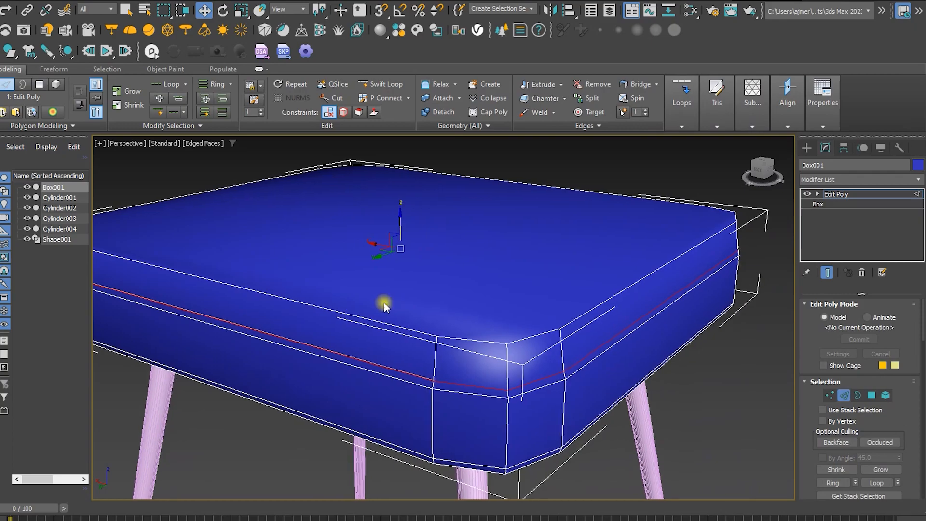
right_click(465, 282)
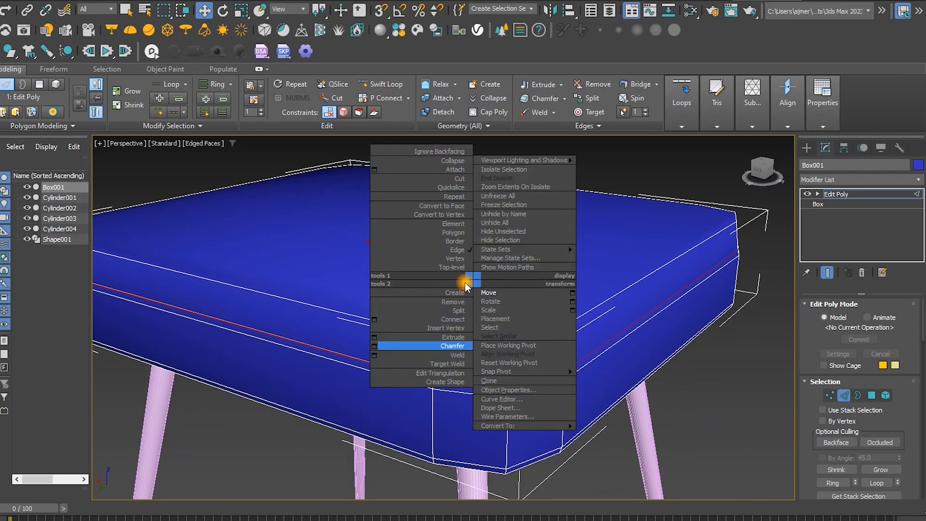
left_click(376, 337)
middle_click_drag(535, 358, 423, 346)
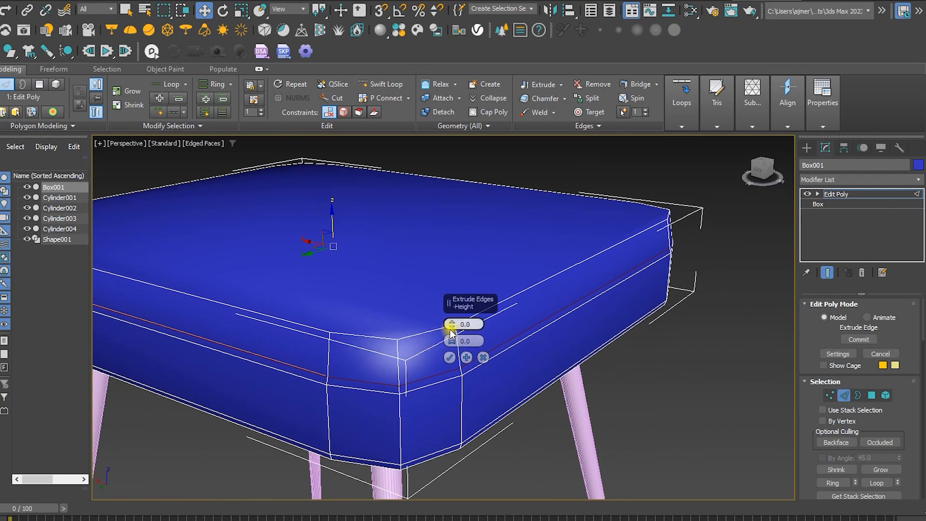
left_click_drag(450, 325, 452, 323)
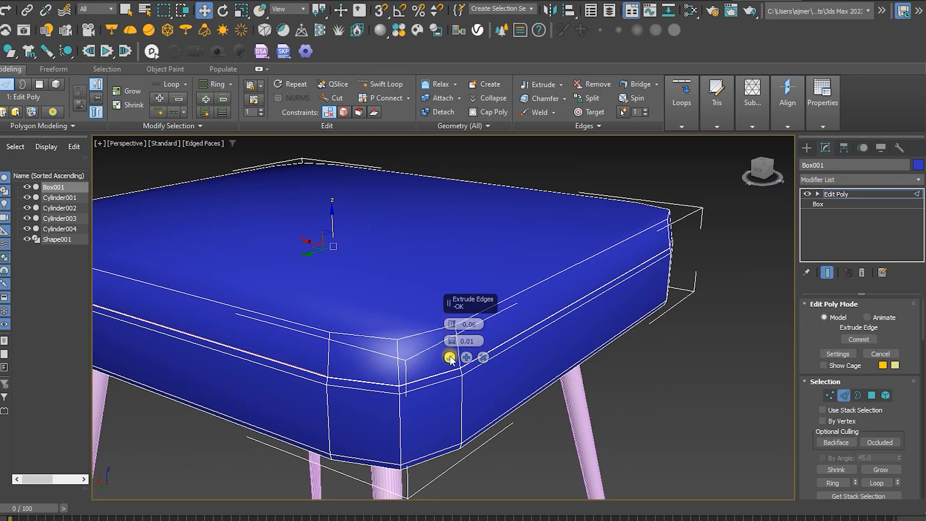
left_click(449, 357)
middle_click_drag(449, 357, 528, 378, "alt")
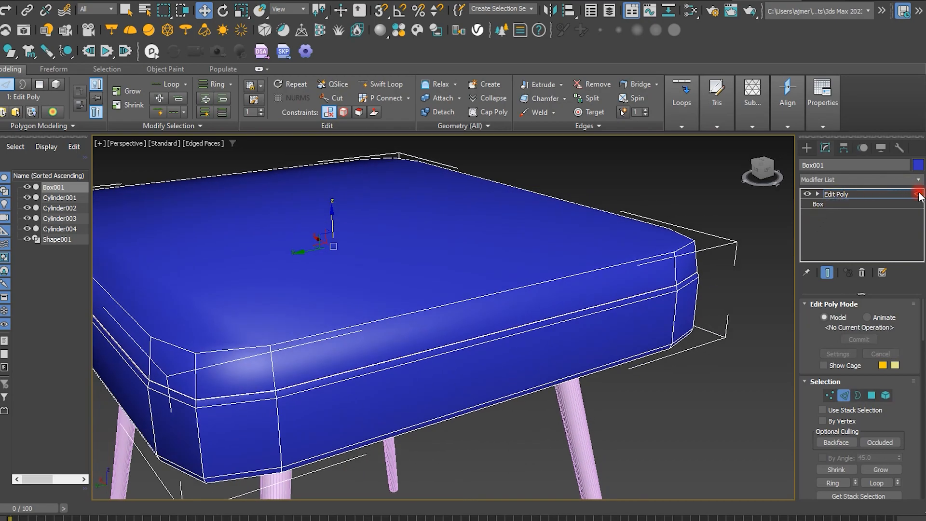
- Add a TurboSmooth modifier to the seat, increase its iterations, and hide the edged-faces display
left_click(919, 195)
left_click(899, 183)
type("tu")
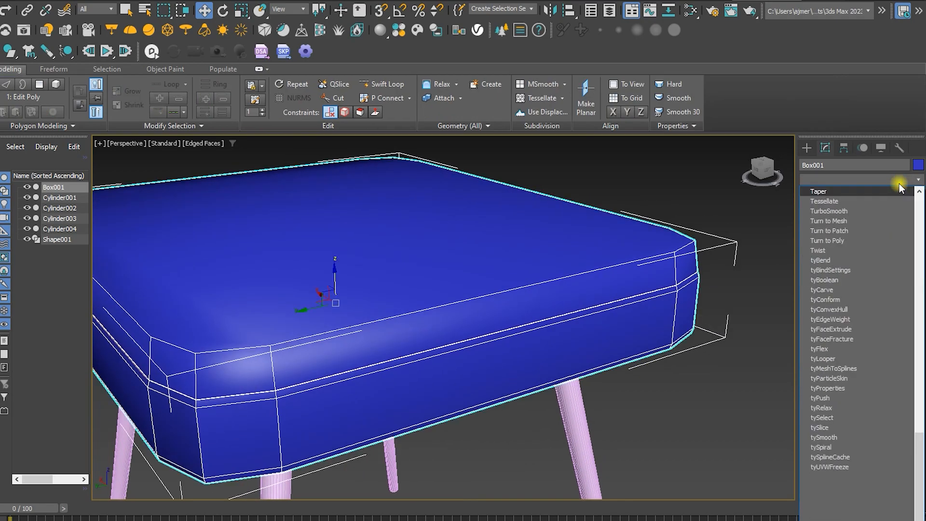
key("Return")
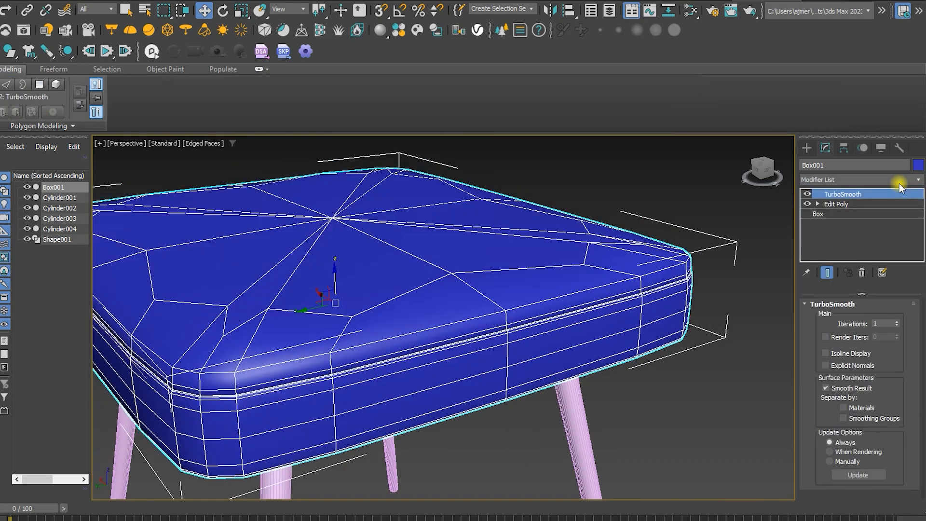
left_click(896, 321)
mouse_move(552, 327)
middle_mouse_down("alt")
mouse_move(603, 343)
mouse_move(719, 354)
mouse_move(627, 385)
mouse_move(586, 351)
mouse_move(423, 414)
mouse_move(485, 415)
mouse_move(464, 353)
middle_mouse_up("alt")
key("F4")
scroll(591, 366, "down", 5)
- Select the open rim shape around the seat and add an Extrude modifier to it
left_click(467, 404)
scroll(485, 414, "up", 3)
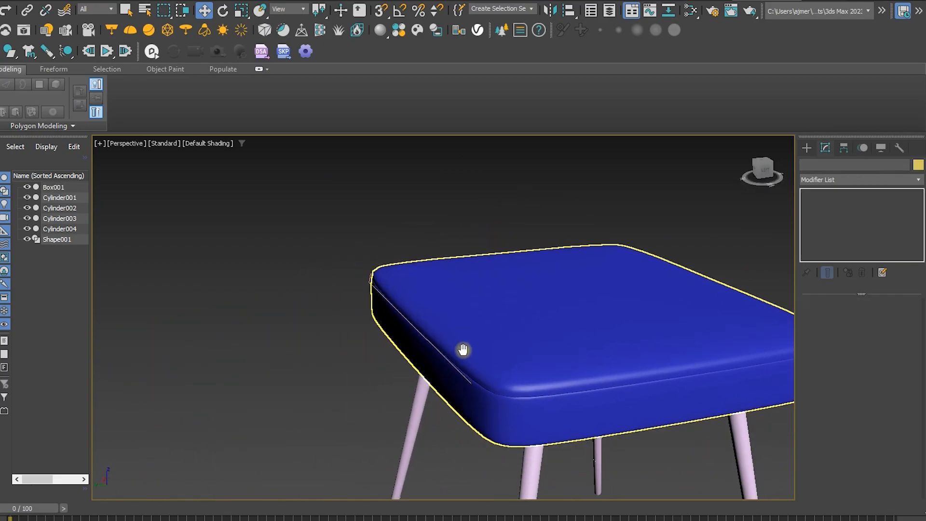
left_click(447, 354)
middle_click_drag(598, 314, 463, 375, "alt")
left_click(830, 179)
type("ex")
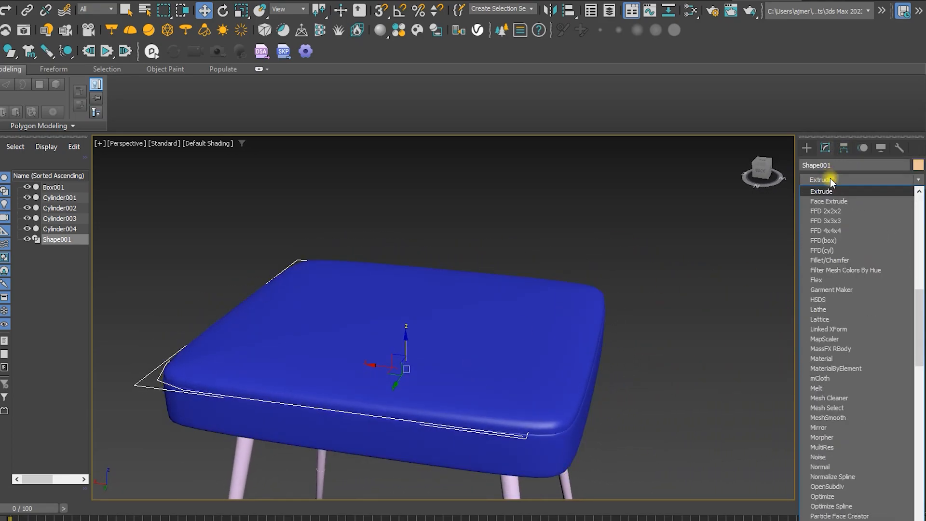
key("Return")
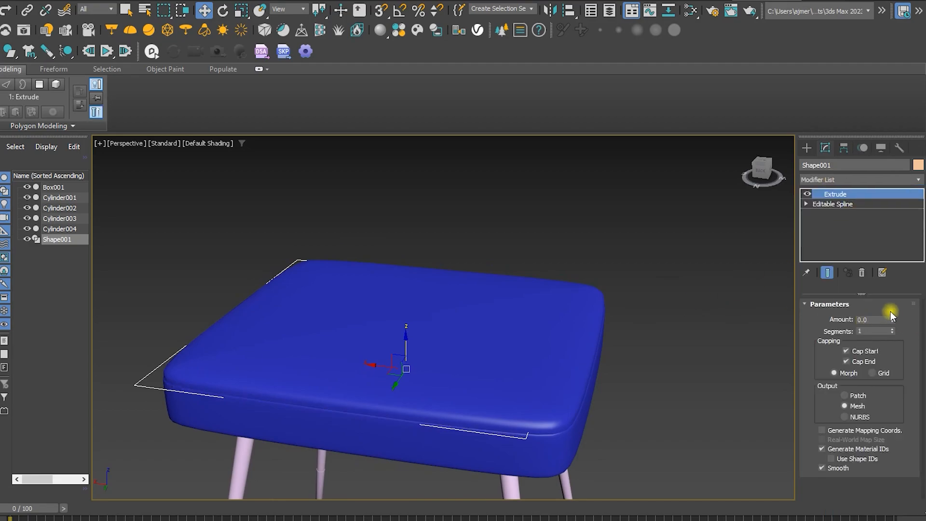
- Try an extrusion amount of 35 for the rim shape, and settle on 25
type("35")
key("Return")
scroll(545, 387, "down", 4)
middle_click_drag(545, 386, 555, 333, "alt")
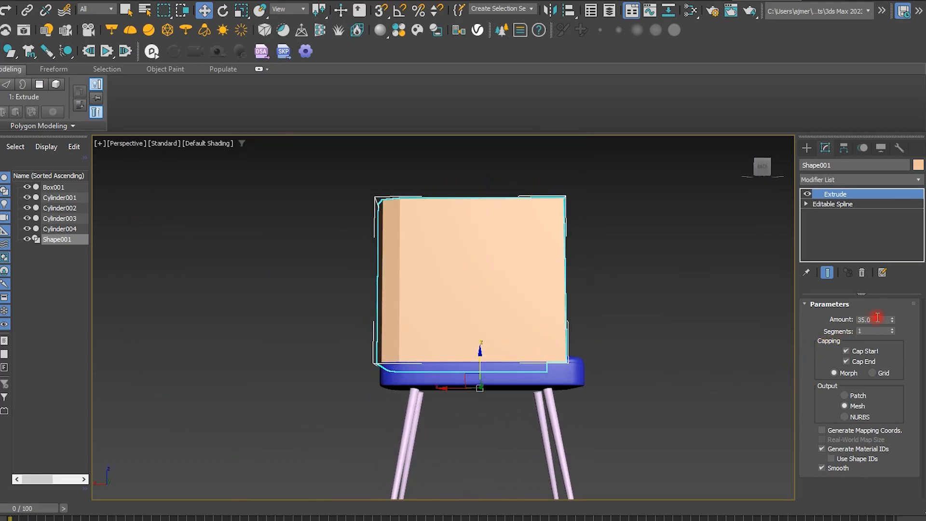
type("25")
key("Return")
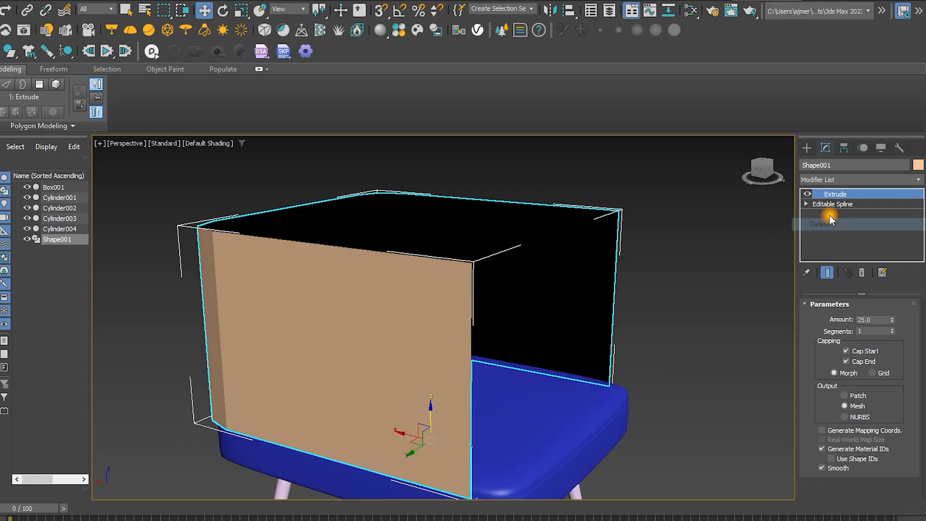
- Add a Shell modifier to the extruded wall with an outer amount of 2
left_click(830, 180)
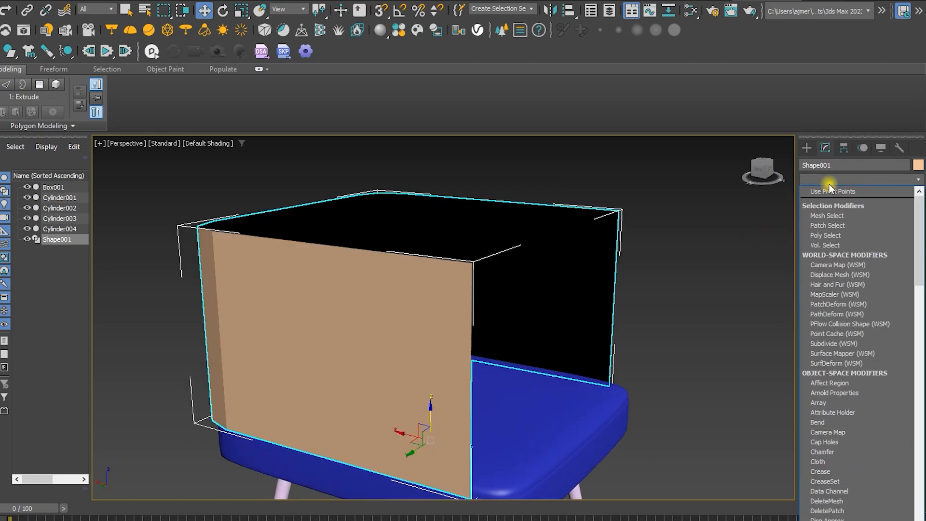
type("sh")
left_click(830, 190)
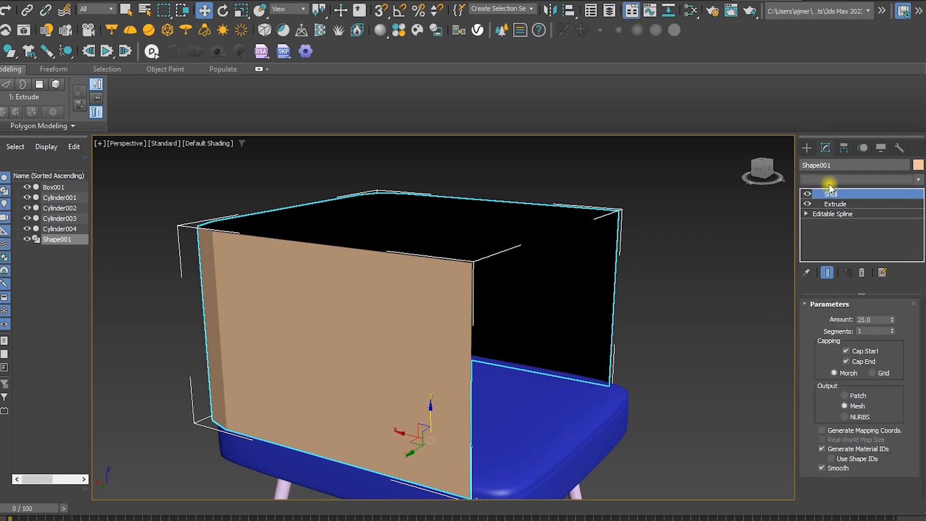
middle_click_drag(562, 290, 492, 299, "alt")
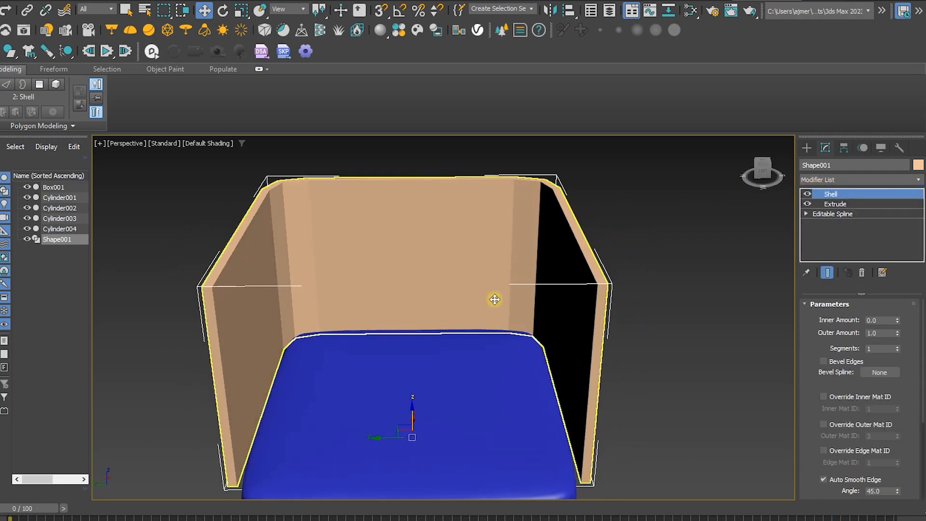
type("2")
key("Return")
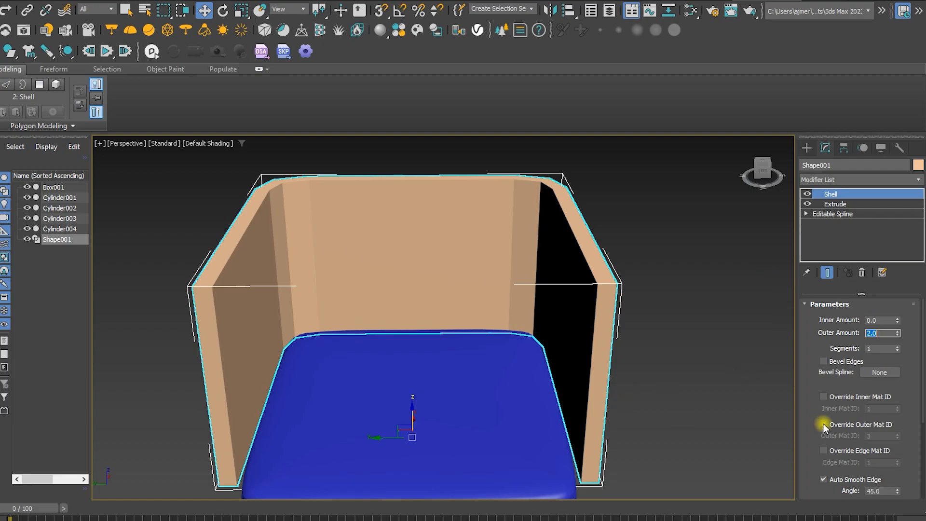
- Add an Edit Poly modifier to the shell and, in the Front view, lower its bottom vertices to just below the seat cushion
scroll(806, 388, "down", 3)
scroll(806, 396, "down", 4)
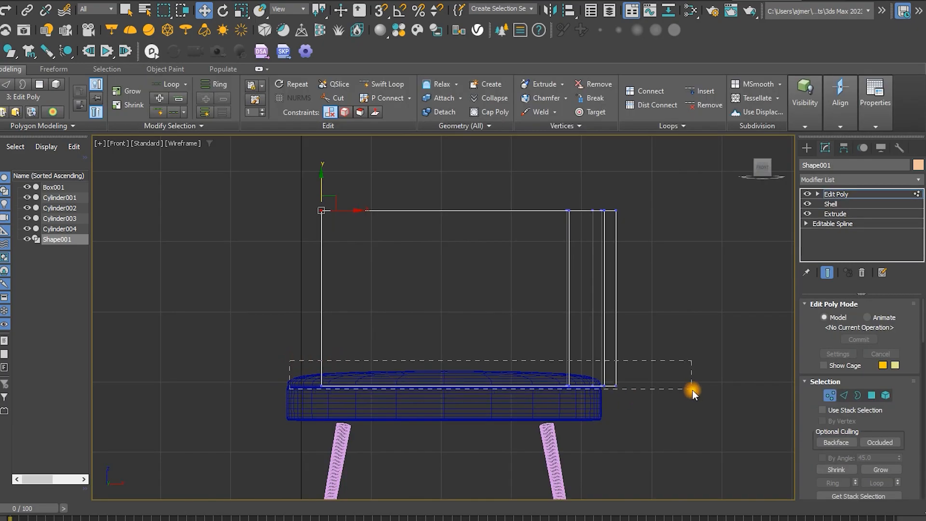
left_click_drag(692, 390, 692, 389)
middle_click_drag(598, 420, 606, 350)
left_click_drag(534, 298, 548, 339)
middle_click_drag(476, 256, 484, 267)
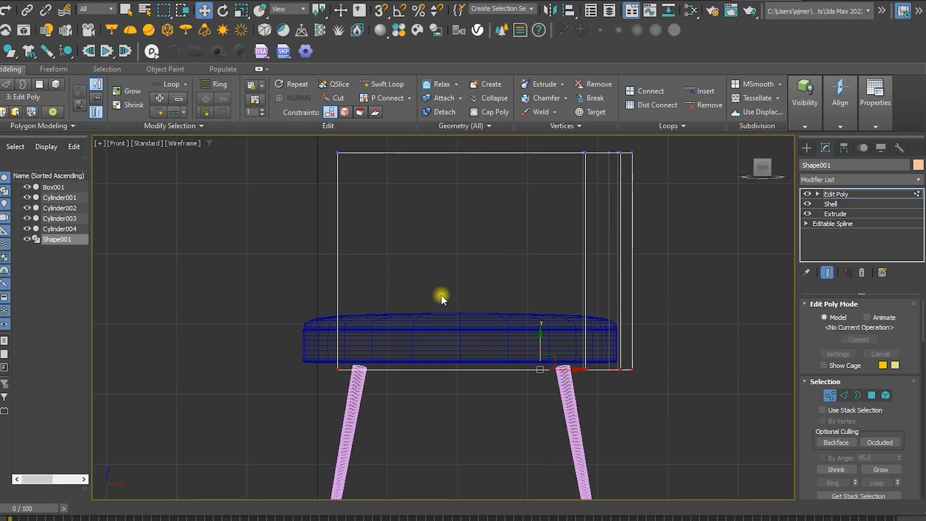
- Shift the armrests' lower front vertices slightly backward, and move their upper front vertices forward and down to slope the arms
left_click_drag(372, 368, 383, 368)
middle_click_drag(337, 254, 389, 289)
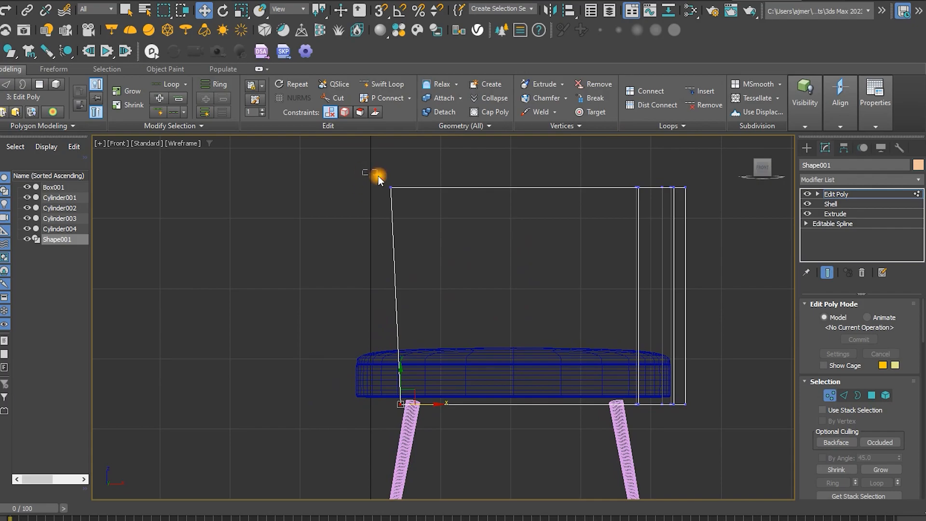
left_click_drag(411, 190, 361, 231)
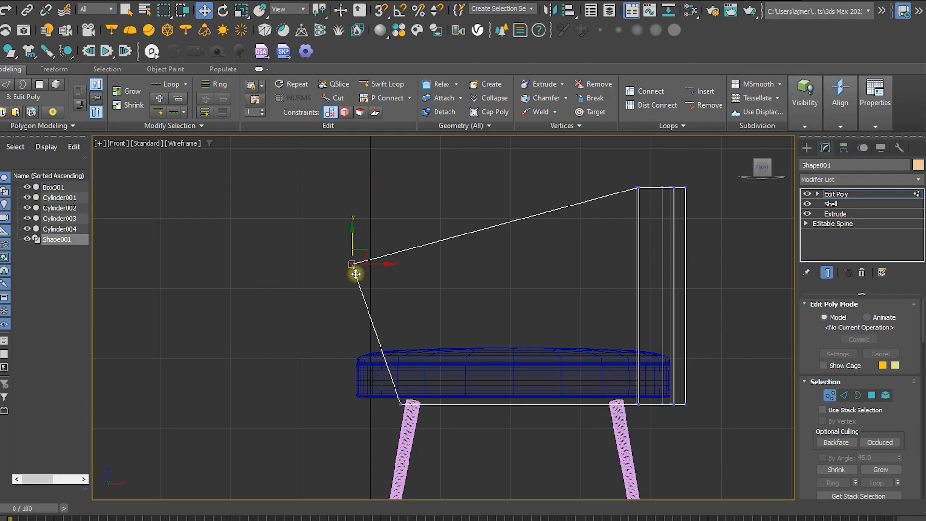
mouse_move(381, 265)
left_mouse_down()
mouse_move(399, 263)
mouse_move(375, 253)
mouse_move(382, 263)
left_mouse_up()
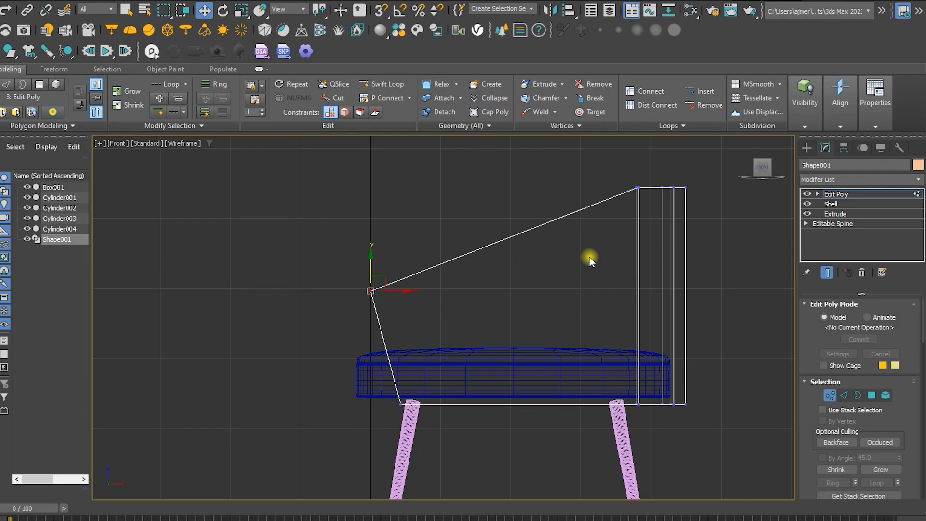
- Select the top vertices of the backrest and lower them to reduce its height
middle_click_drag(572, 262, 483, 306)
left_click_drag(642, 240, 641, 240)
left_click_drag(574, 205, 578, 235)
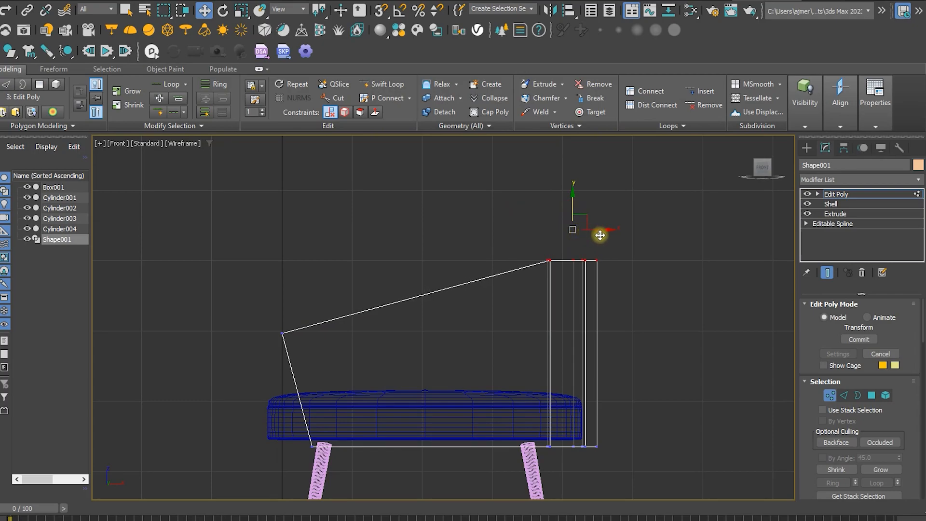
- In the Perspective view, select the inner and outer edges along the top, front and bottom rims of the backrest shell
key("s")
key("p")
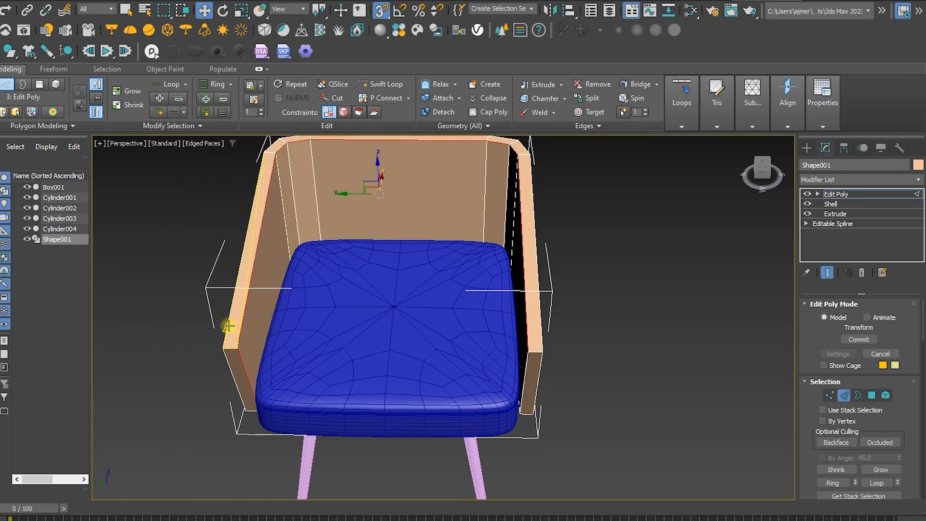
double_click(229, 326, "ctrl")
left_click(230, 372, "ctrl")
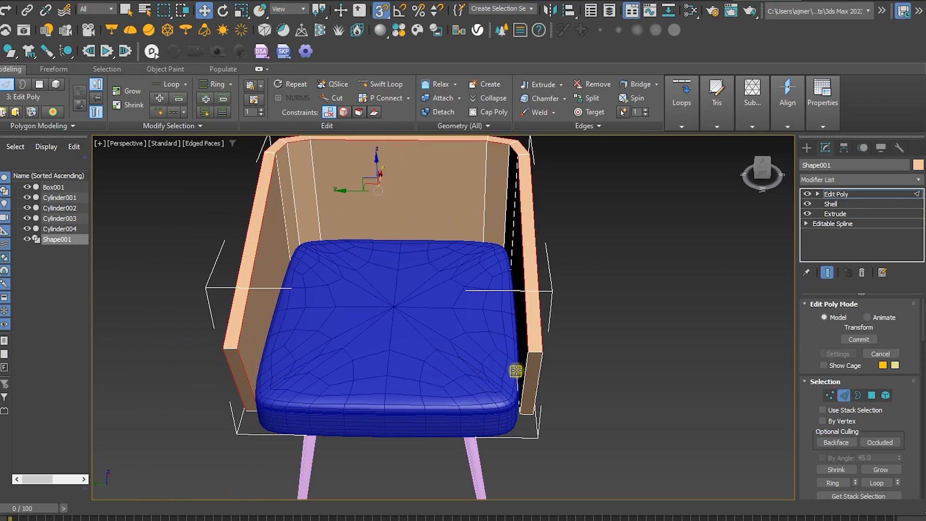
left_click(537, 373, "ctrl")
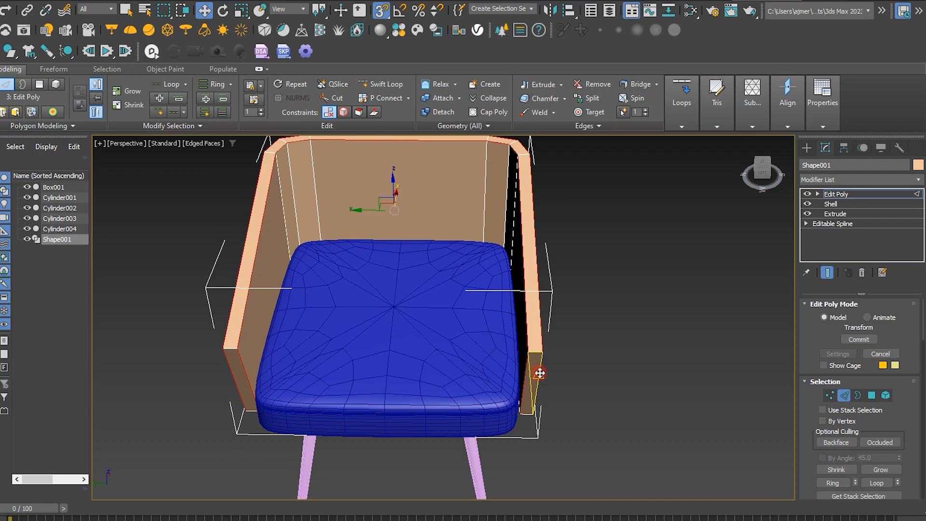
left_click(533, 350, "ctrl")
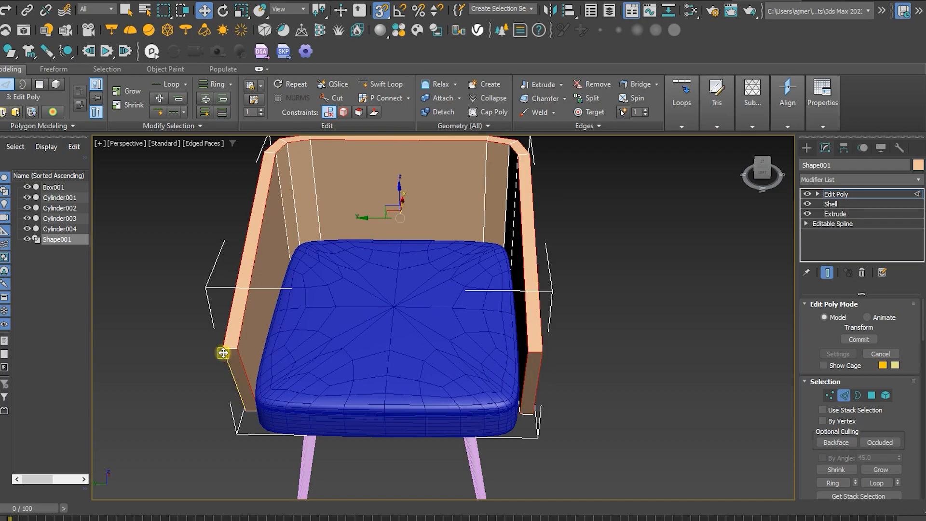
middle_click_drag(320, 382, 222, 270, "alt")
left_click(230, 261, "ctrl")
double_click(239, 277, "ctrl")
double_click(228, 274, "ctrl")
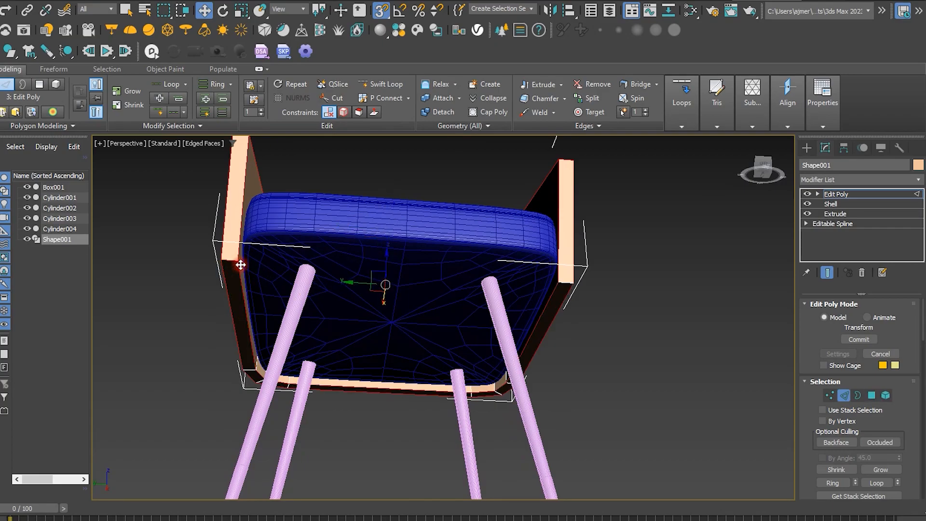
middle_click_drag(570, 283, 320, 151, "alt")
scroll(534, 295, "up", 4)
scroll(376, 265, "up", 5)
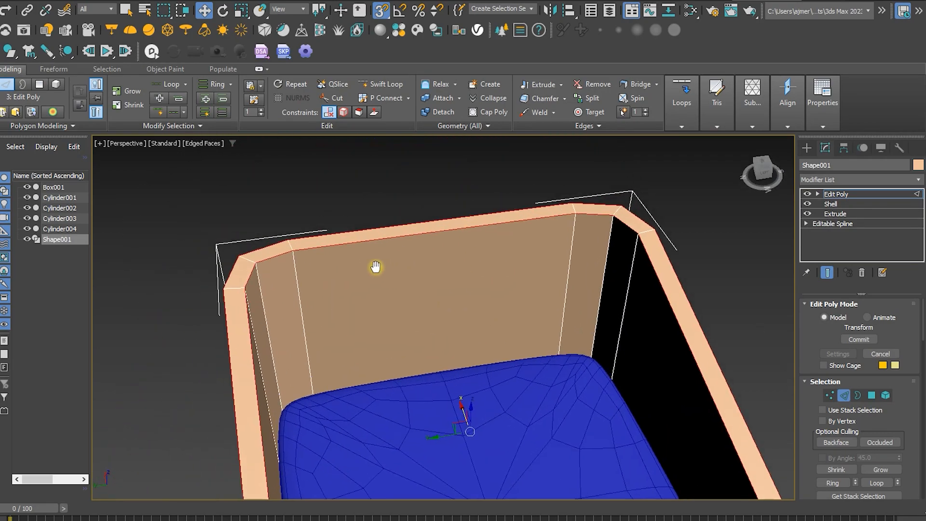
- Chamfer the selected rim edges of the backrest shell by about 0.227 with 1 segment
right_click(376, 269)
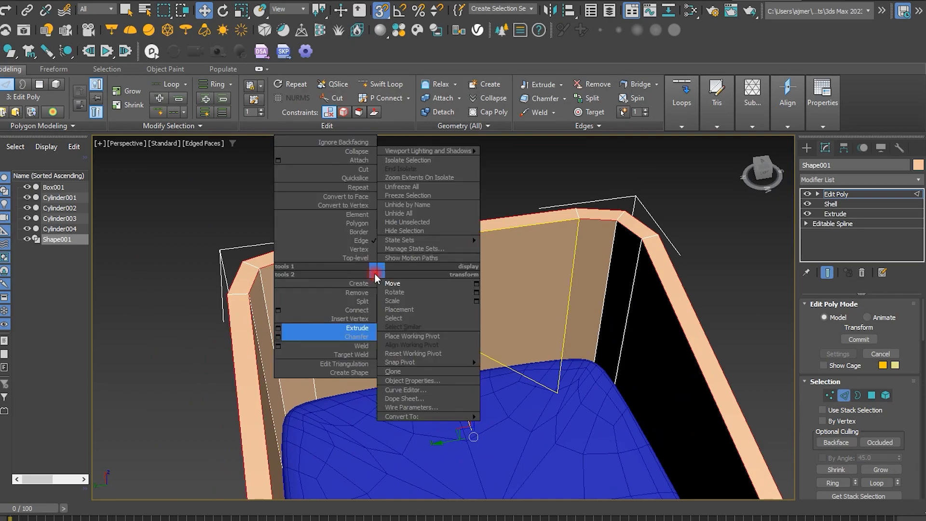
left_click(278, 337)
scroll(285, 318, "up", 2)
left_click_drag(457, 342, 453, 337)
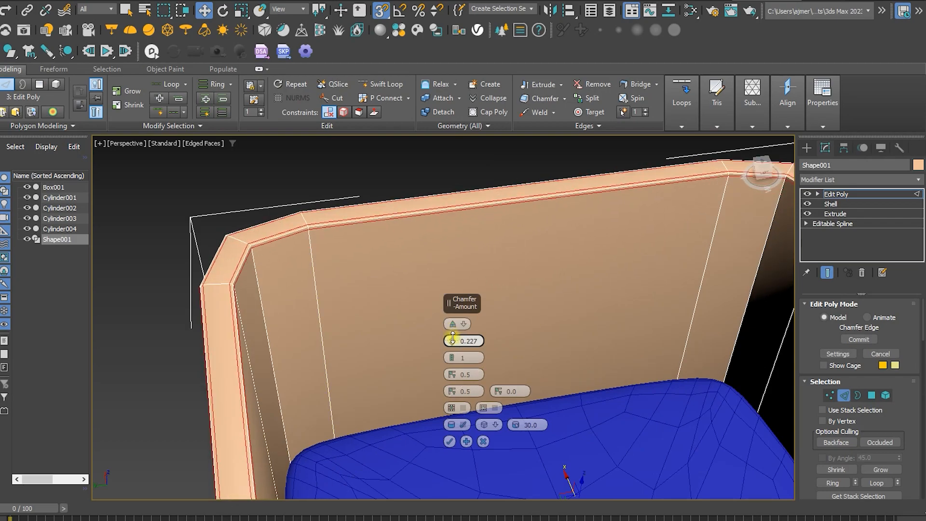
middle_click_drag(320, 295, 279, 190, "alt")
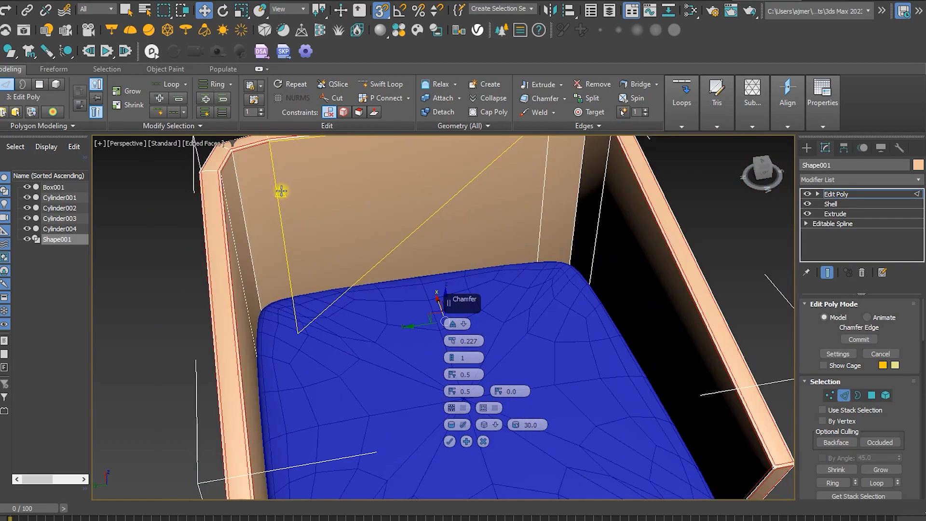
left_click(450, 442)
scroll(362, 269, "down", 5)
middle_click_drag(362, 269, 754, 221, "alt")
- Leave edge editing and add a TurboSmooth modifier to the backrest shell
left_click(911, 196)
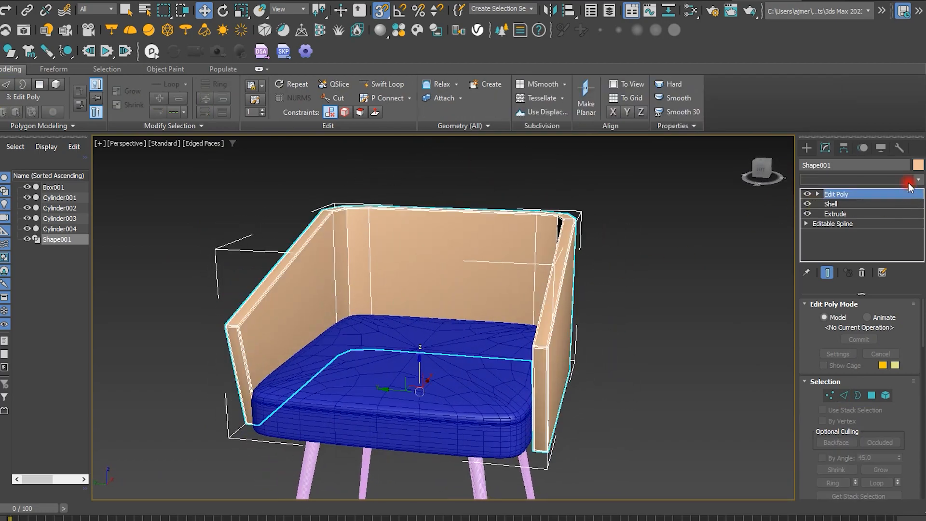
left_click(919, 180)
type("tu")
key("Return")
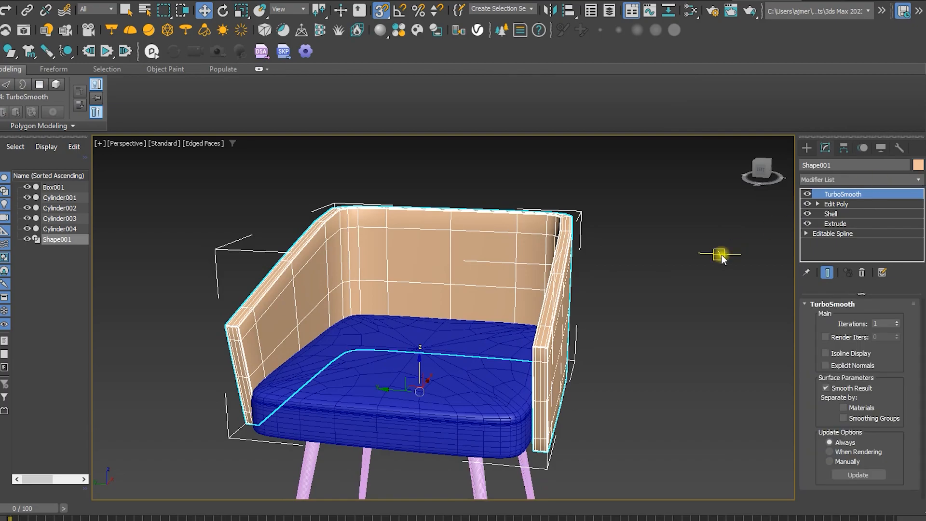
- Set the backrest's TurboSmooth to 2 iterations and clone the backrest in place as an independent copy
left_click(898, 322)
middle_click_drag(470, 289, 499, 317, "alt")
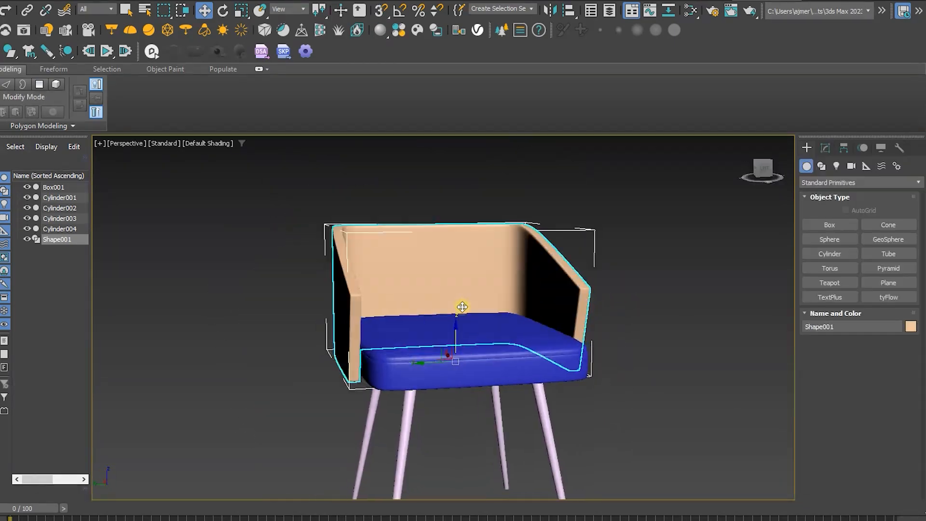
middle_click_drag(463, 308, 461, 311, "alt")
left_click_drag(448, 338, 459, 310, "shift")
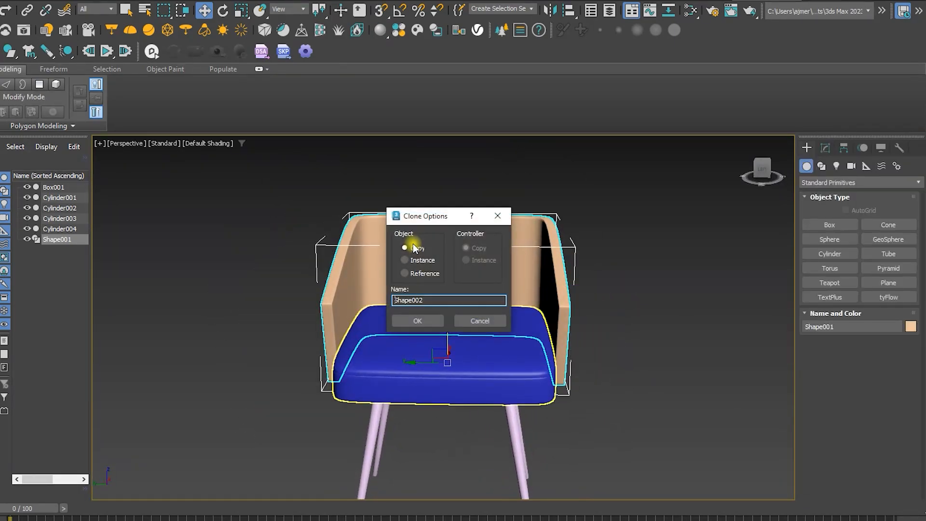
left_click(411, 321)
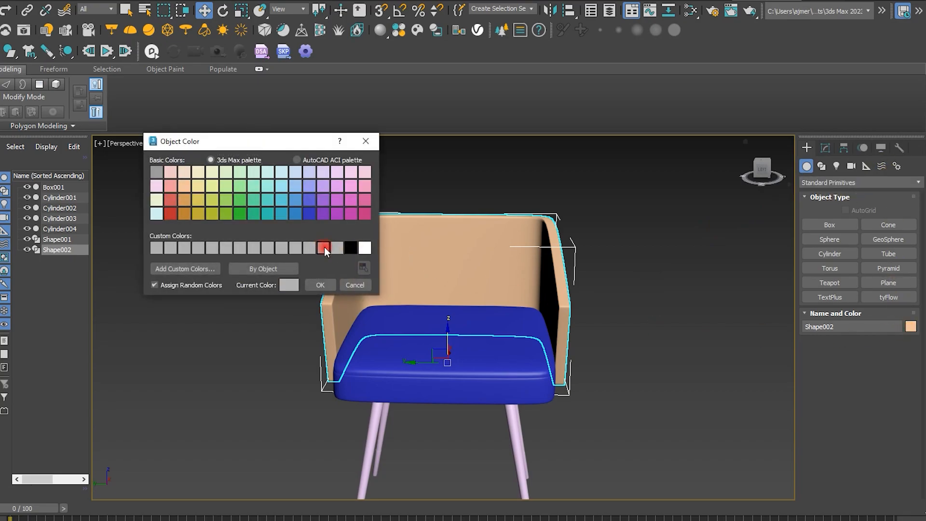
- Change the copied backrest's object color to light grey
left_click(317, 284)
scroll(432, 304, "up", 3)
middle_click_drag(432, 304, 676, 182, "alt")
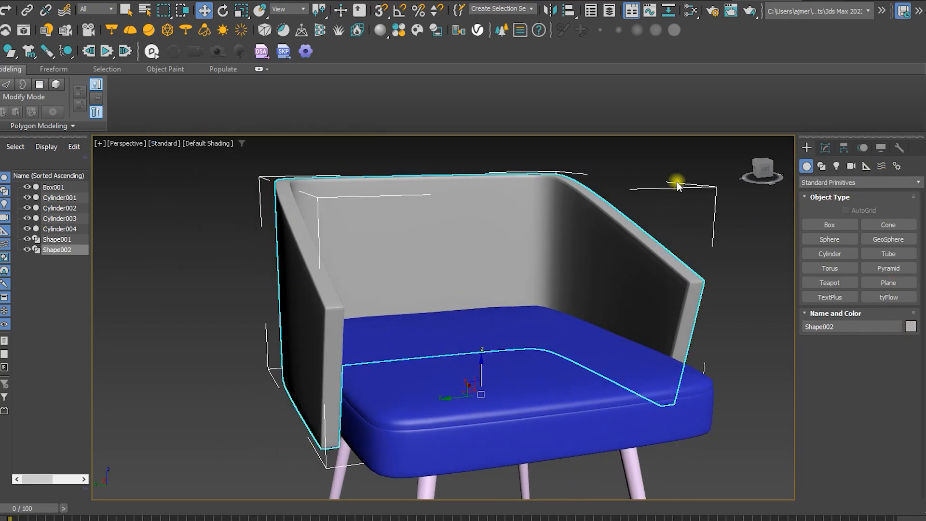
left_click_drag(477, 362, 479, 176)
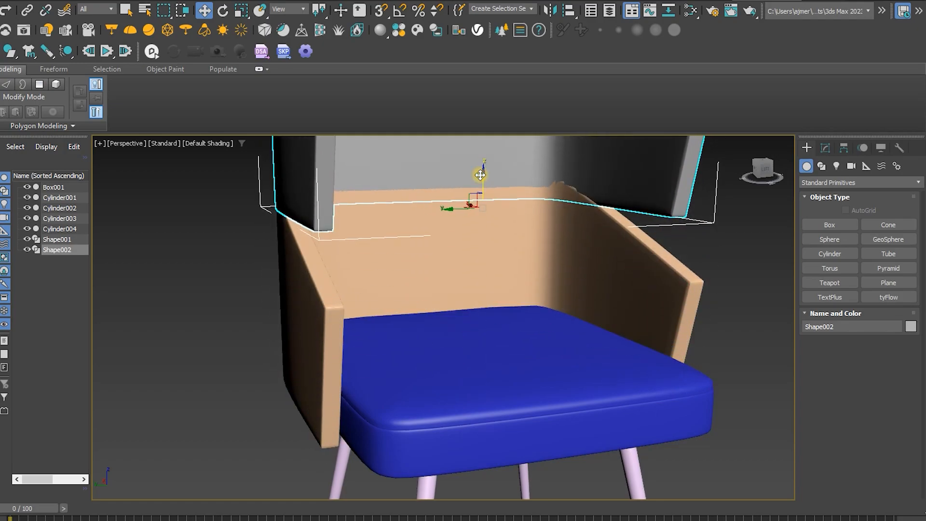
key("ctrl+z")
- In the copied backrest's Shell modifier, set the outer amount to 0 and the inner amount to 2
middle_click_drag(476, 207, 449, 227)
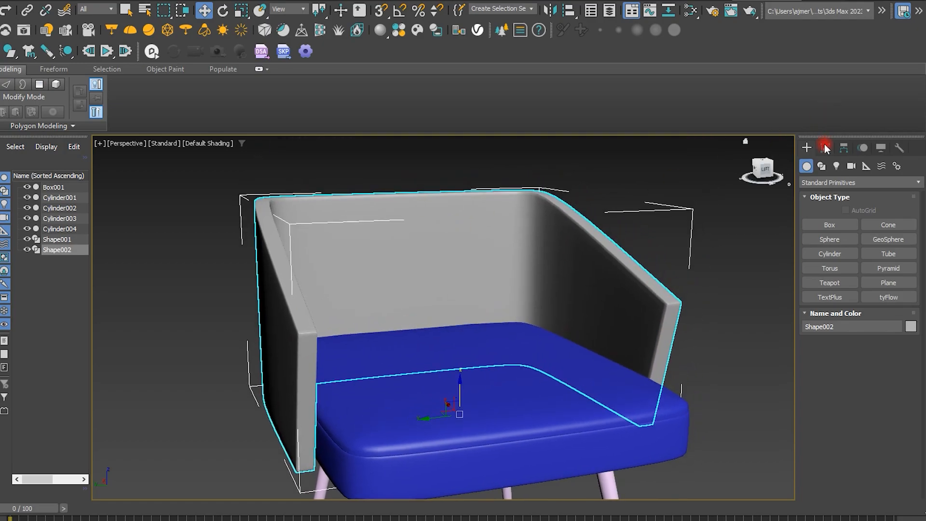
left_click(825, 148)
left_click(847, 226)
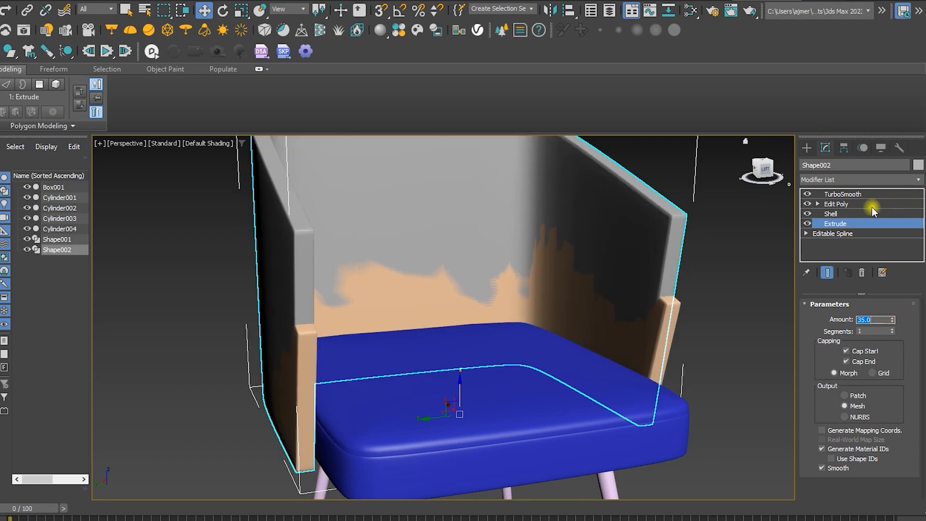
left_click(862, 214)
left_click(885, 333)
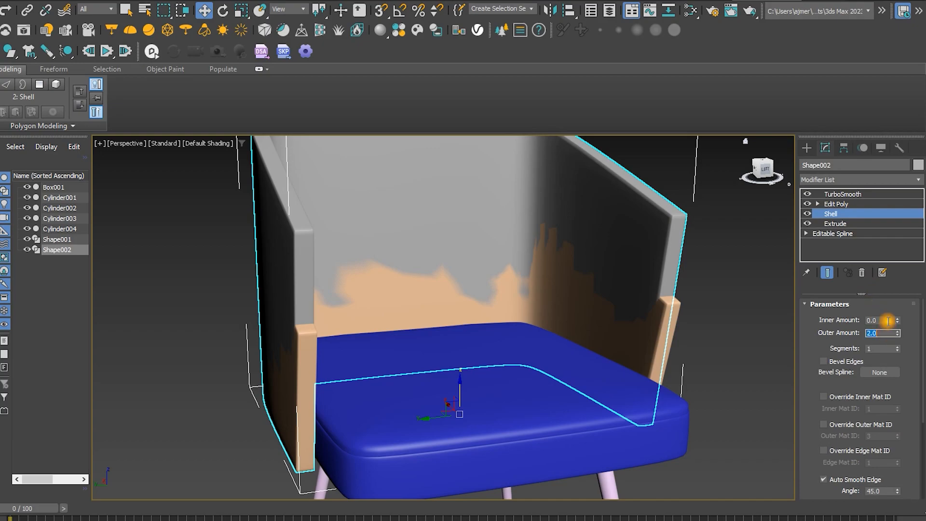
key("shift+Tab")
type("2")
key("Return")
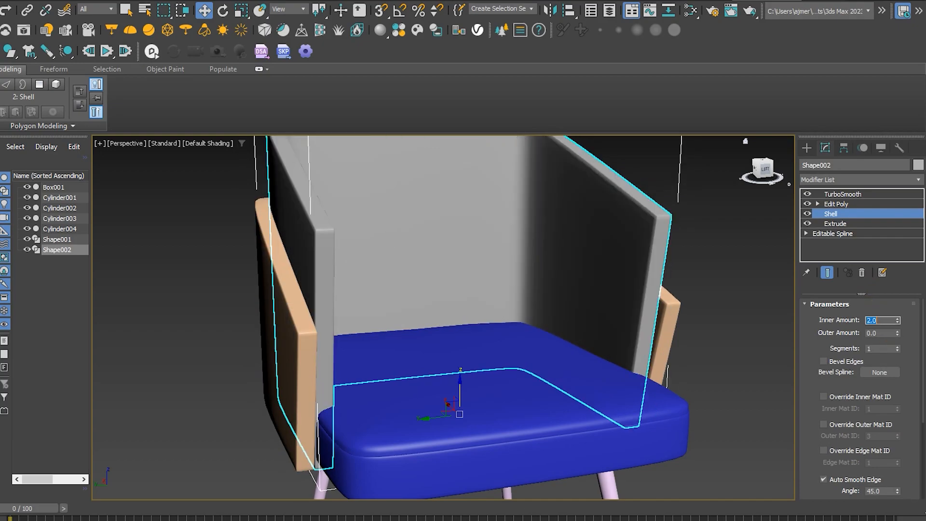
- Reduce the copy's Shell inner amount to 0.2 to make a thin inner panel
middle_click_drag(559, 347, 485, 306, "alt")
scroll(584, 320, "up", 6)
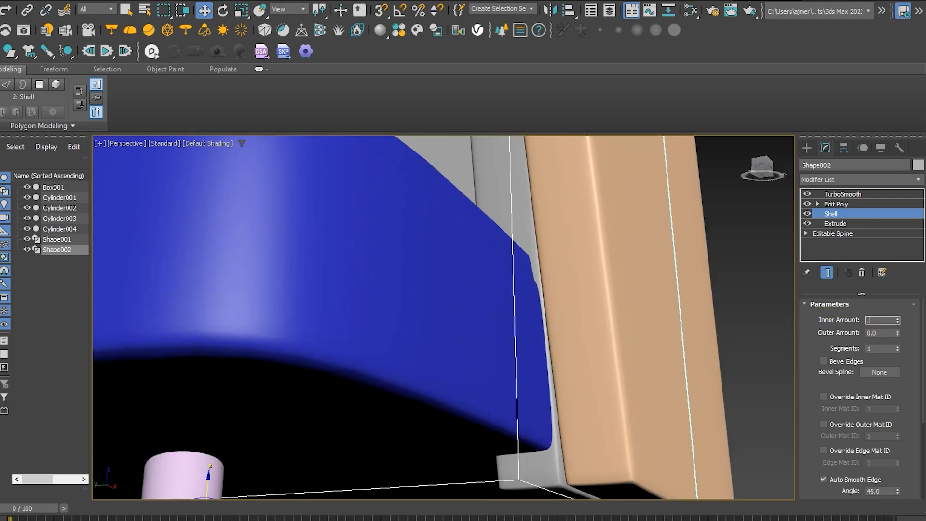
type("0.2")
key("Return")
scroll(666, 331, "down", 6)
middle_click_drag(665, 331, 713, 348, "alt")
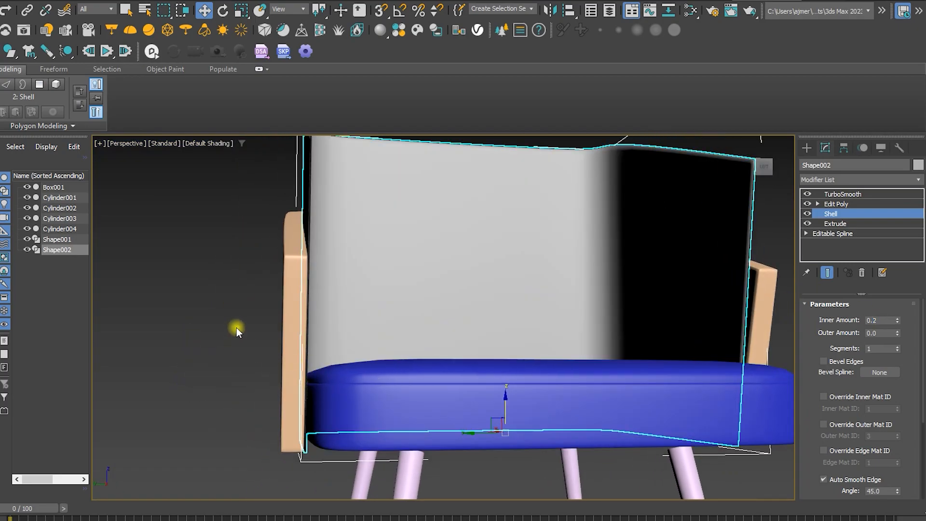
- In the Top view, set the copy's Shell to 0.23 inner and 0.1 outer amount, filling the gap between backrest and seat
key("t")
scroll(398, 317, "up", 10)
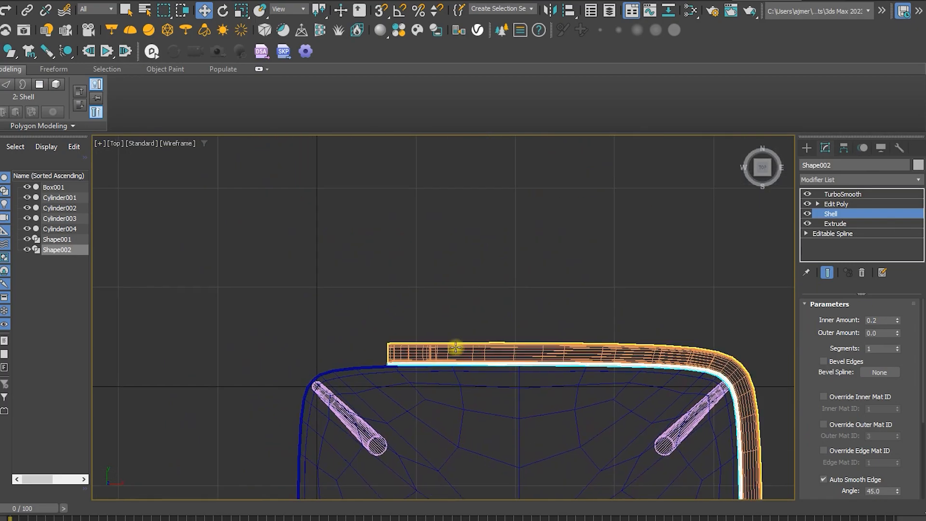
scroll(348, 332, "up", 2)
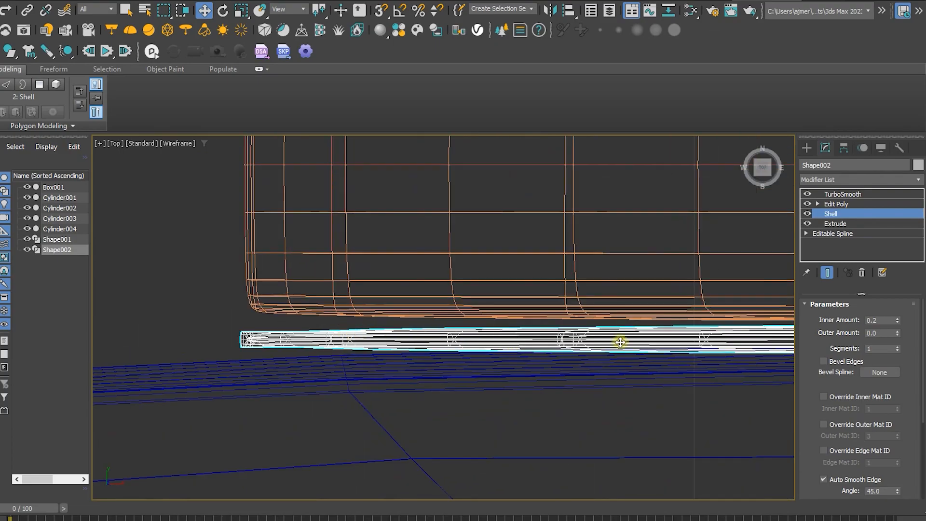
left_click_drag(898, 317, 898, 329)
scroll(541, 242, "down", 2)
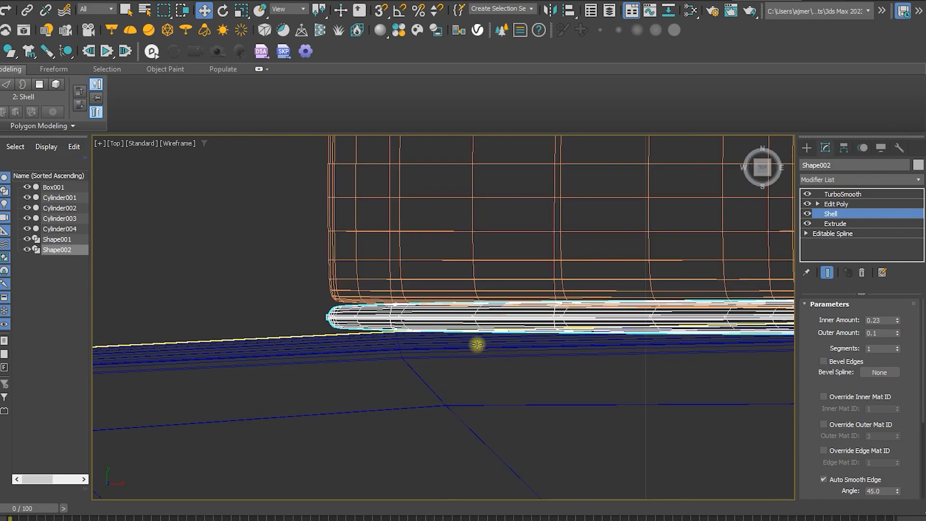
- Delete the copy's old Edit Poly modifier and turn off its TurboSmooth effect
left_click(847, 203)
right_click(848, 203)
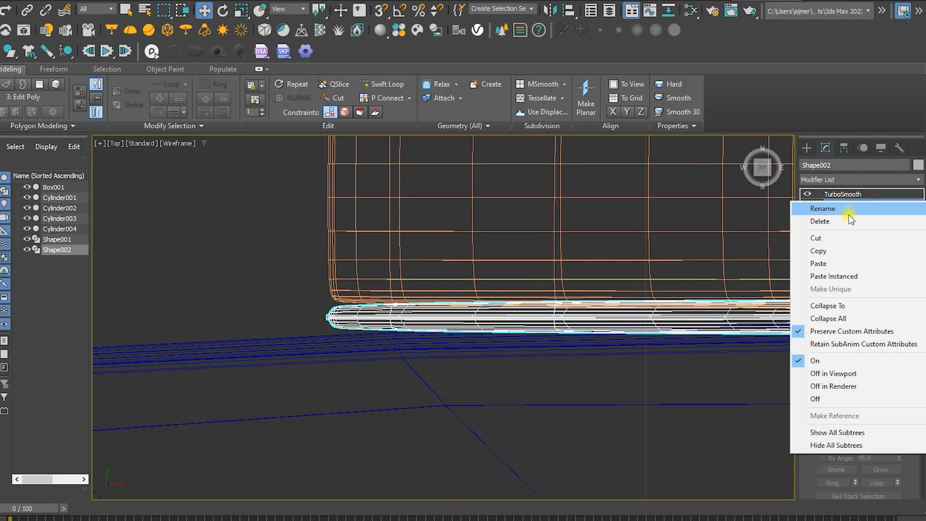
left_click(849, 221)
left_click(807, 194)
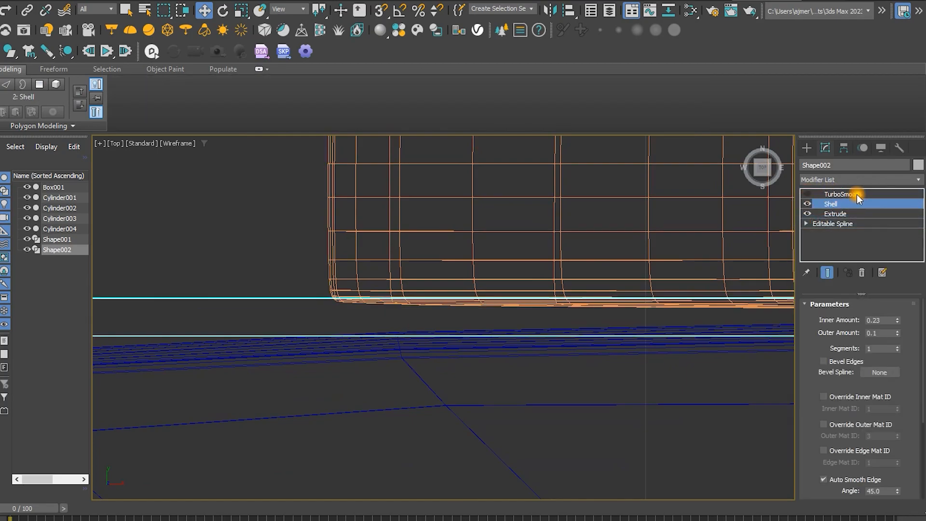
- Add a new Edit Poly above Shell, lower the panel's bottom vertices in the Front view and move the bottom front ones backward
key("f")
left_click(818, 178)
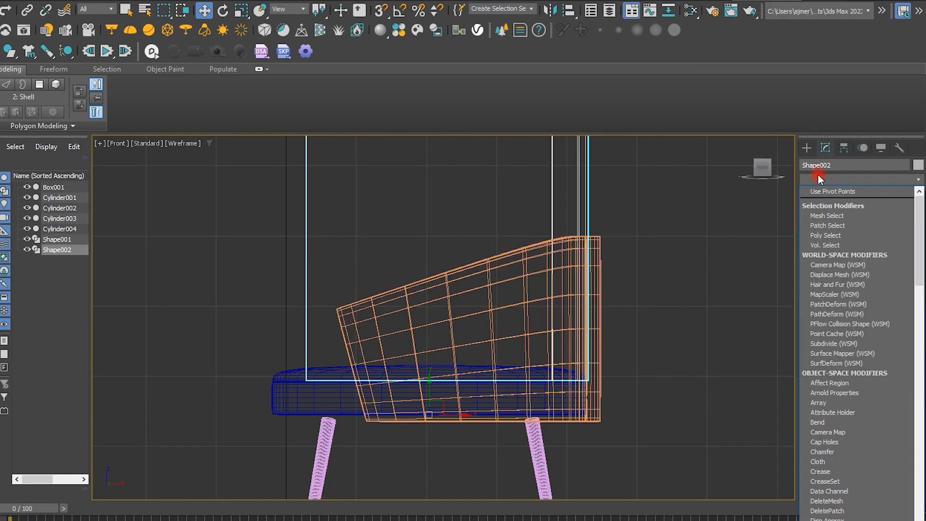
key("e")
left_click(826, 221)
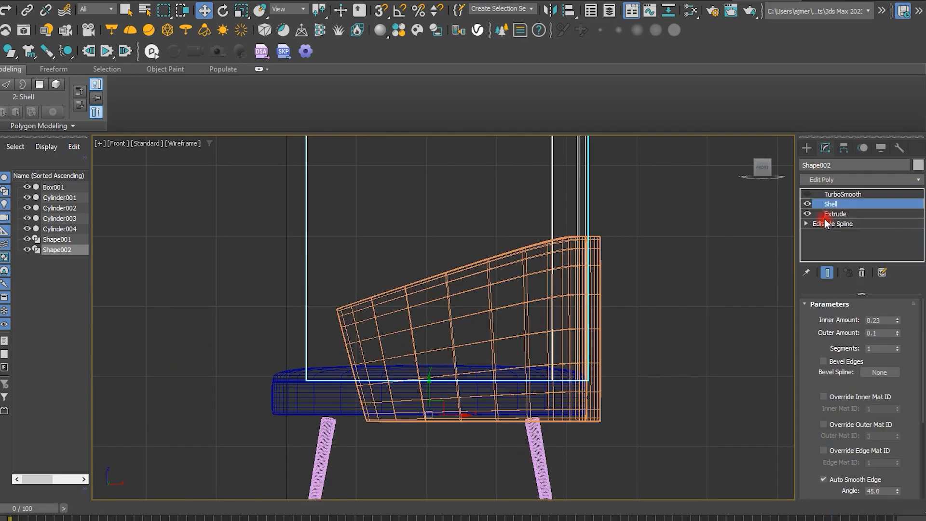
scroll(368, 325, "down", 2)
scroll(420, 240, "up", 2)
left_click_drag(440, 242, 480, 284)
middle_click_drag(386, 249, 448, 361)
left_click_drag(336, 453, 337, 453)
left_click_drag(329, 421, 370, 413)
middle_click_drag(372, 327, 397, 401)
- Select the panel's top front vertices and lower them to just beyond the original armrest's front corner, fine-tuning their position
left_click_drag(305, 179, 374, 212)
left_click_drag(329, 186, 356, 362)
scroll(368, 397, "up", 2)
middle_click_drag(372, 391, 358, 256)
left_click_drag(326, 245, 344, 238)
middle_click_drag(403, 215, 407, 283)
left_click_drag(325, 281, 325, 271)
left_click_drag(353, 303, 345, 301)
- Select the panel's top rear vertices and lower them to slightly above the original backrest's top edge
scroll(495, 282, "down", 2)
middle_click_drag(587, 271, 498, 375)
left_click_drag(583, 263, 460, 202)
left_click_drag(536, 199, 558, 268)
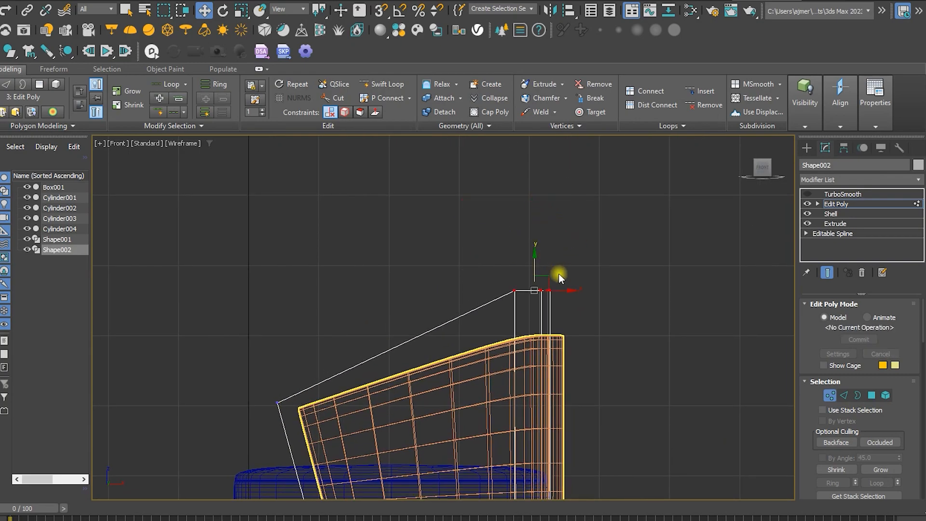
- Fine-tune the panel's top front vertices and lower its top rear vertices a little further
middle_click_drag(611, 334, 589, 298)
left_click(266, 365)
left_click_drag(267, 331, 262, 332)
left_click_drag(434, 241, 560, 269)
left_click_drag(519, 225, 530, 251)
middle_click_drag(582, 390, 593, 303)
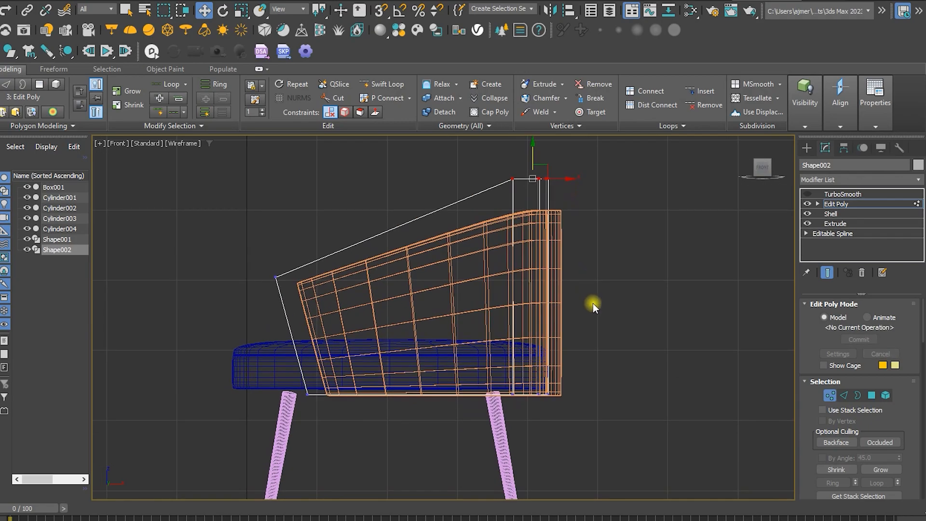
- In the Perspective view with edged faces shown, isolate the grey inner panel together with the seat cushion
key("p")
mouse_move(334, 405)
middle_mouse_down("alt")
mouse_move(398, 368)
mouse_move(377, 309)
middle_mouse_up("alt")
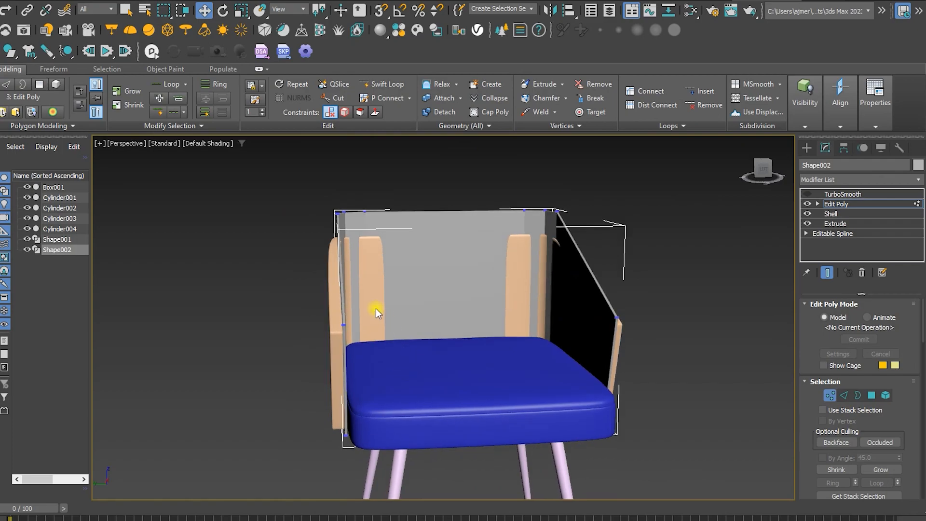
key("F4")
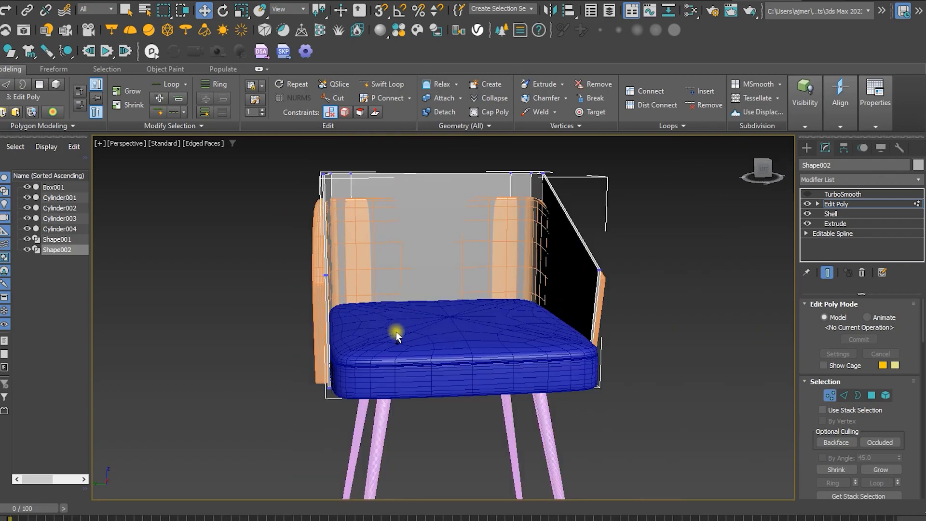
left_click(809, 147)
left_click(408, 383, "ctrl")
key("alt+q")
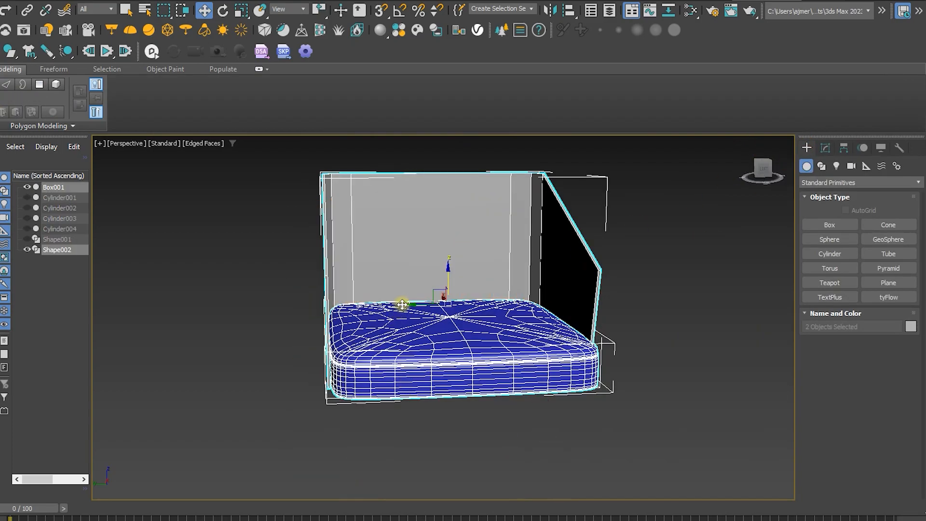
middle_click_drag(402, 305, 353, 308, "alt")
left_click(251, 307)
- In the grey inner panel's Edit Poly, select the full ring of vertical edges around the panel
left_click(295, 280)
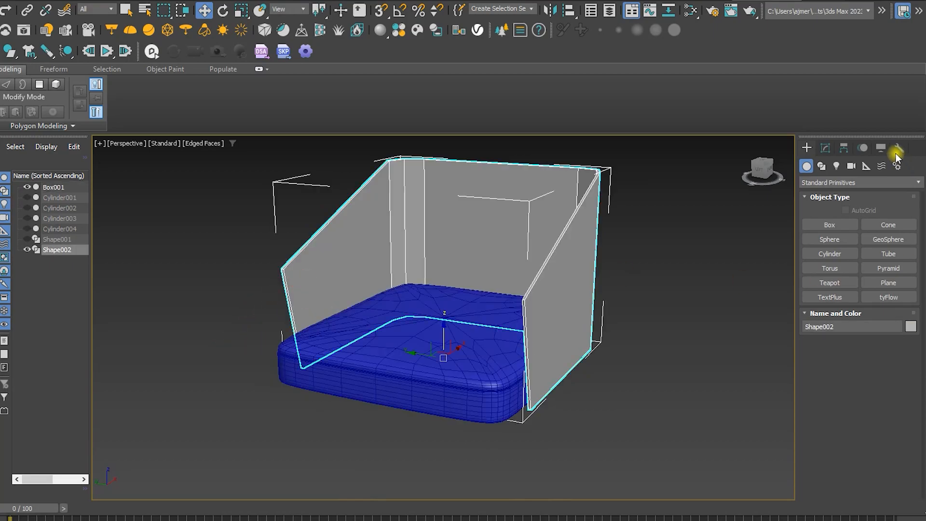
left_click(828, 148)
left_click(836, 204)
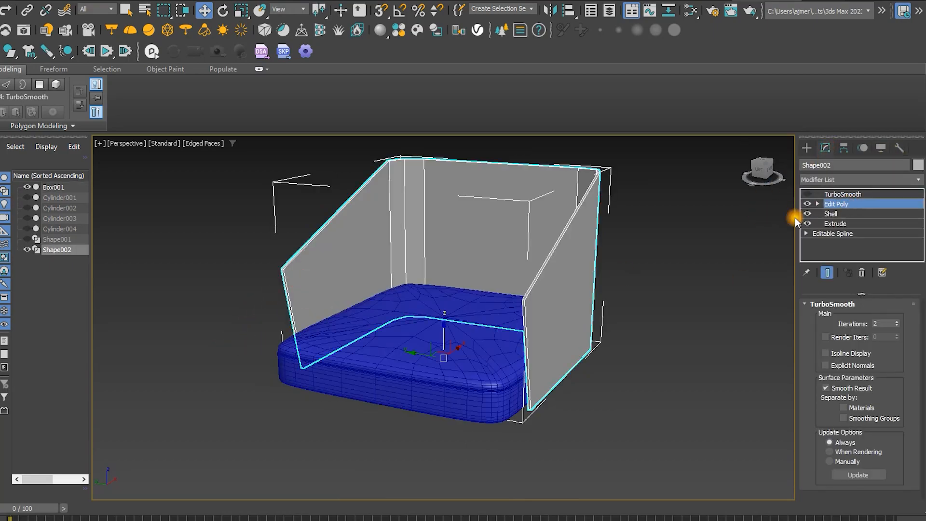
key("2")
middle_click_drag(409, 349, 428, 305, "alt")
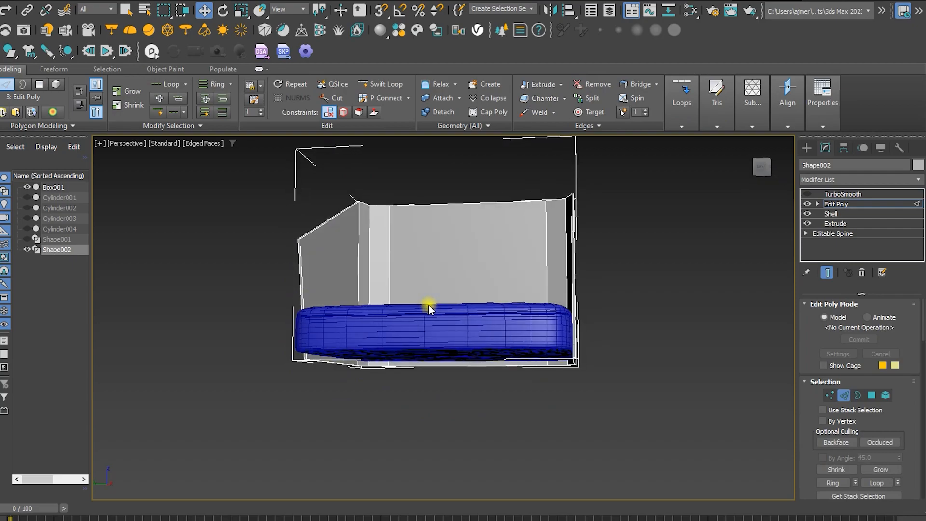
left_click_drag(266, 287, 364, 291)
left_click(832, 483)
- Connect the selected vertical edges with 1 segment and a slide of -28
middle_click_drag(384, 237, 429, 263, "alt")
right_click(429, 264)
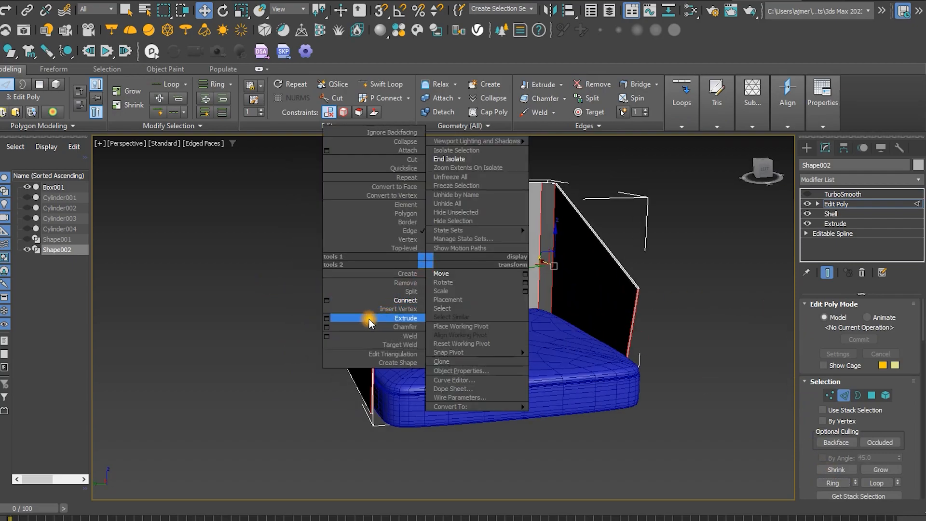
left_click(327, 300)
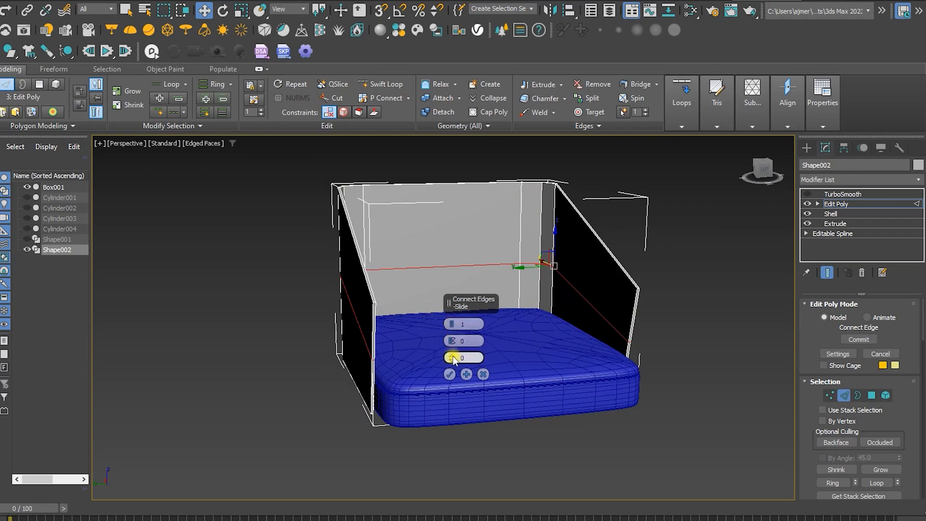
left_click_drag(450, 357, 486, 423)
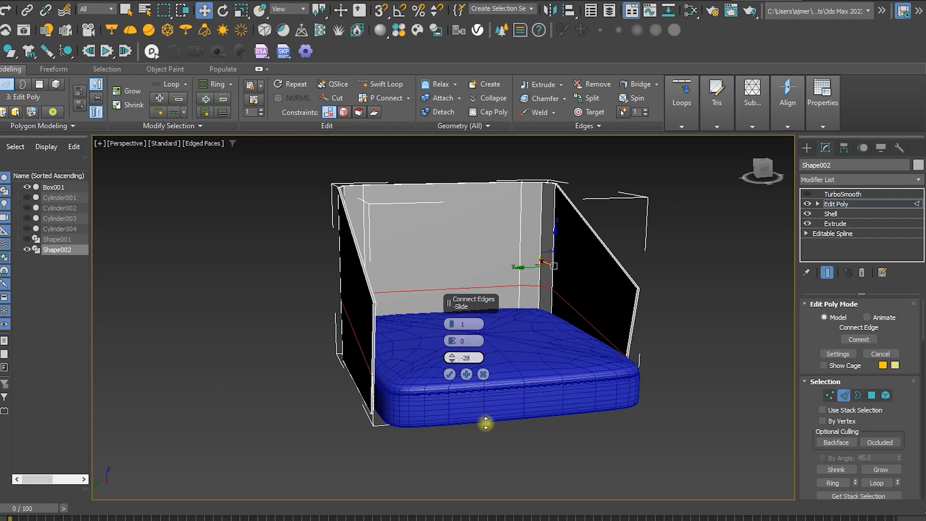
left_click(449, 374)
- In the Front view, lower the new edge loop's rear vertices to its front vertex height, using snapping to level the loop
middle_click_drag(446, 370, 410, 360, "alt")
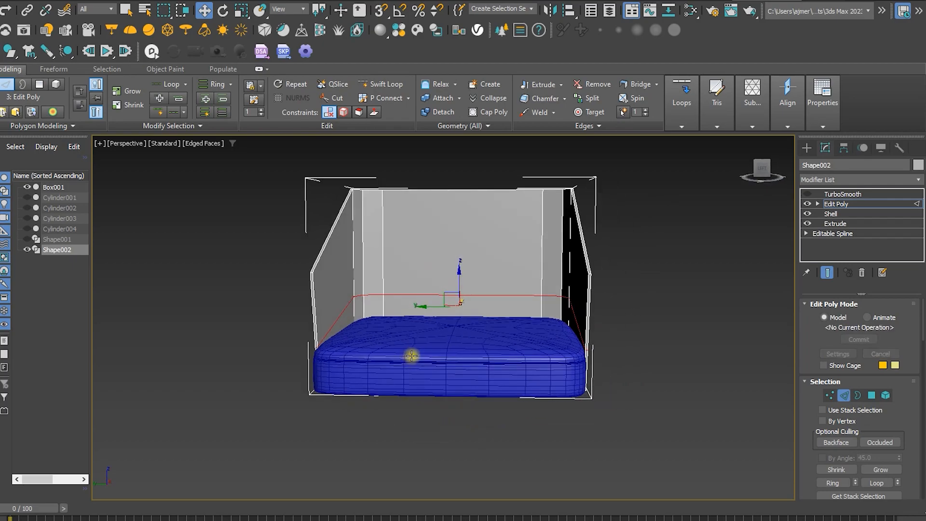
key("1")
middle_click_drag(413, 344, 444, 265, "alt")
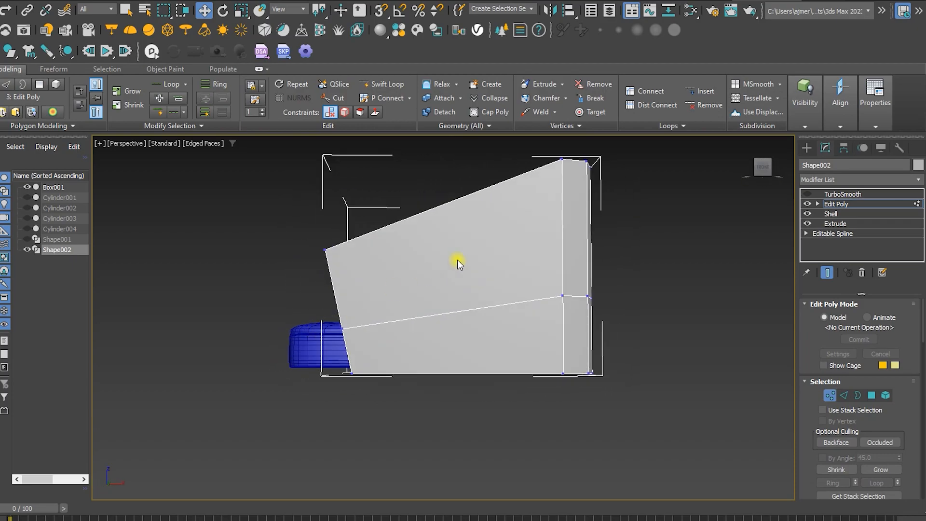
key("f")
key("F3")
left_click_drag(482, 272, 571, 327)
scroll(510, 332, "up", 2)
mouse_move(638, 268)
left_mouse_down()
mouse_move(389, 291)
mouse_move(321, 345)
mouse_move(300, 348)
left_mouse_up()
key("s")
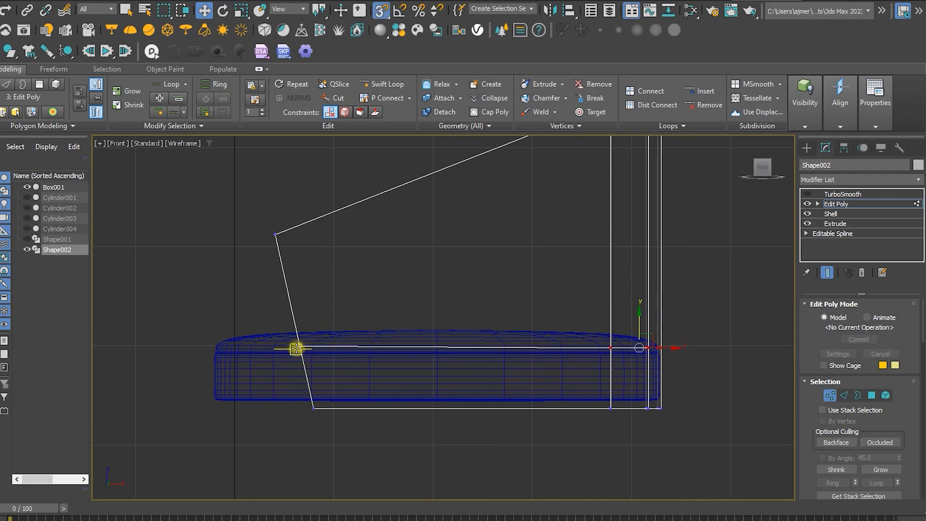
- Chamfer the new horizontal edge loop on the inner panel by about 0.67 with 1 segment, working in the Perspective view
key("p")
middle_click_drag(351, 327, 441, 369, "alt")
key("2")
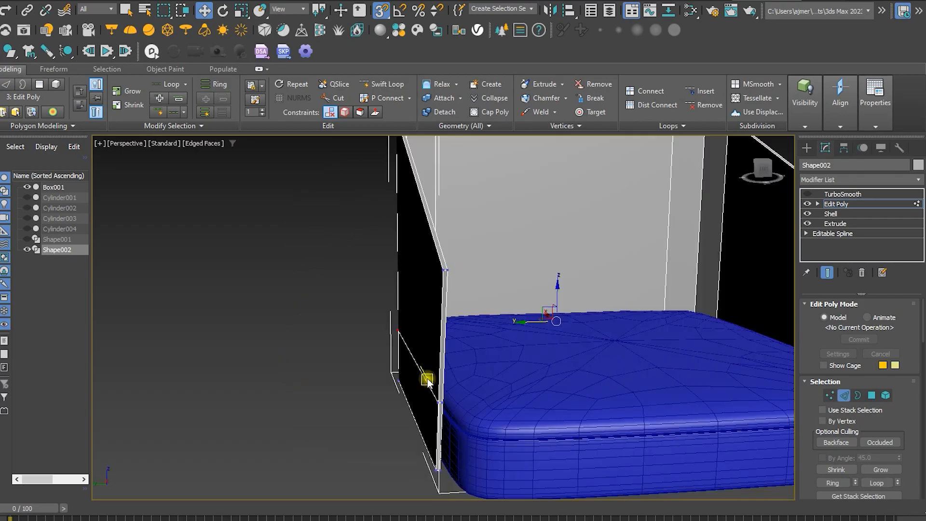
scroll(562, 355, "down", 4)
middle_click_drag(563, 356, 472, 354, "alt")
right_click(466, 319)
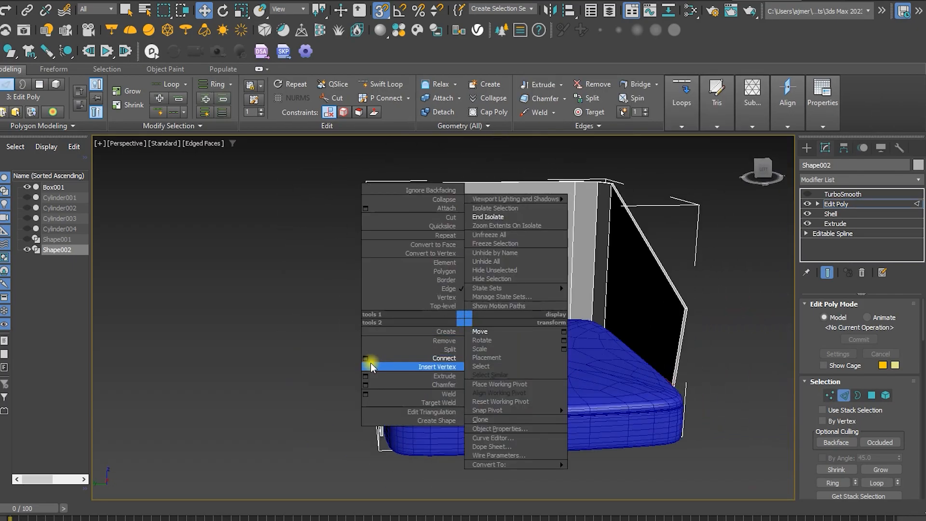
left_click(366, 384)
scroll(386, 387, "up", 5)
middle_click_drag(392, 387, 444, 302, "alt")
middle_click_drag(443, 301, 178, 325)
left_click_drag(452, 341, 451, 334)
middle_click_drag(430, 333, 272, 289, "alt")
middle_click_drag(273, 288, 315, 284)
left_click(481, 425)
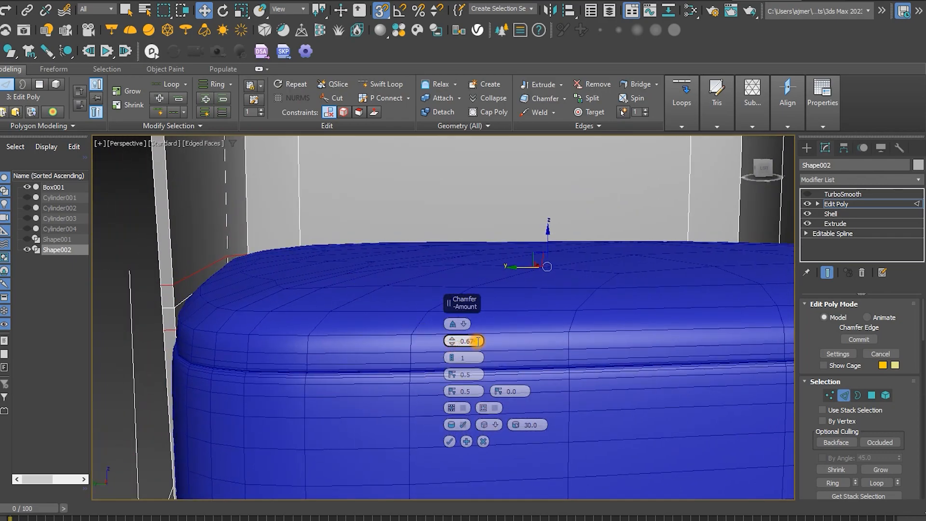
left_click(450, 442)
scroll(358, 325, "down", 4)
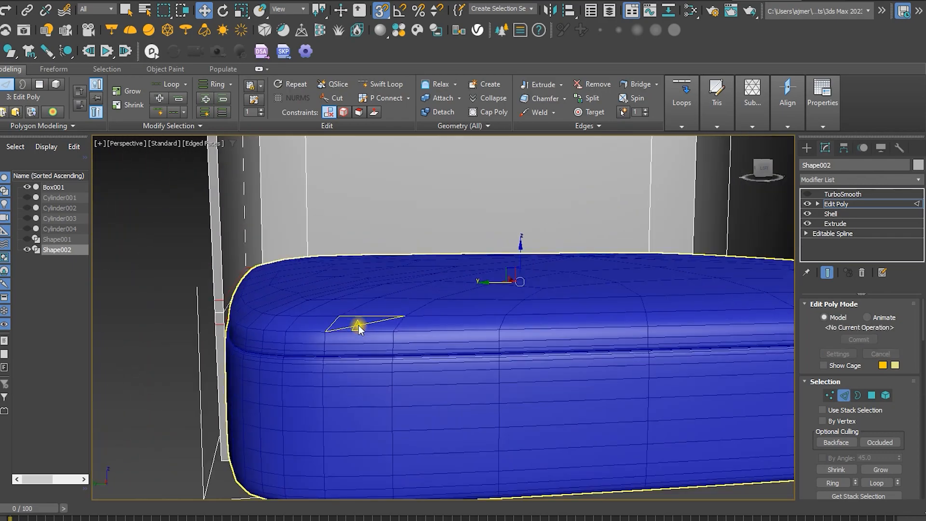
- Select the ring of vertical edges above the seat on the inner panel and connect them with 1 segment and a slide of -90
scroll(358, 325, "down", 8)
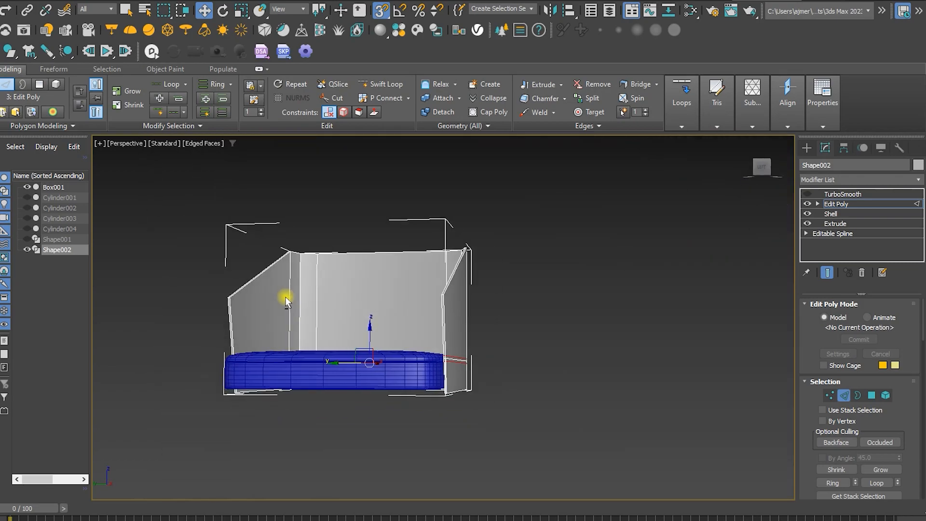
left_click(300, 307)
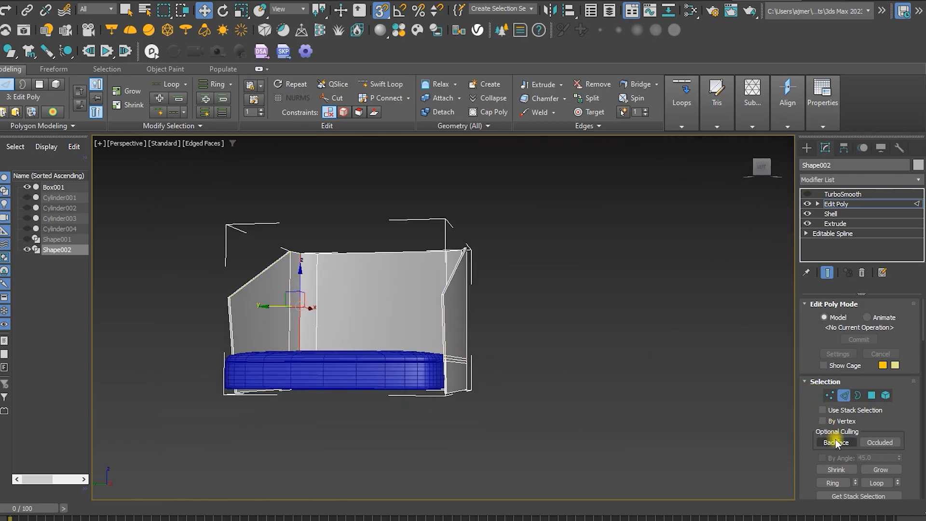
left_click(839, 482)
right_click(337, 269)
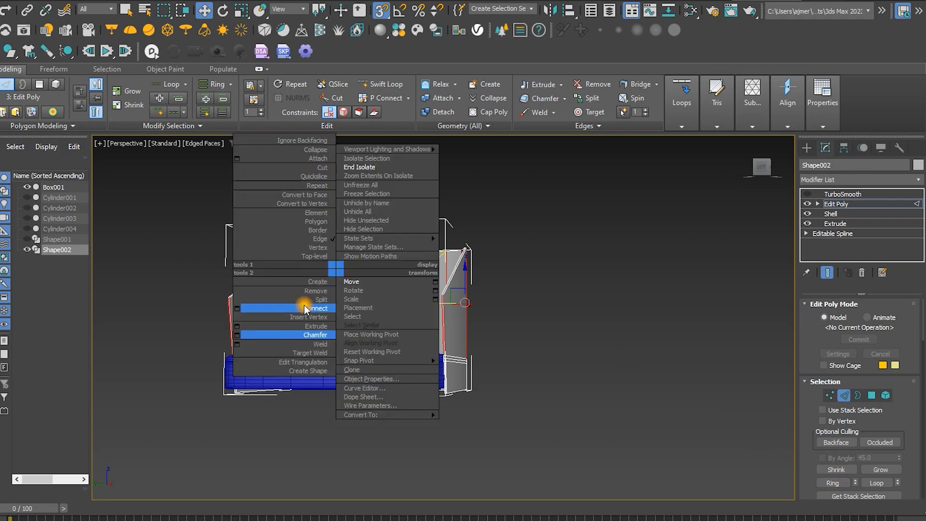
left_click(237, 309)
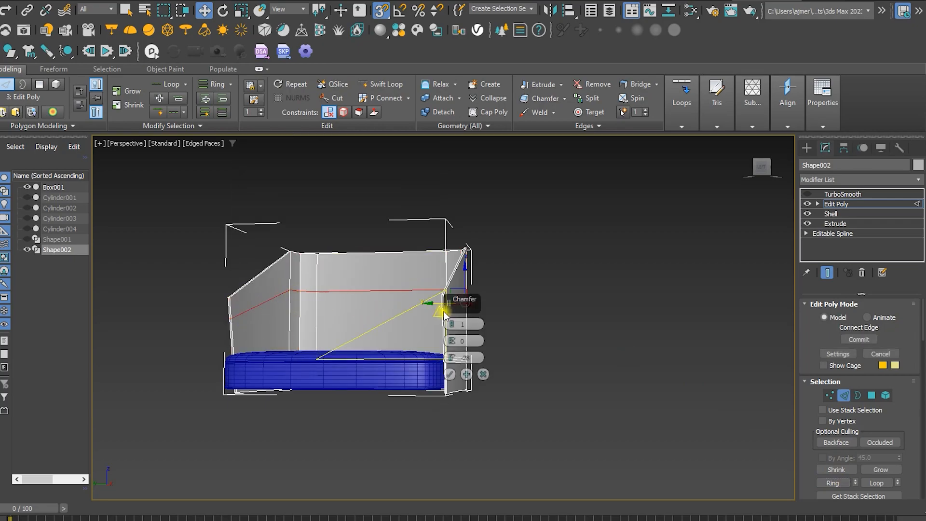
right_click(454, 358)
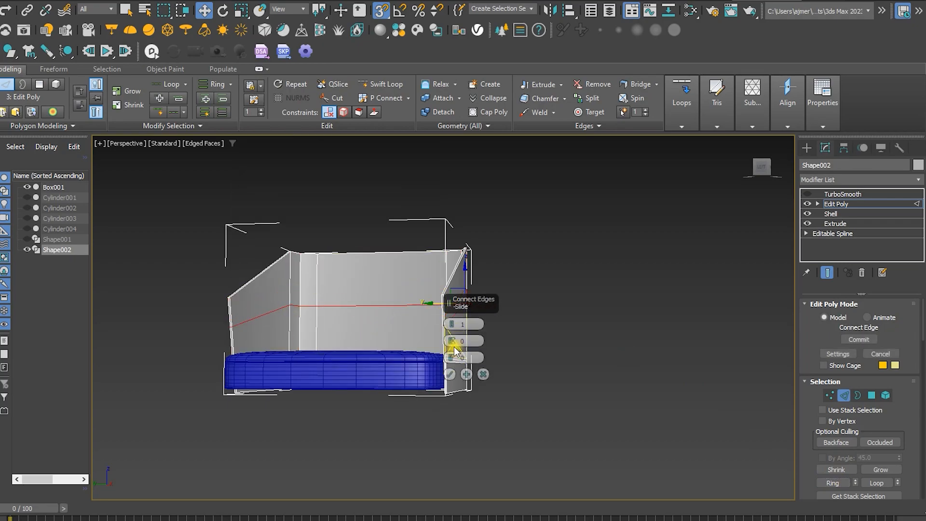
left_click_drag(450, 358, 467, 497)
left_click(481, 357)
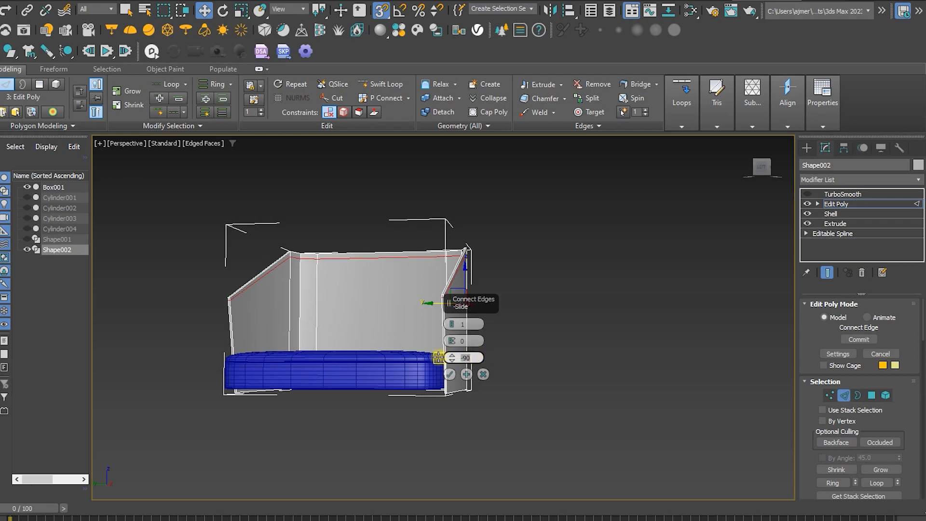
left_click(450, 375)
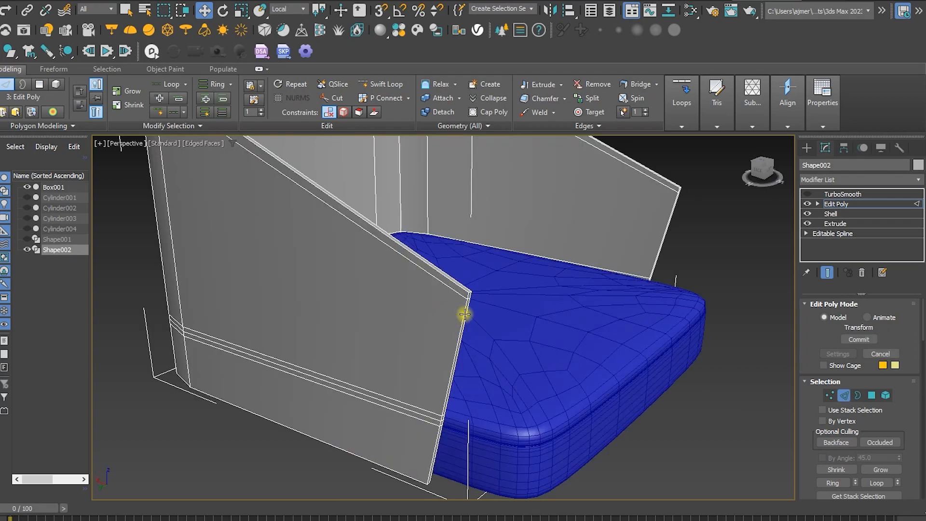
- Select the outer rim edge loops along the inner panel's top and front edges on both armrest sides
scroll(464, 314, "up", 4)
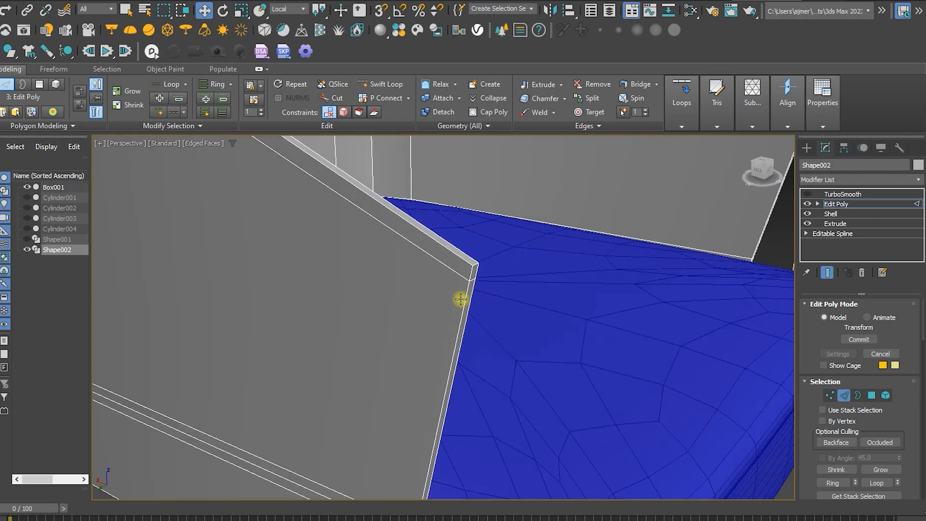
left_click(465, 304)
double_click(472, 304, "ctrl")
left_click(458, 258, "ctrl")
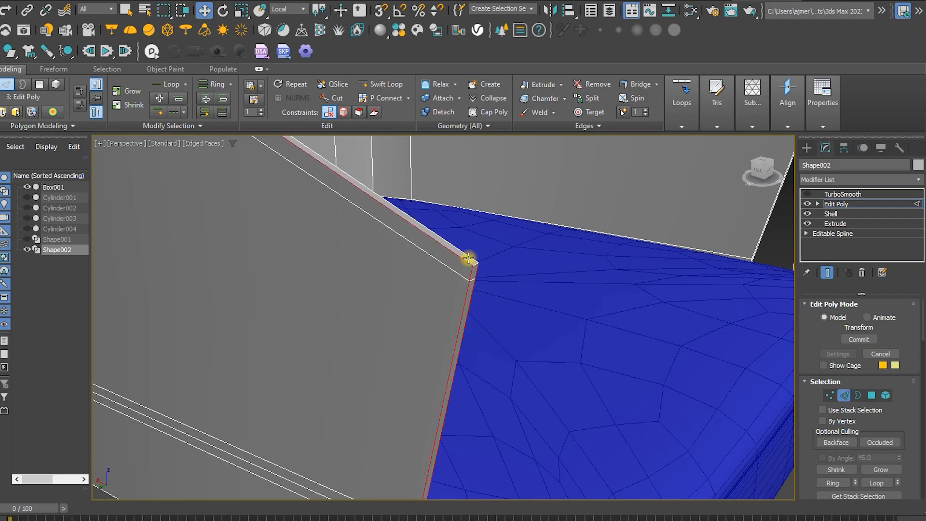
scroll(510, 346, "down", 6)
middle_click_drag(460, 274, 367, 271, "alt")
scroll(550, 337, "up", 5)
scroll(486, 304, "up", 3)
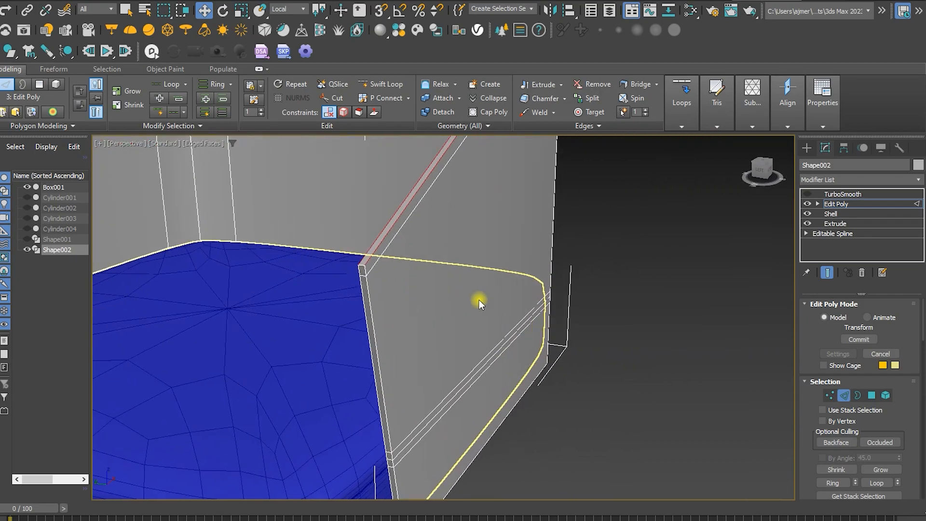
scroll(369, 265, "up", 2)
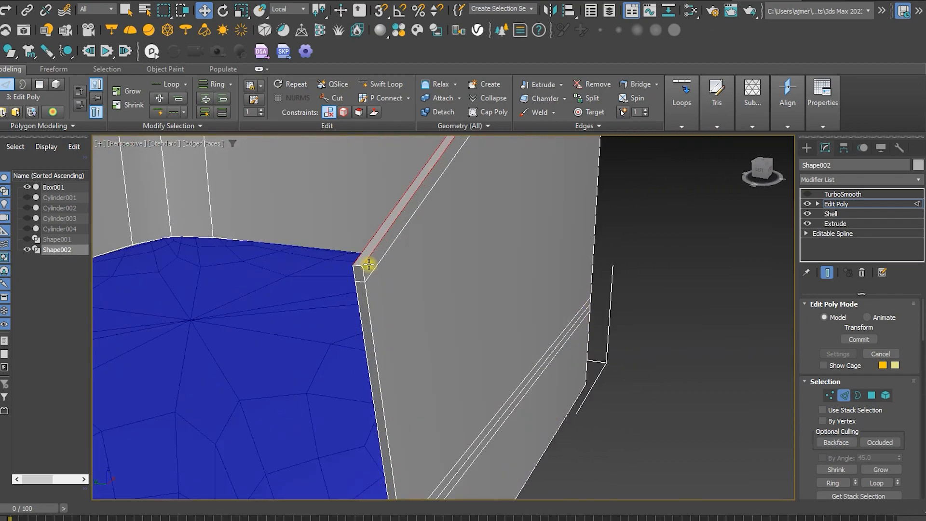
scroll(356, 275, "up", 1)
left_click(358, 298)
scroll(418, 322, "down", 10)
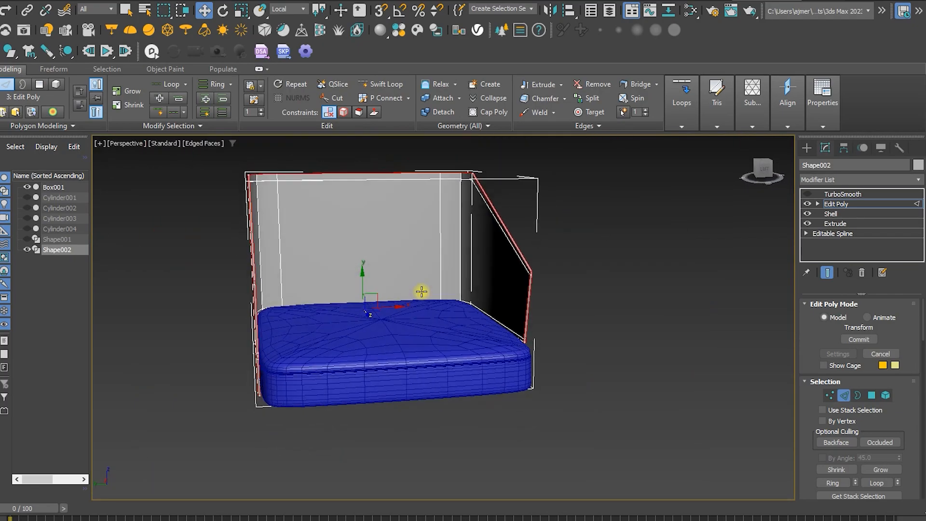
- Isolate the inner panel and chamfer the selected rim edges by 0.04 with 1 segment
middle_click_drag(421, 292, 413, 345, "alt")
key("alt+q")
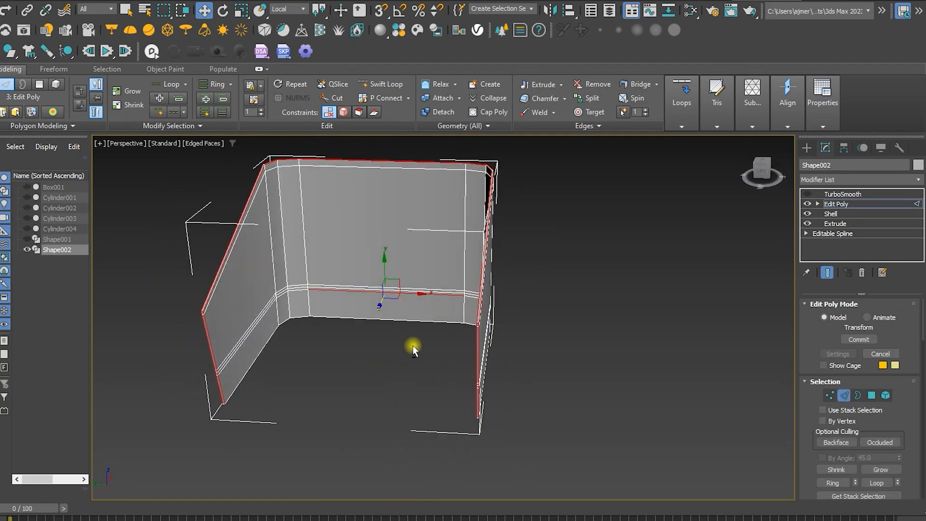
middle_click_drag(354, 322, 338, 310, "alt")
right_click(399, 300)
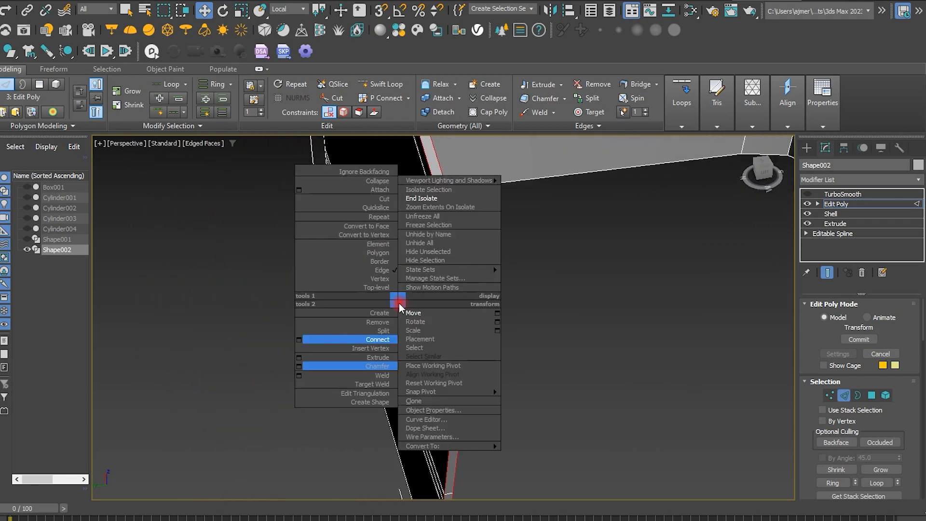
left_click(299, 366)
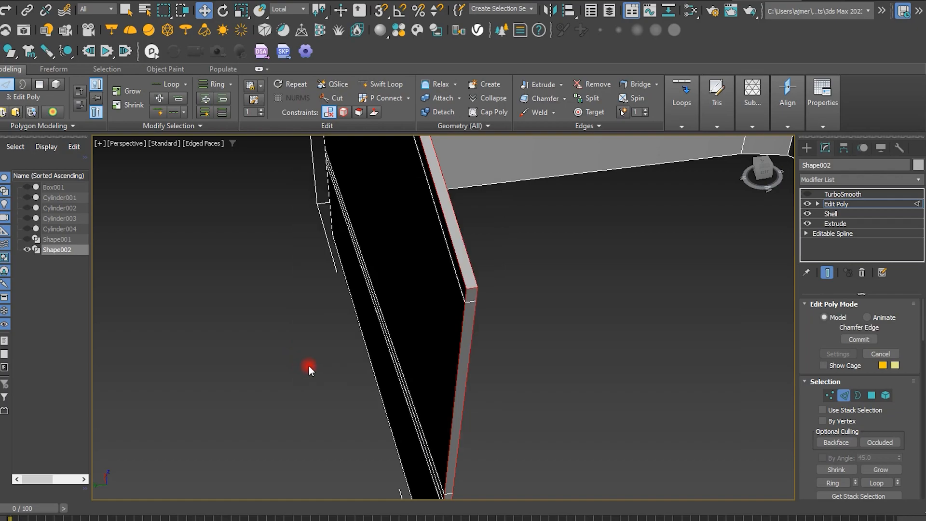
right_click(453, 343)
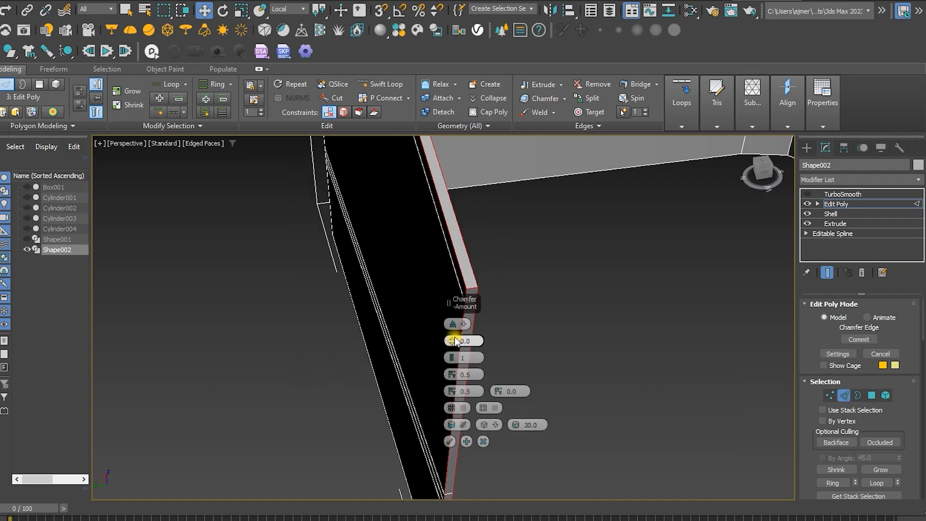
left_click_drag(454, 338, 454, 336)
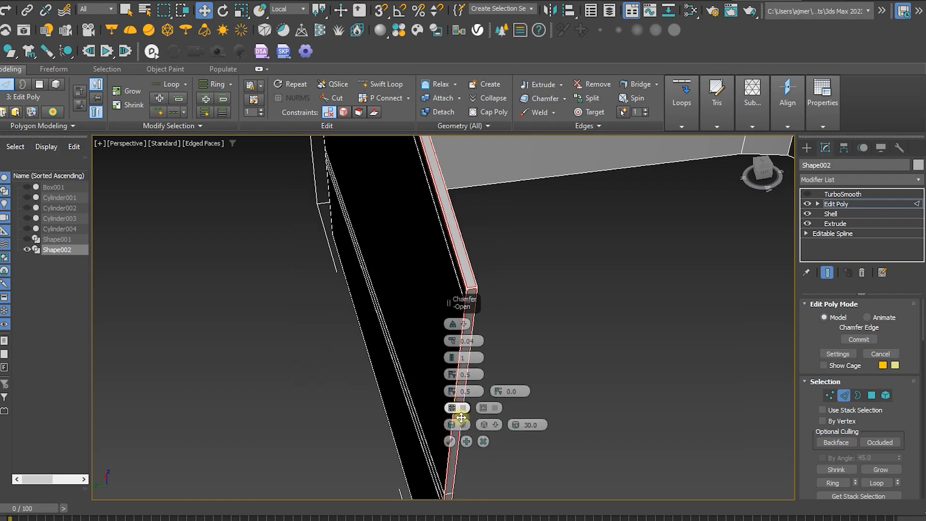
left_click(449, 440)
- Select the large upper inside polygons of both armrest sides and the back, leaving out the narrow corner strips
middle_click_drag(452, 435, 234, 425, "alt")
key("4")
left_click(263, 337)
middle_click_drag(254, 387, 357, 335, "alt")
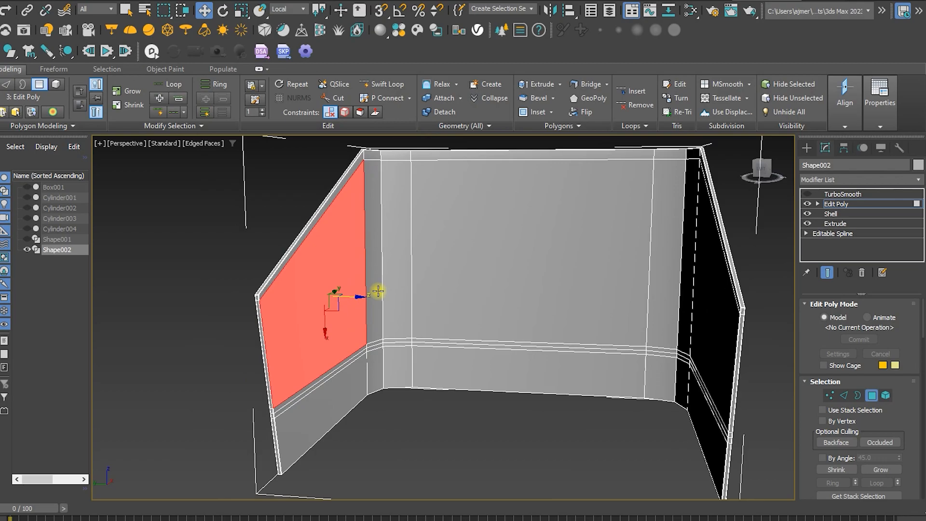
left_click(399, 268, "ctrl")
left_click(470, 268, "ctrl")
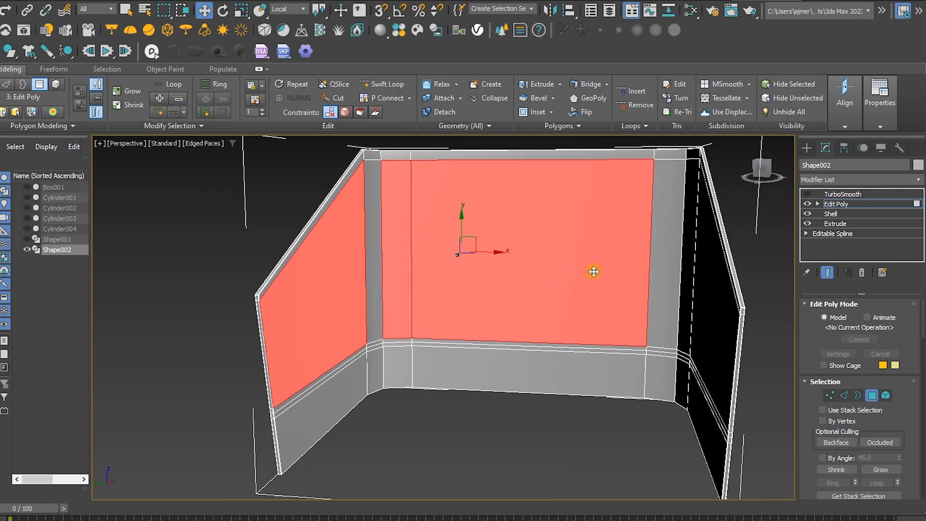
left_click(660, 271, "ctrl")
left_click(709, 301, "ctrl")
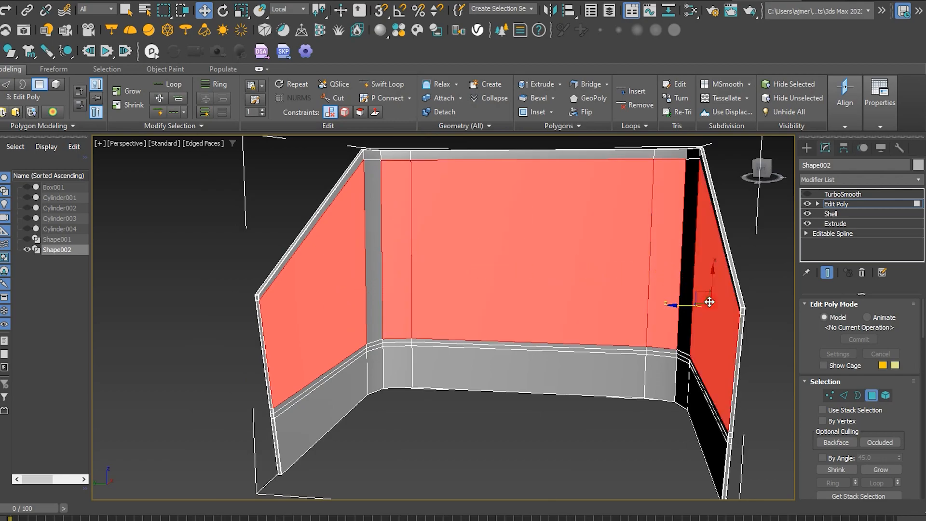
left_click(668, 285, "alt")
left_click(394, 275, "alt")
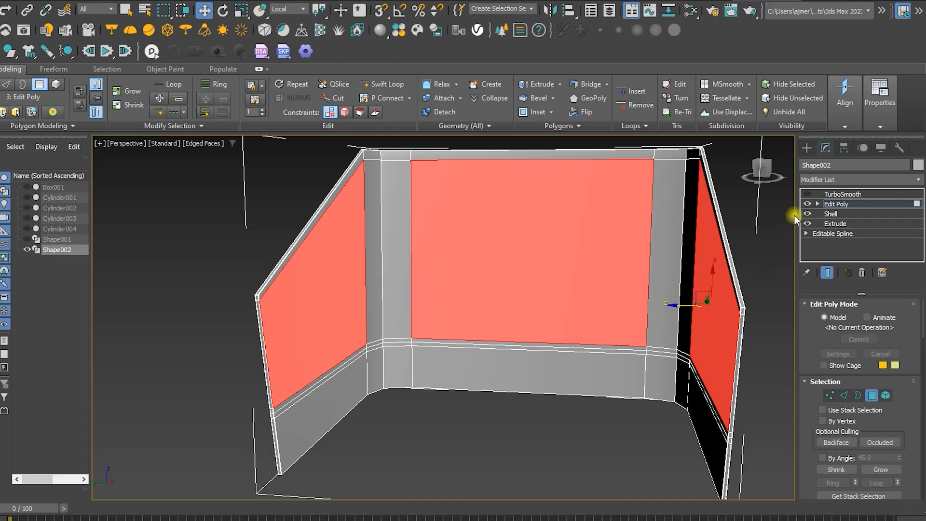
- Enable TurboSmooth on the inner panel and end isolation to inspect the panel against the rest of the chair
left_click(808, 194)
middle_click_drag(651, 286, 669, 347, "alt")
left_click_drag(670, 356, 614, 362)
middle_click_drag(614, 361, 534, 436, "alt")
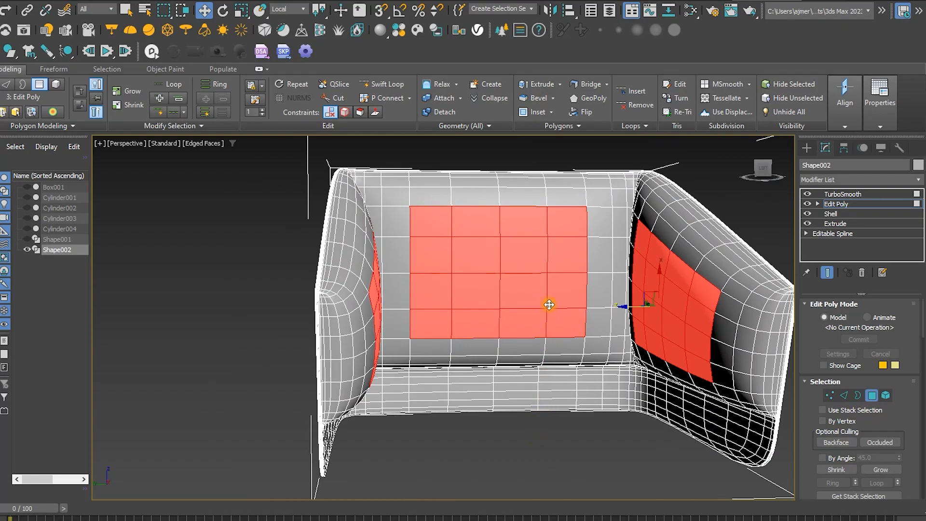
right_click(494, 425)
left_click(548, 326)
scroll(447, 376, "down", 5)
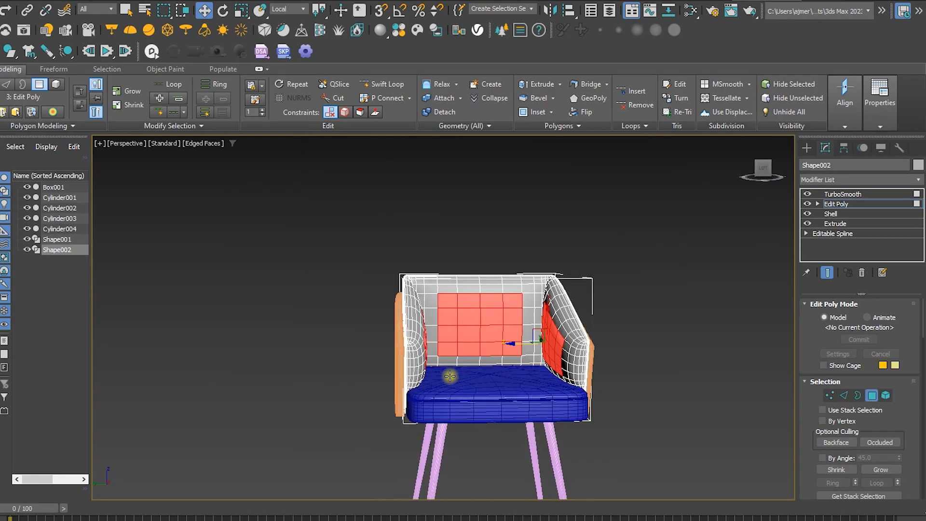
middle_click_drag(452, 384, 465, 374, "alt")
left_click(709, 437)
middle_click_drag(476, 421, 704, 416, "alt")
scroll(553, 344, "up", 5)
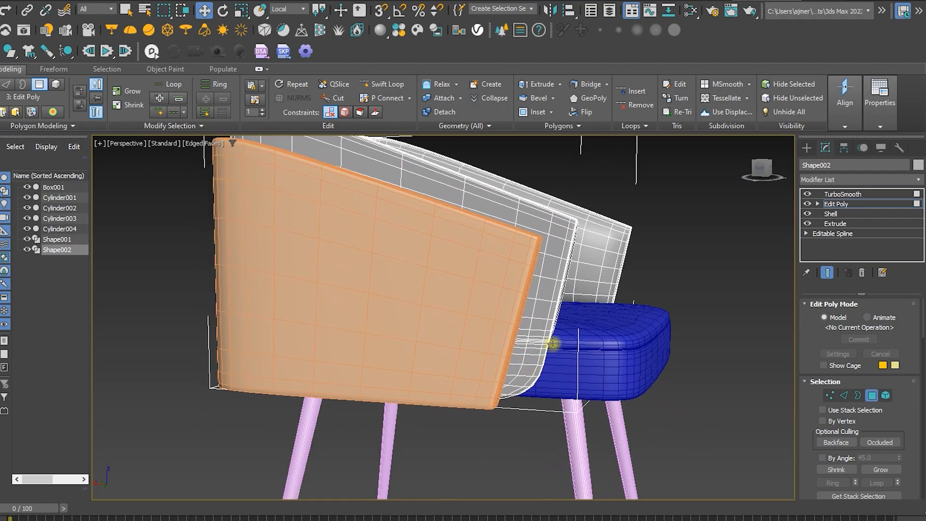
middle_click_drag(502, 367, 450, 325, "alt")
- Isolate the inner panel again and turn off the end result display to show its unsmoothed mesh at the lower front corner
key("alt+shift+w")
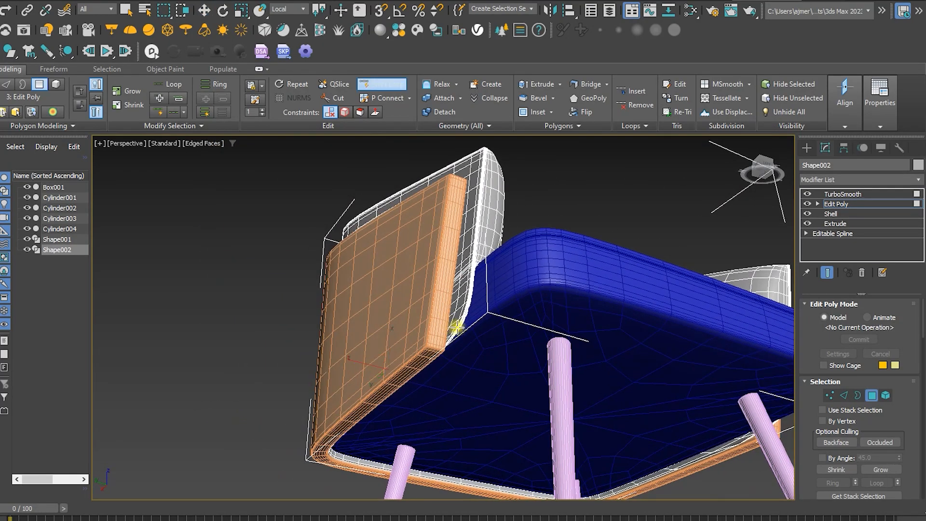
key("w")
key("alt+q")
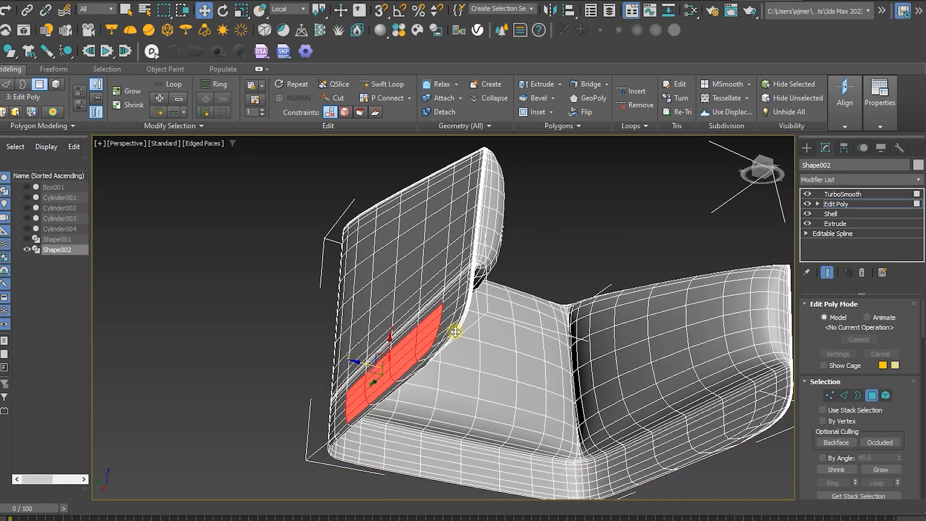
scroll(458, 324, "up", 3)
middle_click_drag(436, 326, 487, 359)
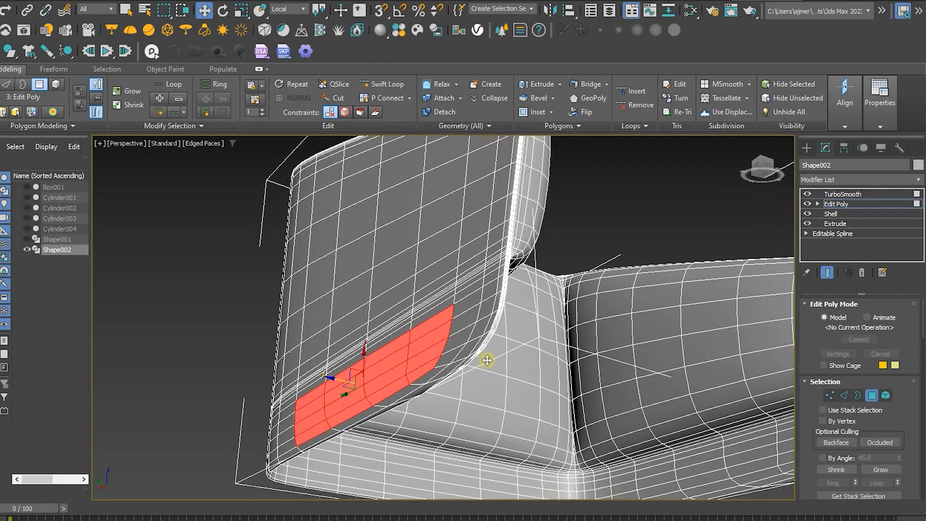
left_click(830, 273)
scroll(497, 359, "up", 5)
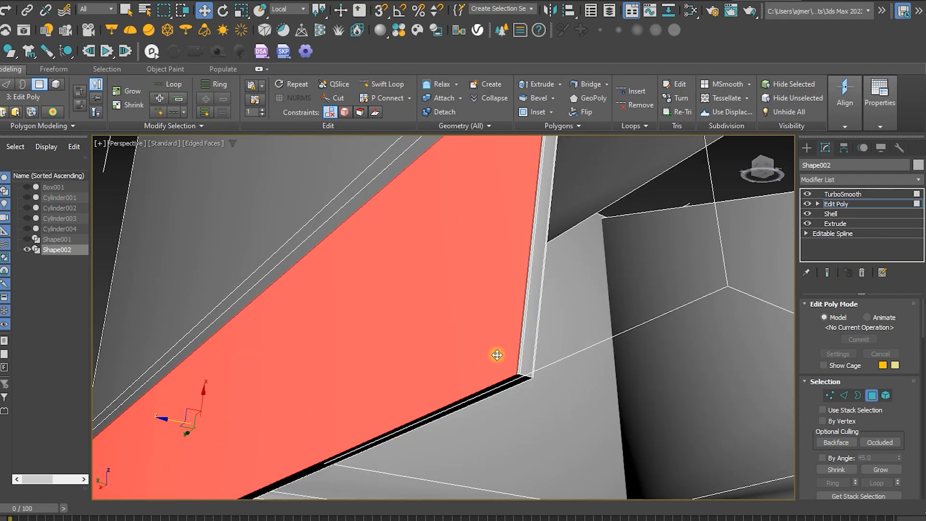
- Connect the ring of edges along the inner panel's lower rim with 1 segment, pinch 0 and slide -95
key("2")
left_click(519, 377)
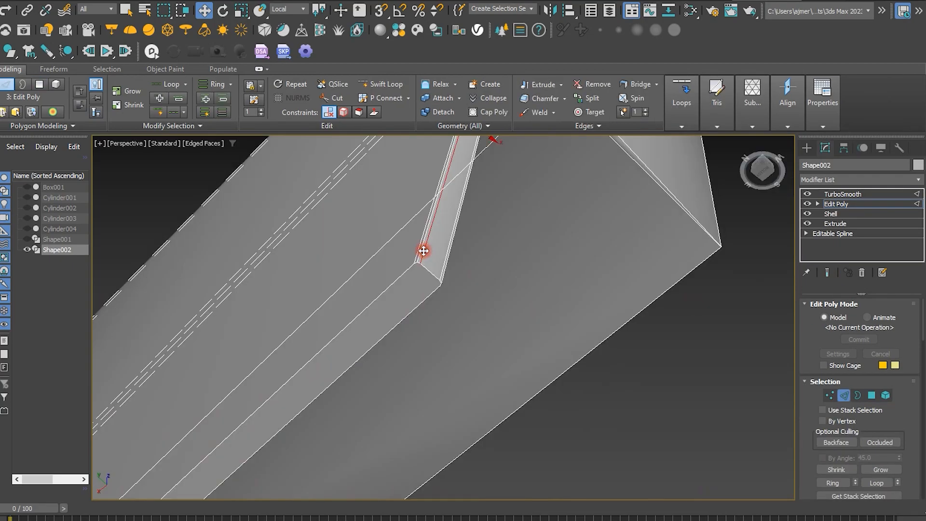
middle_click_drag(423, 251, 441, 374, "alt")
left_click(827, 481)
scroll(432, 264, "up", 4)
right_click(429, 263)
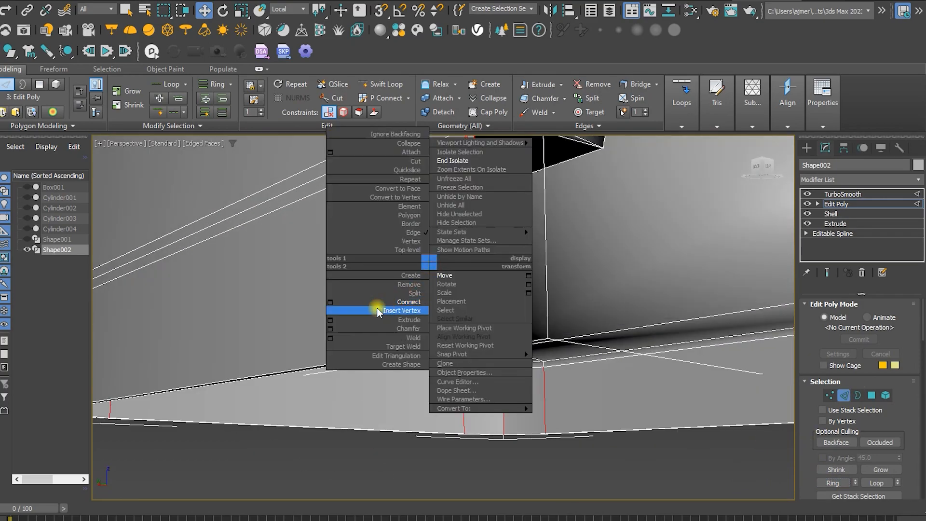
left_click(338, 302)
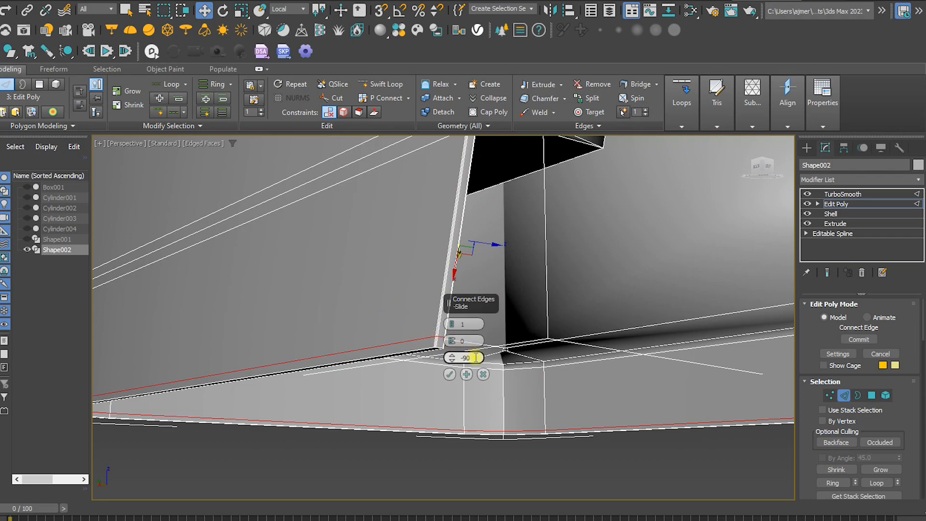
left_click(476, 358)
type("-95")
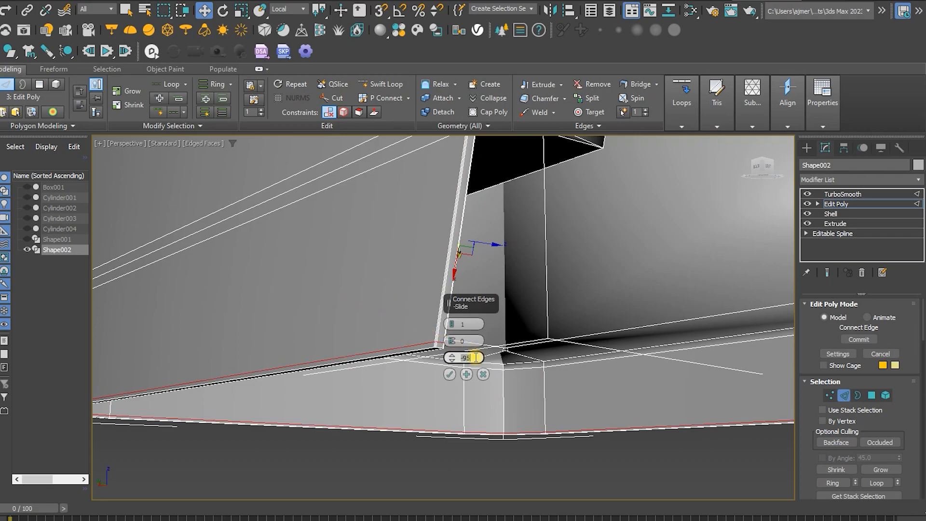
left_click(447, 375)
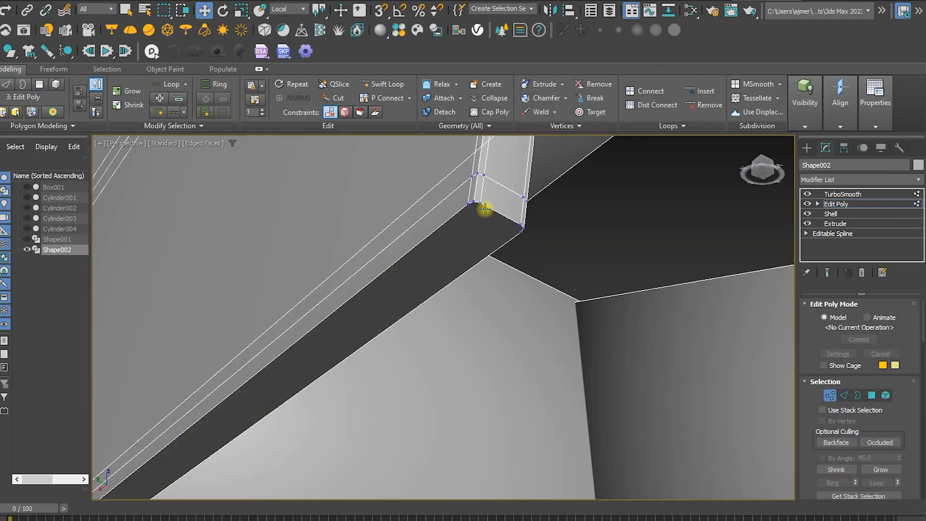
- Connect the two middle corner vertices across the underside of the panel at its lower front corner
scroll(485, 209, "up", 8)
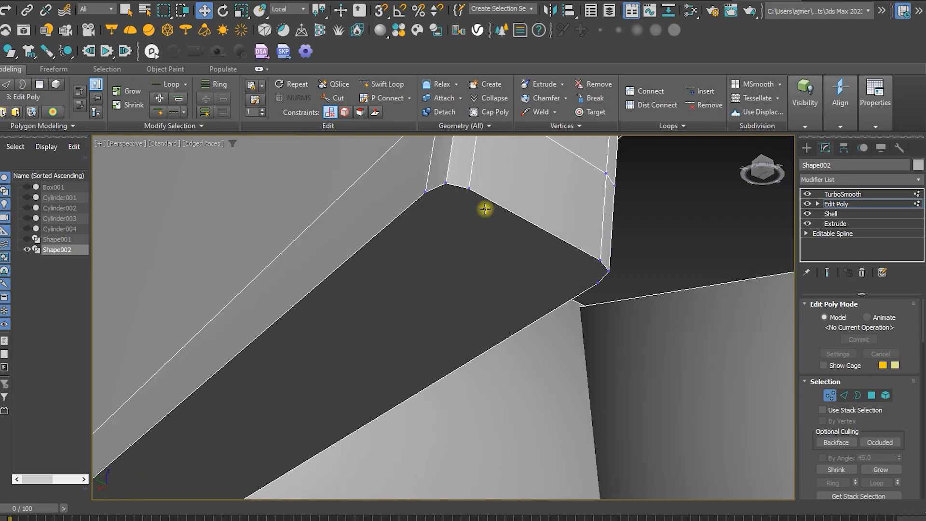
scroll(484, 207, "down", 4)
middle_click_drag(480, 208, 454, 208)
left_click(409, 182)
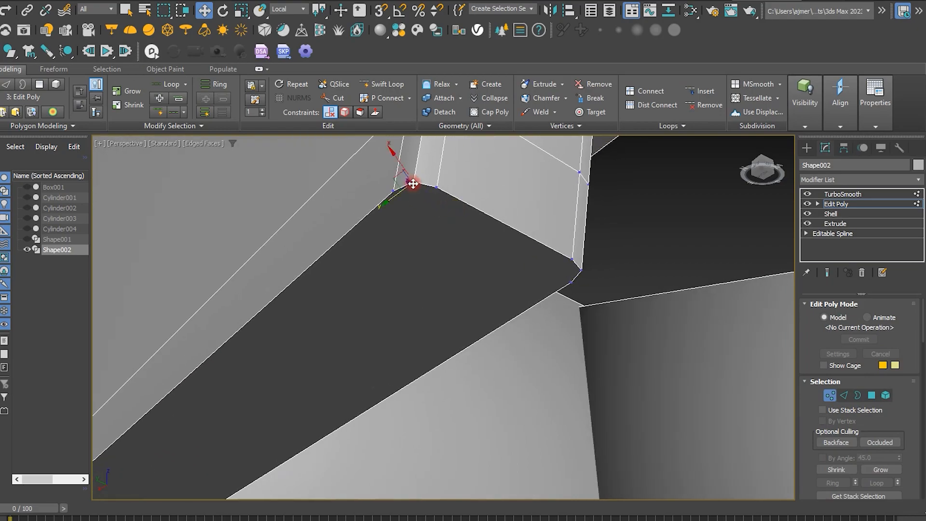
left_click(583, 274, "ctrl")
right_click(426, 245)
left_click(389, 283)
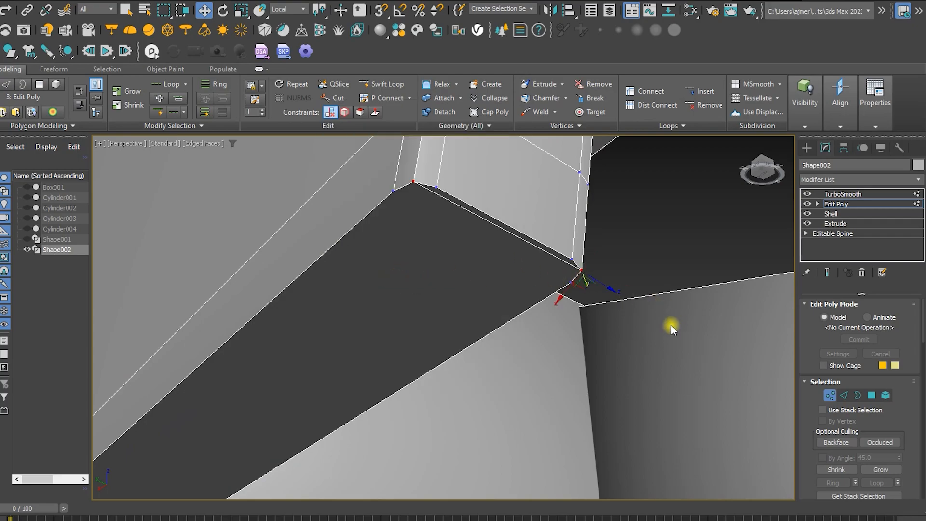
- Connect the neighbouring vertex pair across the same underside, parallel to the new edge at the corner
left_click(567, 285)
left_click(389, 193)
right_click(419, 228)
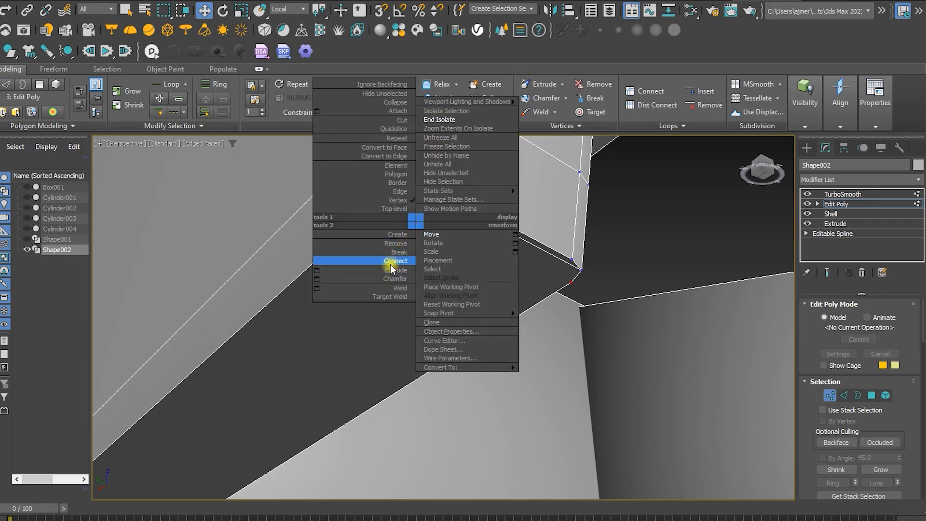
left_click(395, 268)
- Show the end result without edged faces and examine the smoothing at the panel's lower front corners
left_click(827, 272)
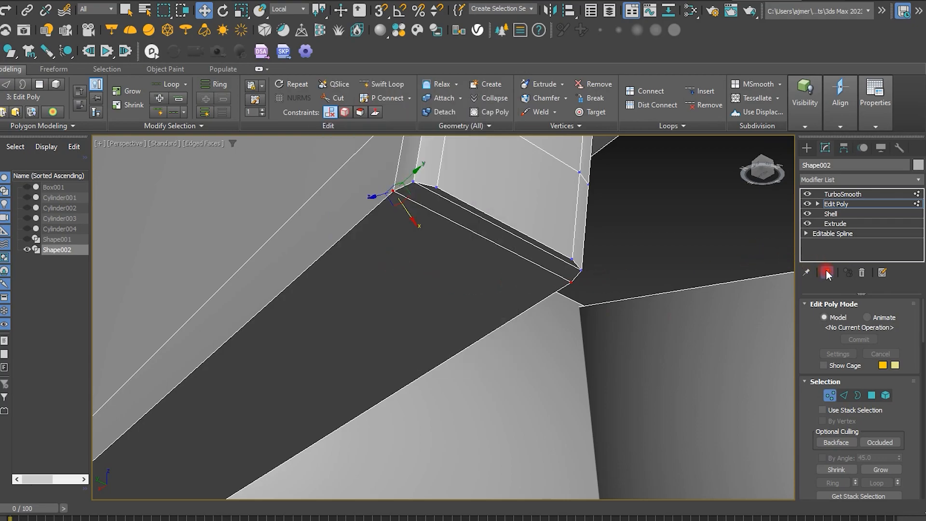
middle_click_drag(358, 247, 473, 246)
scroll(474, 246, "down", 3)
scroll(531, 246, "up", 2)
scroll(553, 247, "up", 3)
scroll(550, 247, "down", 4)
middle_click_drag(541, 239, 488, 268, "alt")
middle_click_drag(487, 267, 516, 285)
scroll(441, 250, "down", 3)
key("F4")
left_click(500, 317)
scroll(516, 285, "up", 3)
scroll(516, 286, "up", 2)
- Display the unsmoothed mesh with edged faces and connect the inner vertex pair across the underside at the opposite front corner
left_click(827, 272)
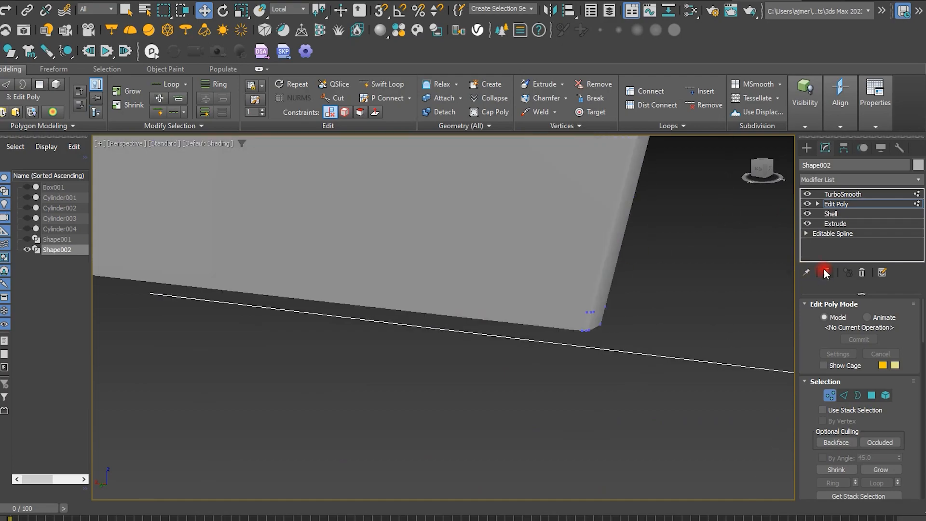
scroll(583, 314, "up", 2)
key("F4")
left_click(617, 359)
middle_click_drag(617, 357, 627, 230, "alt")
middle_click_drag(653, 409, 605, 272)
left_click(592, 299)
left_click(560, 214)
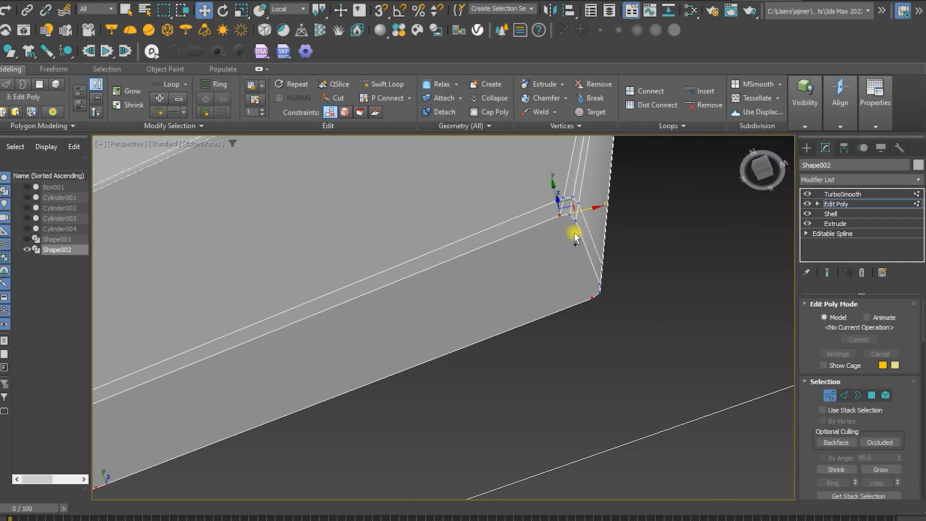
right_click(574, 233)
left_click(553, 269)
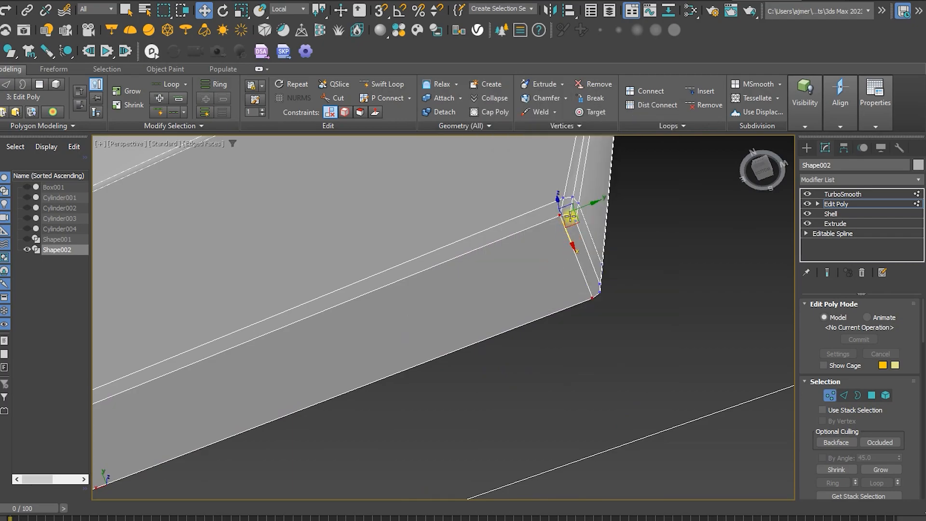
- Connect the two outer middle vertices at this opposite corner with a second edge across the underside
left_click(598, 297)
right_click(640, 257)
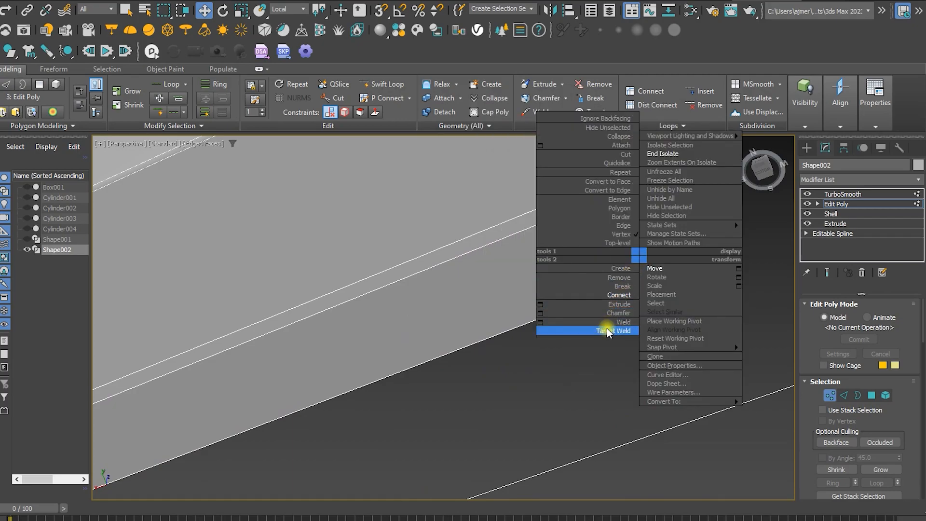
left_click(616, 295)
scroll(570, 239, "up", 4)
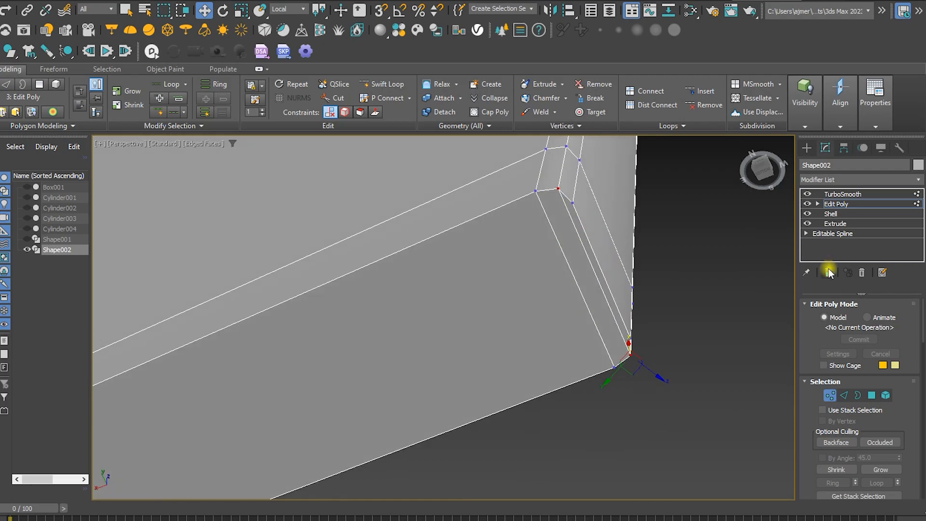
- Turn the panel's end result display back on, then end isolation and leave the whole chair deselected
left_click(829, 273)
scroll(567, 205, "down", 6)
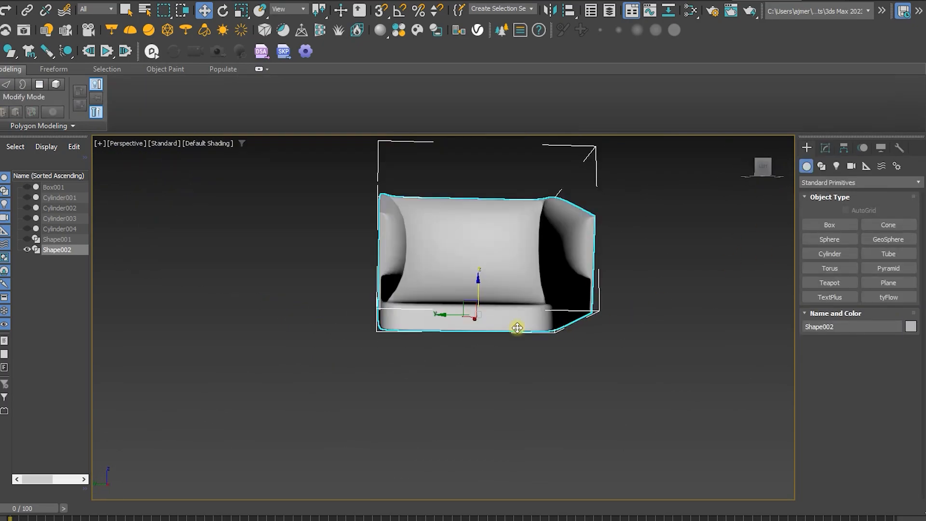
right_click(513, 326)
left_click(543, 260)
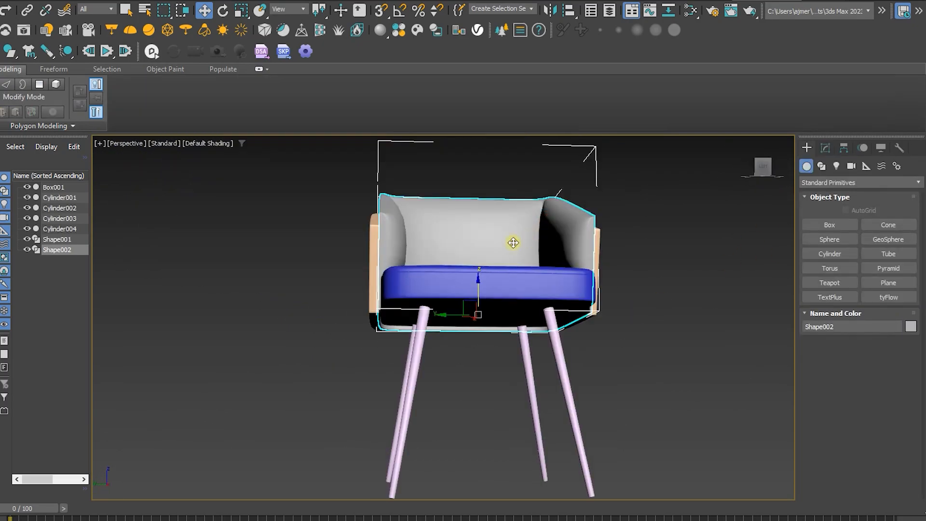
right_click(264, 312)
left_click(306, 213)
left_click(251, 223)
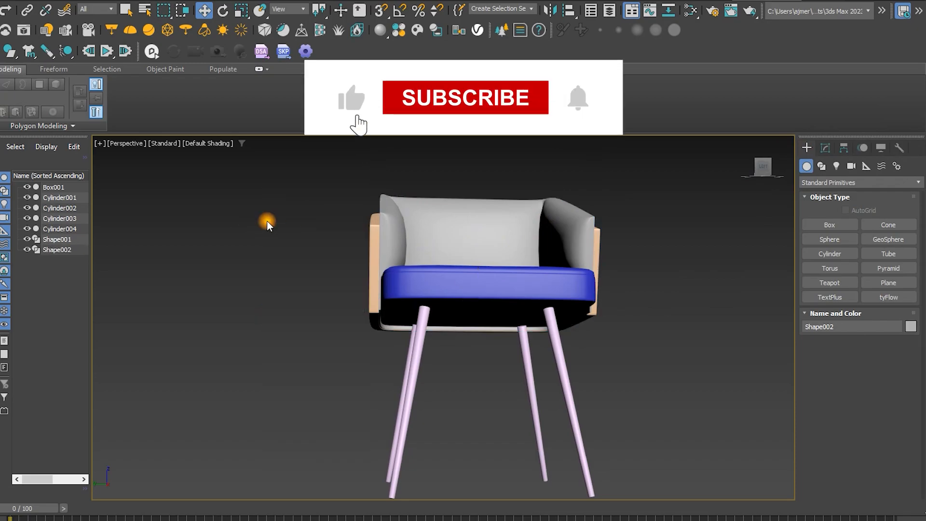